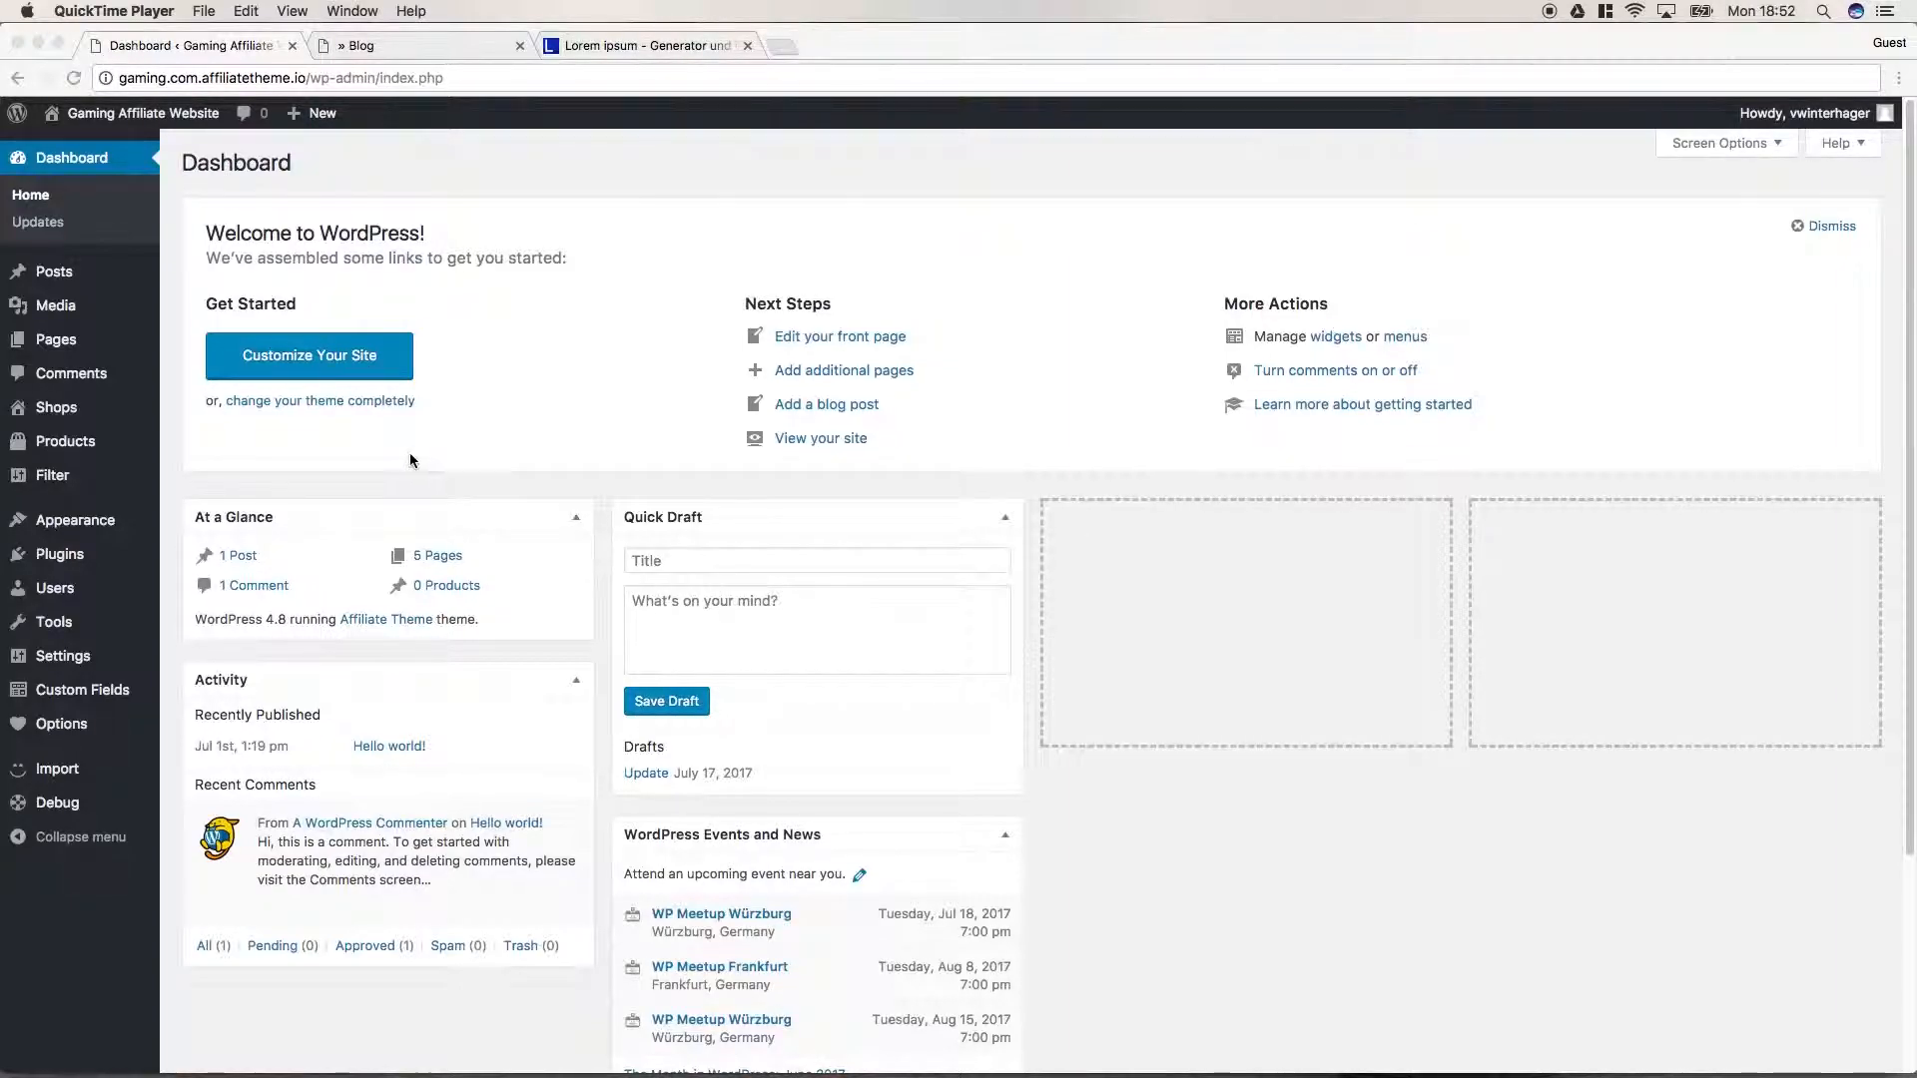
Step: Start a new blog post and title it "Update 1"
click(120, 288)
mouse_move(56, 284)
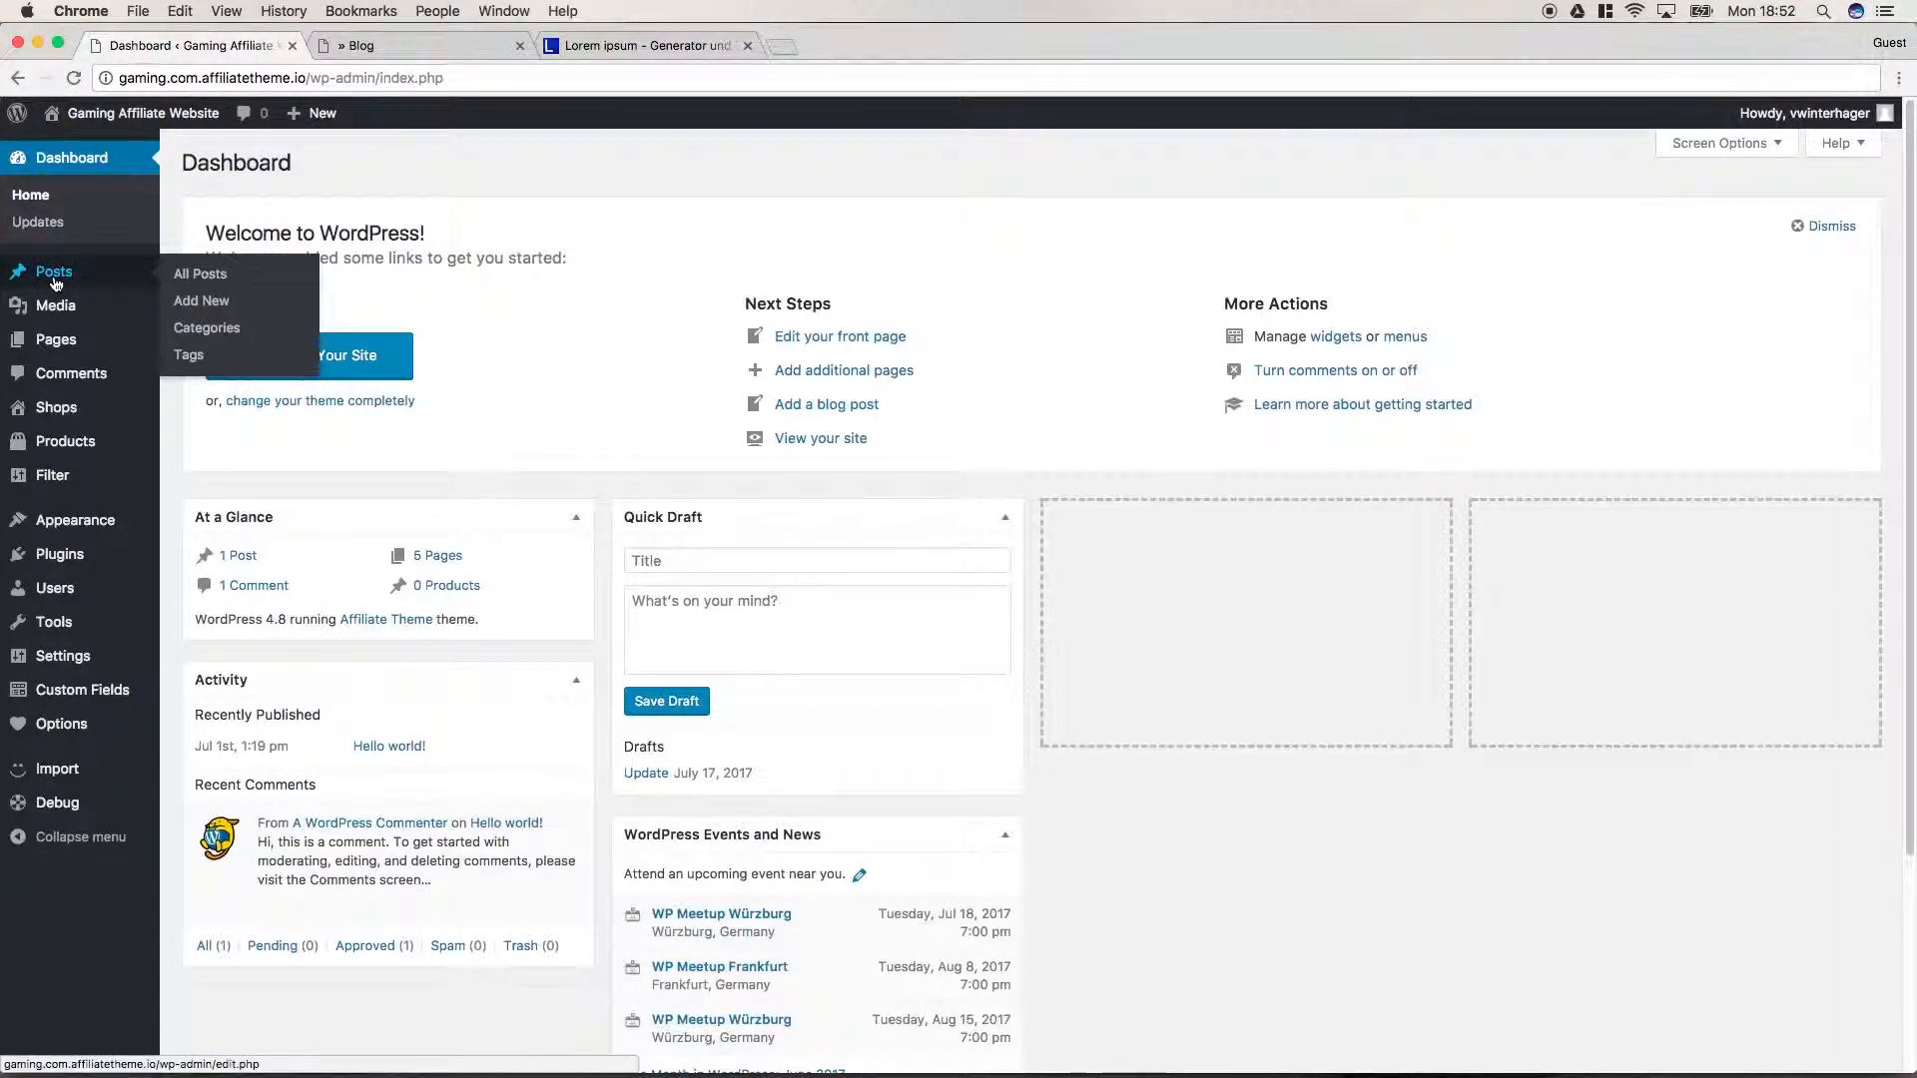
click(213, 302)
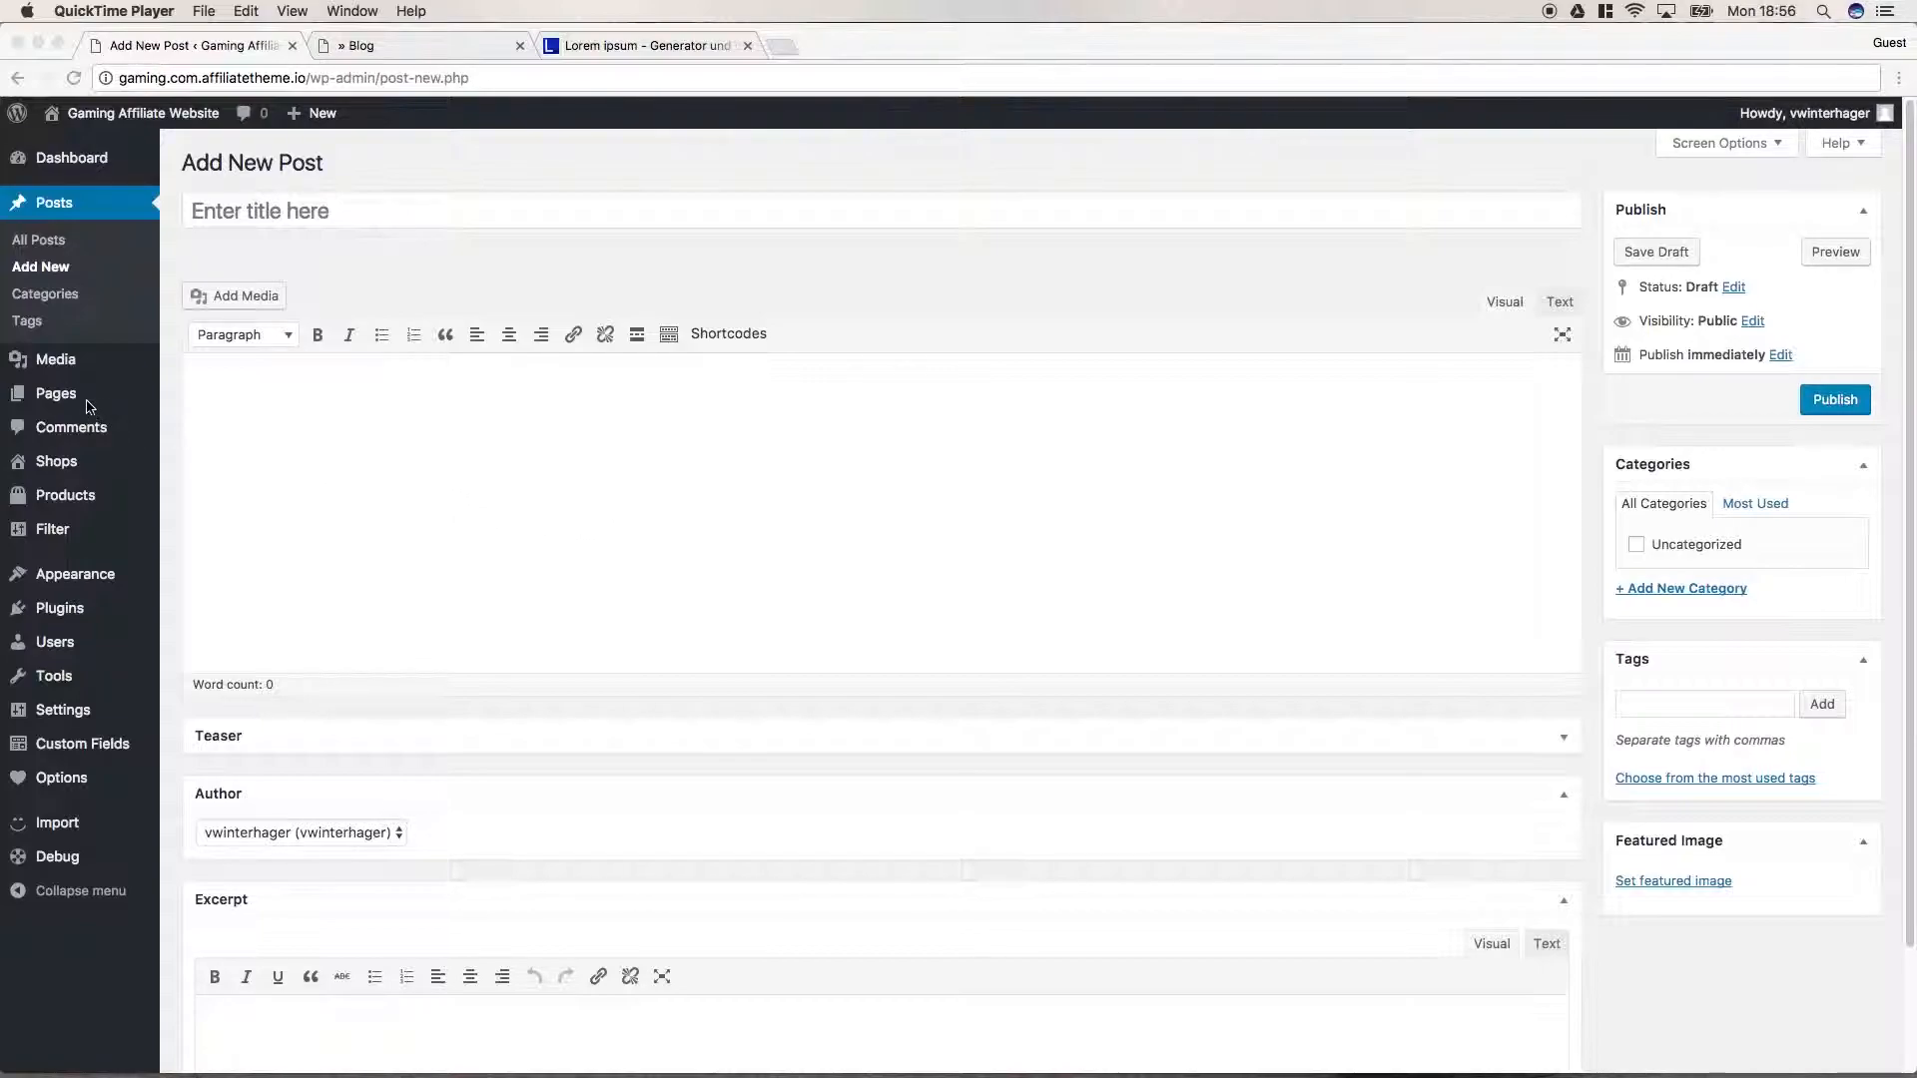
click(352, 379)
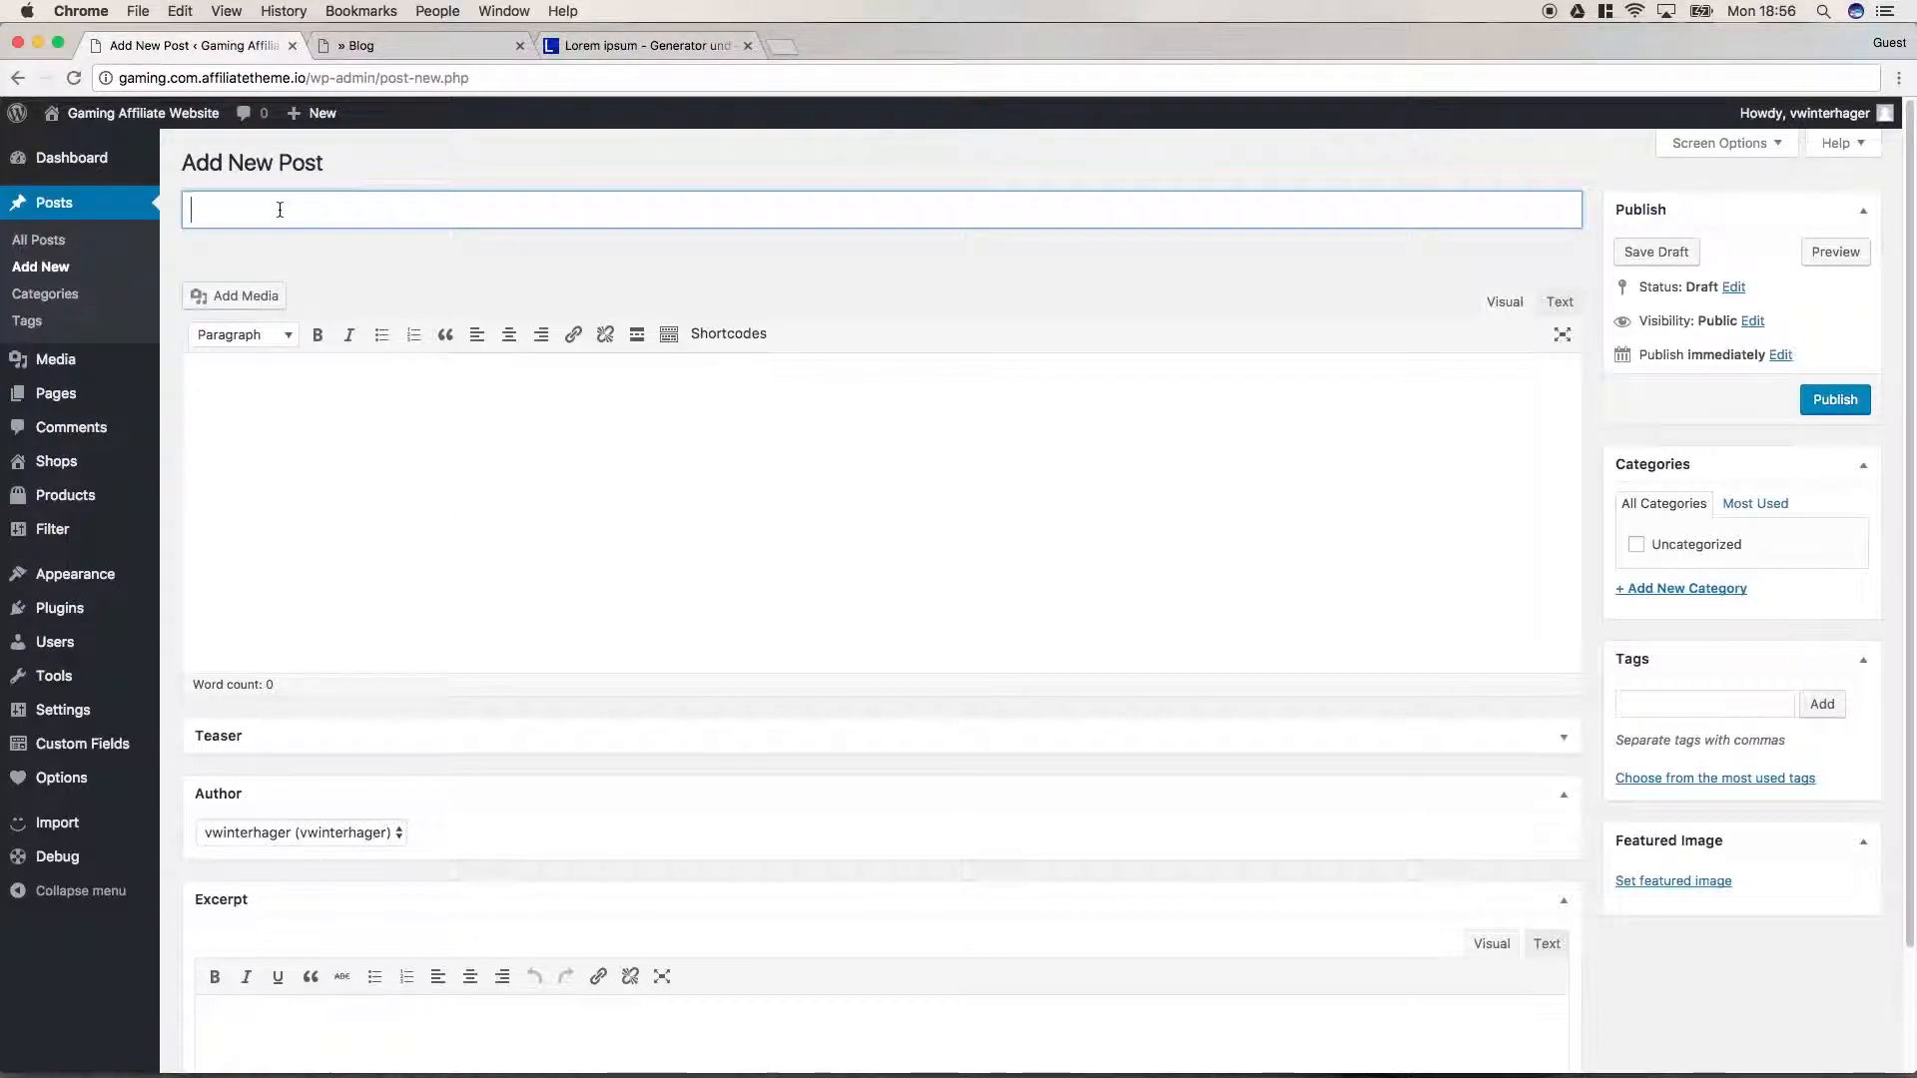
text(Update 1)
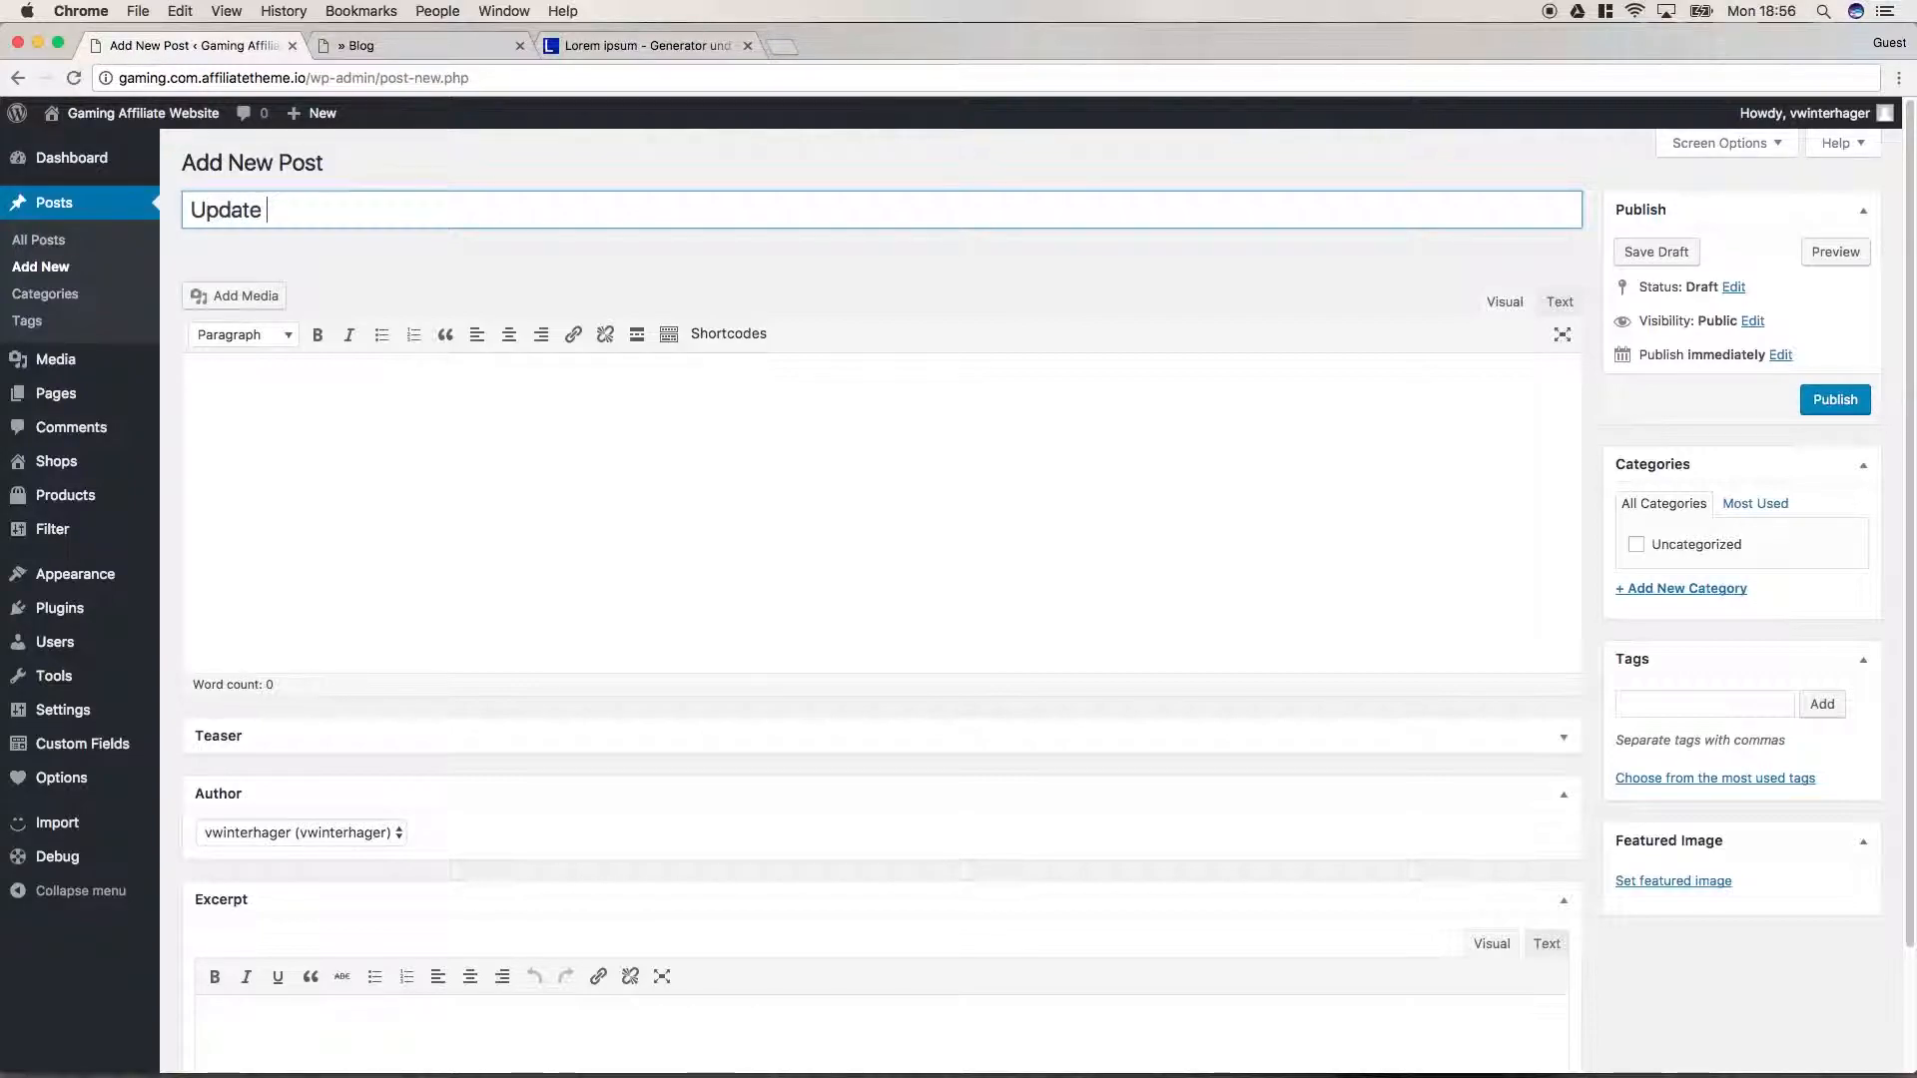
Step: Fill the post body with the "Lorem ipsum dolor sit amet" placeholder text and save the post as a draft
click(382, 458)
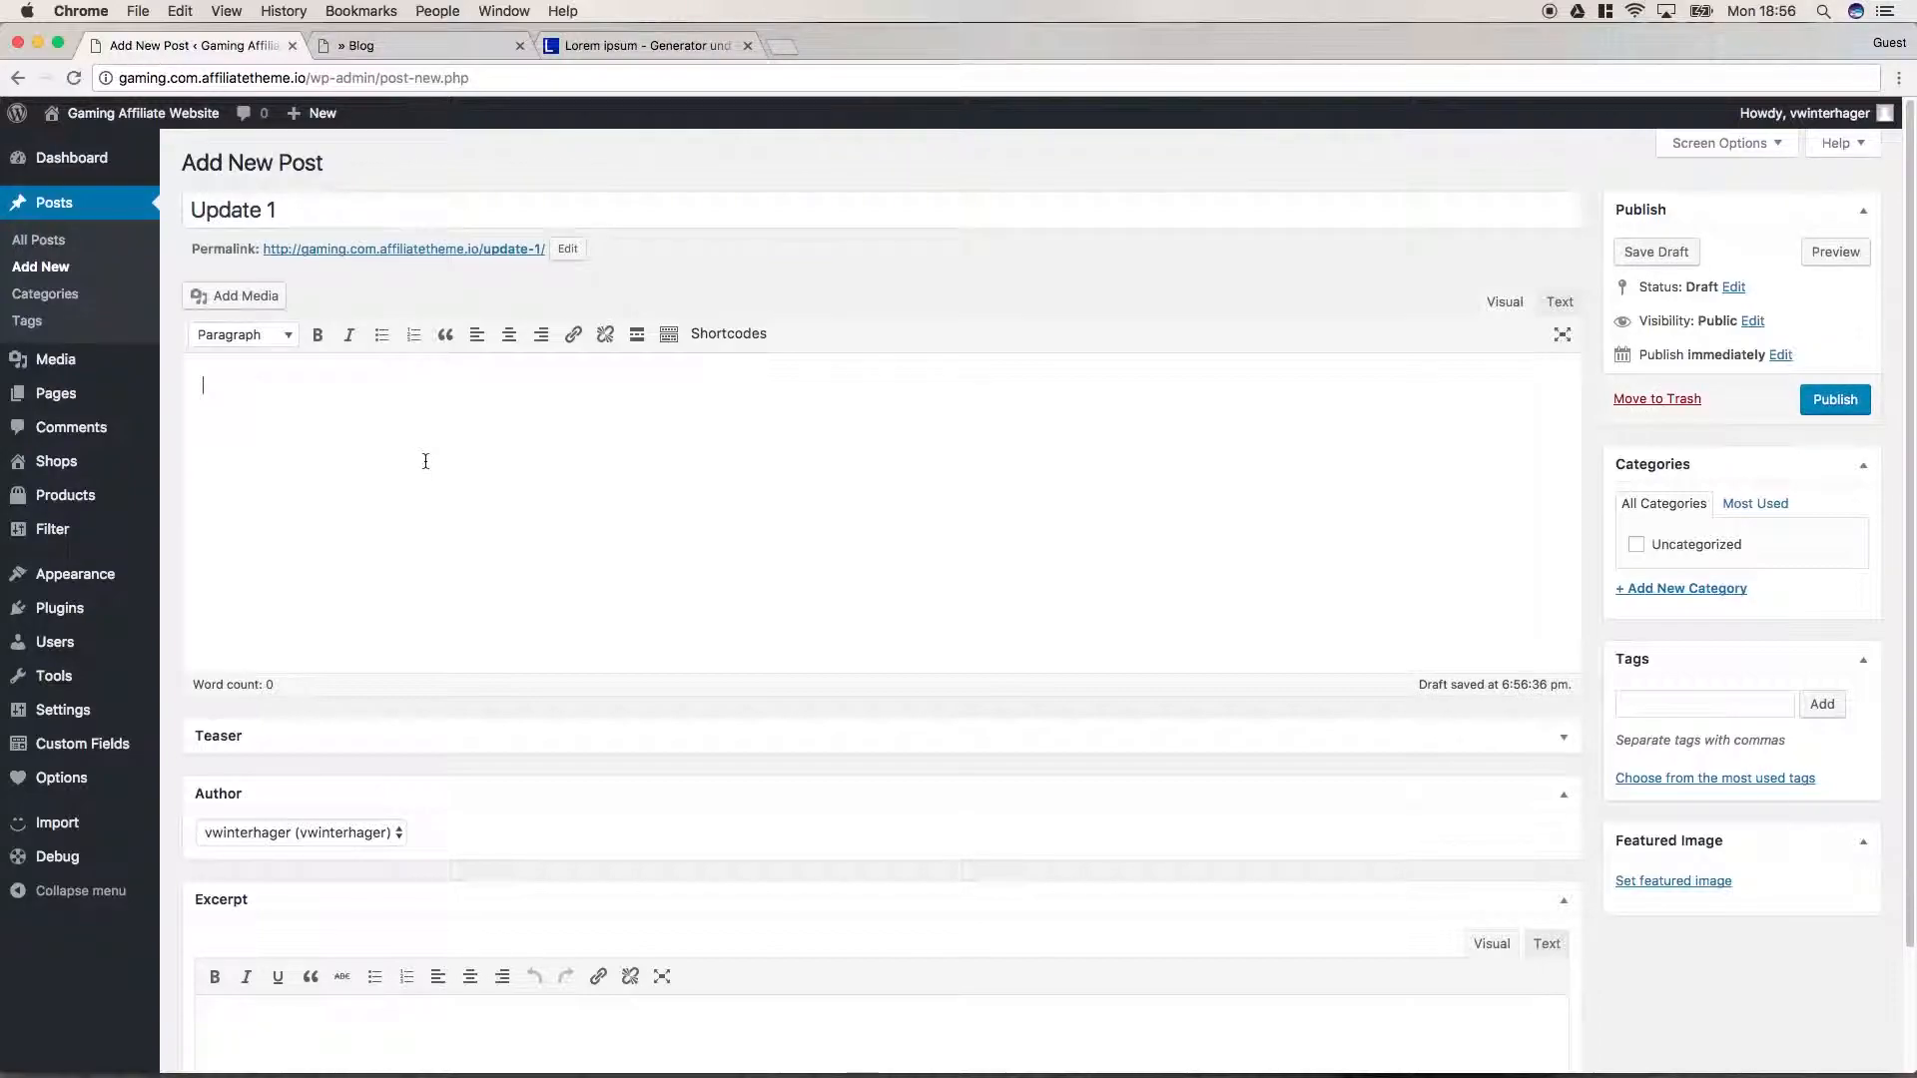
text(Lorem ipsum dolor sit amet, consetetur sadipscing elitr, sed diam nonumy eirmod tempor invidunt ut labore et dolore magna aliquyam erat, sed diam voluptua. At vero eos et accusam et justo duo dolores et ea rebum. Stet clita kasd gubergren, no sea takimata sanctus est Lorem ipsum dolor sit amet. Lorem ipsum dolor sit amet, consetetur sadipscing elitr, sed diam nonumy eirmod tempor invidunt ut labore et dolore magna aliquyam erat, sed diam voluptua. At vero eos et accusam et justo duo dolores et ea rebum. Stet clita kasd gubergren, no sea takimata sanctus est Lorem ipsum dolor sit amet.)
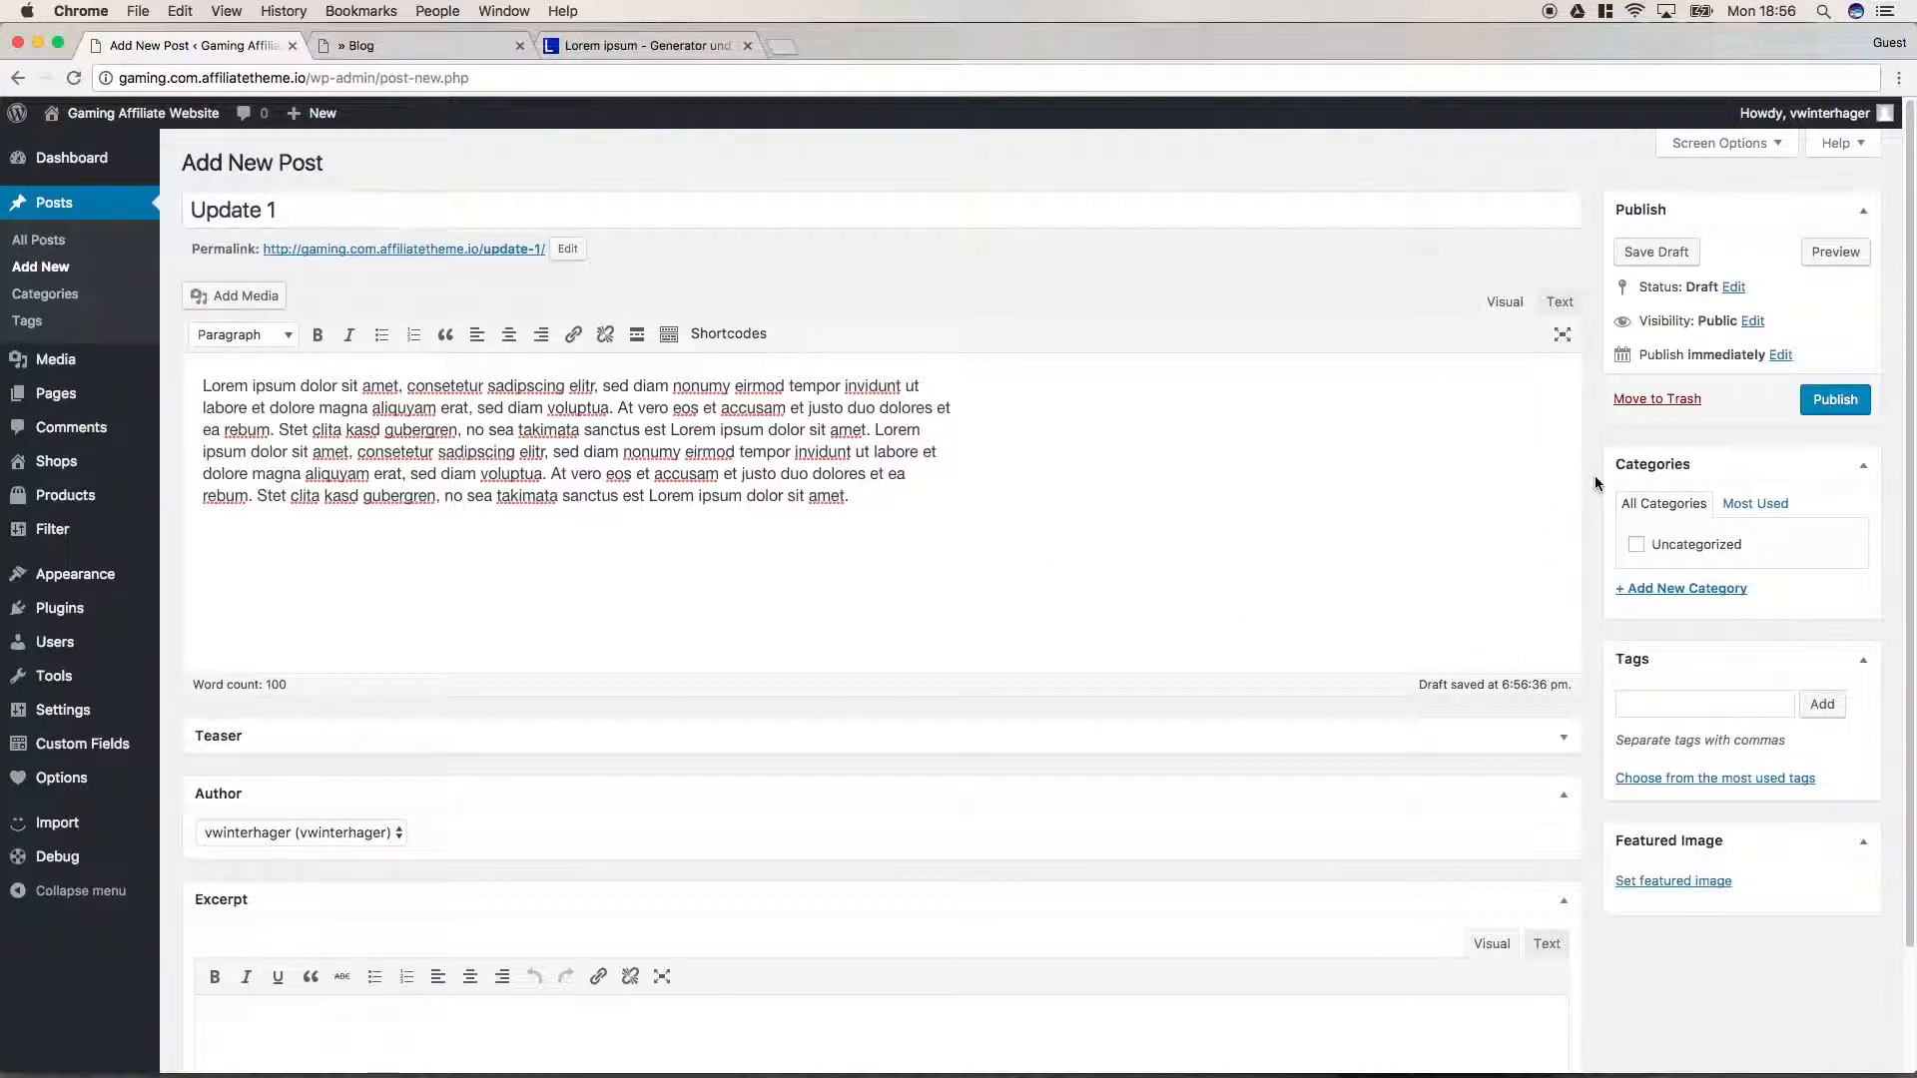
click(1658, 252)
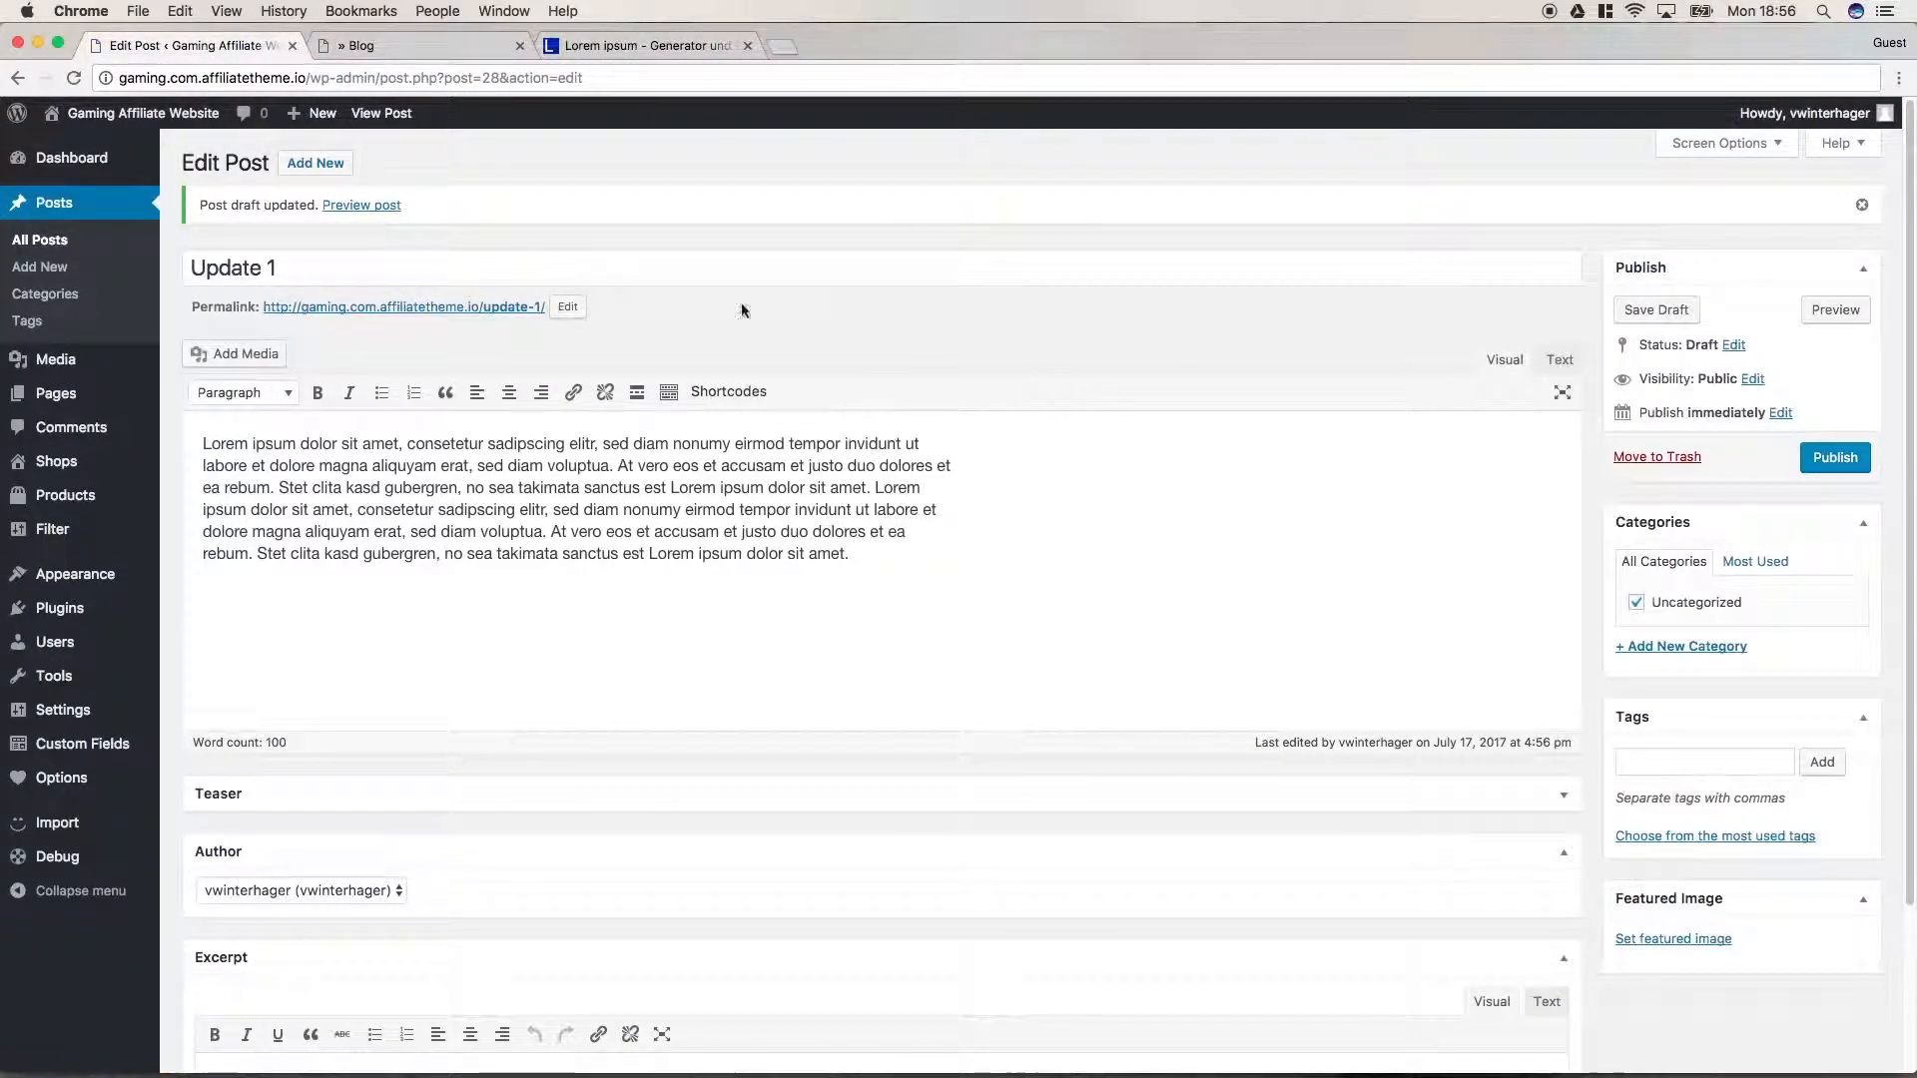
Step: Reopen the Update 1 draft from the list of all posts and publish it
click(66, 246)
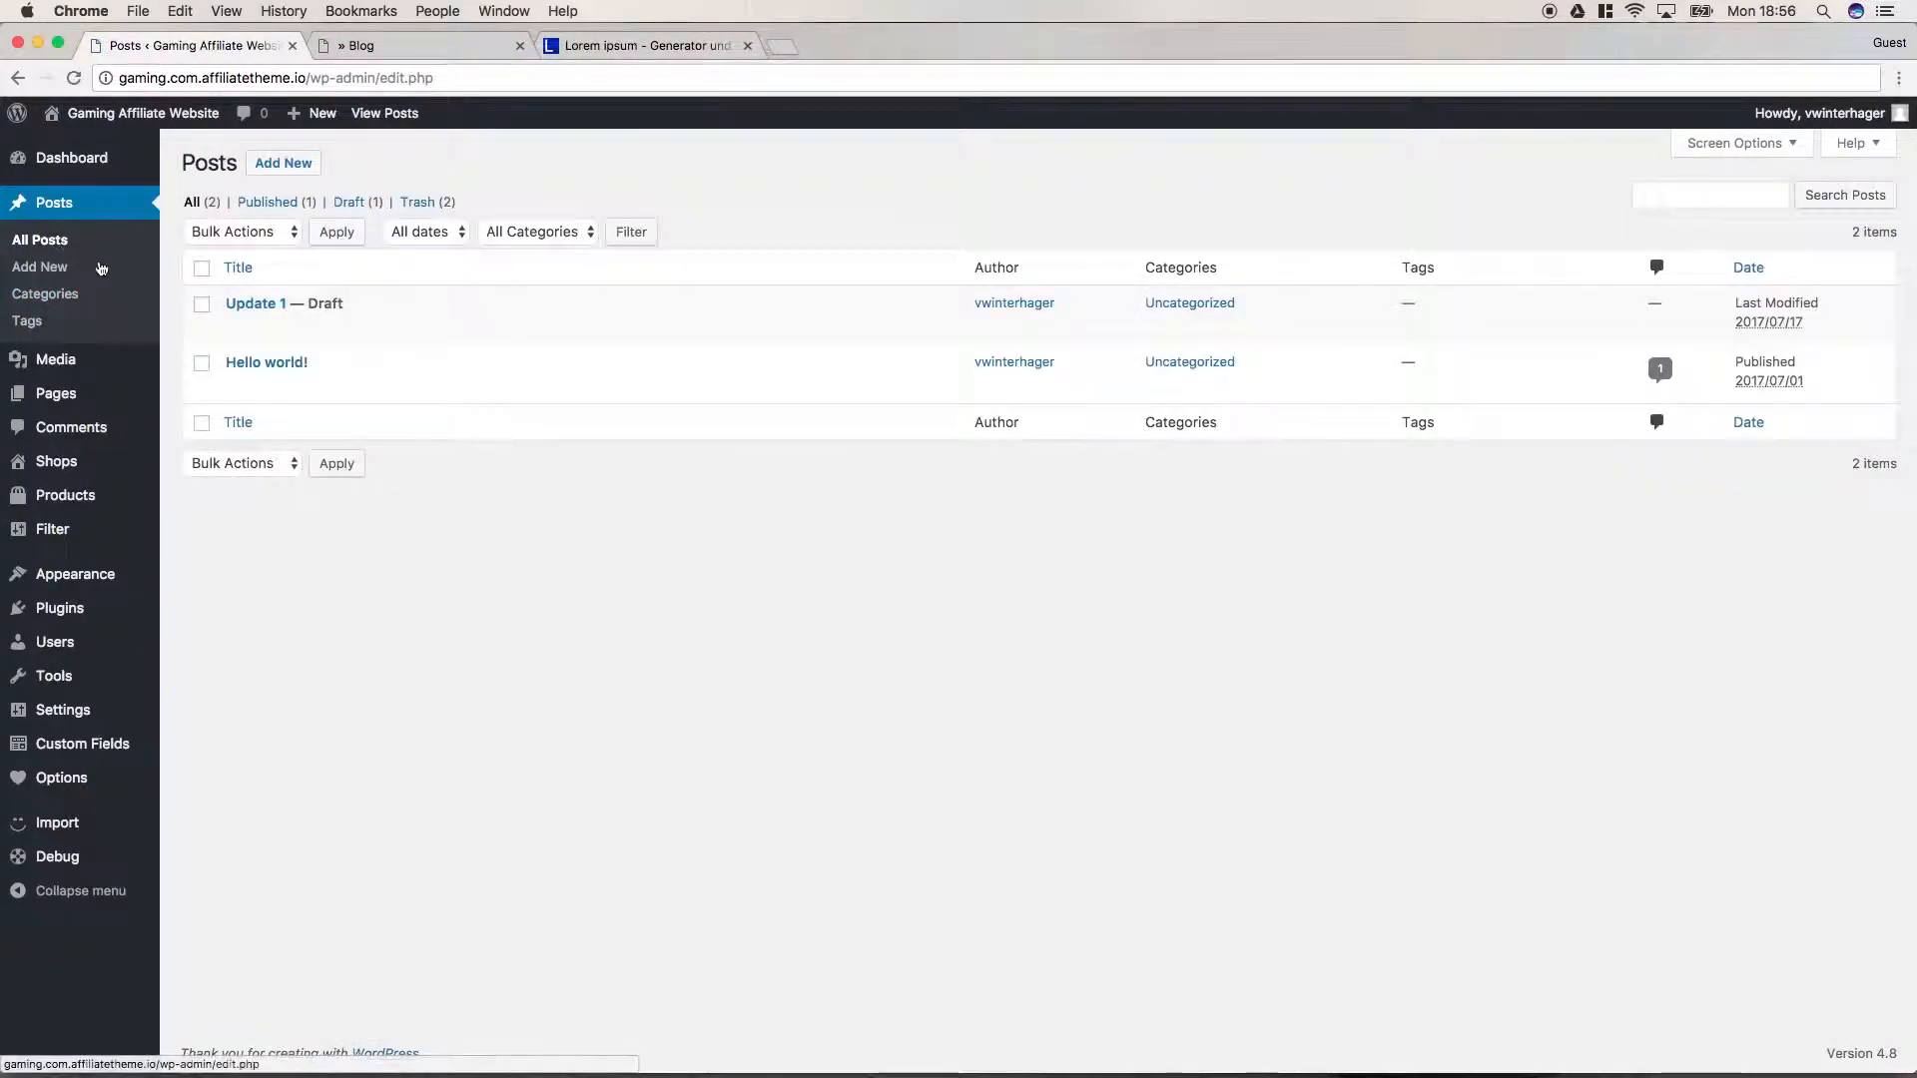
mouse_move(415, 334)
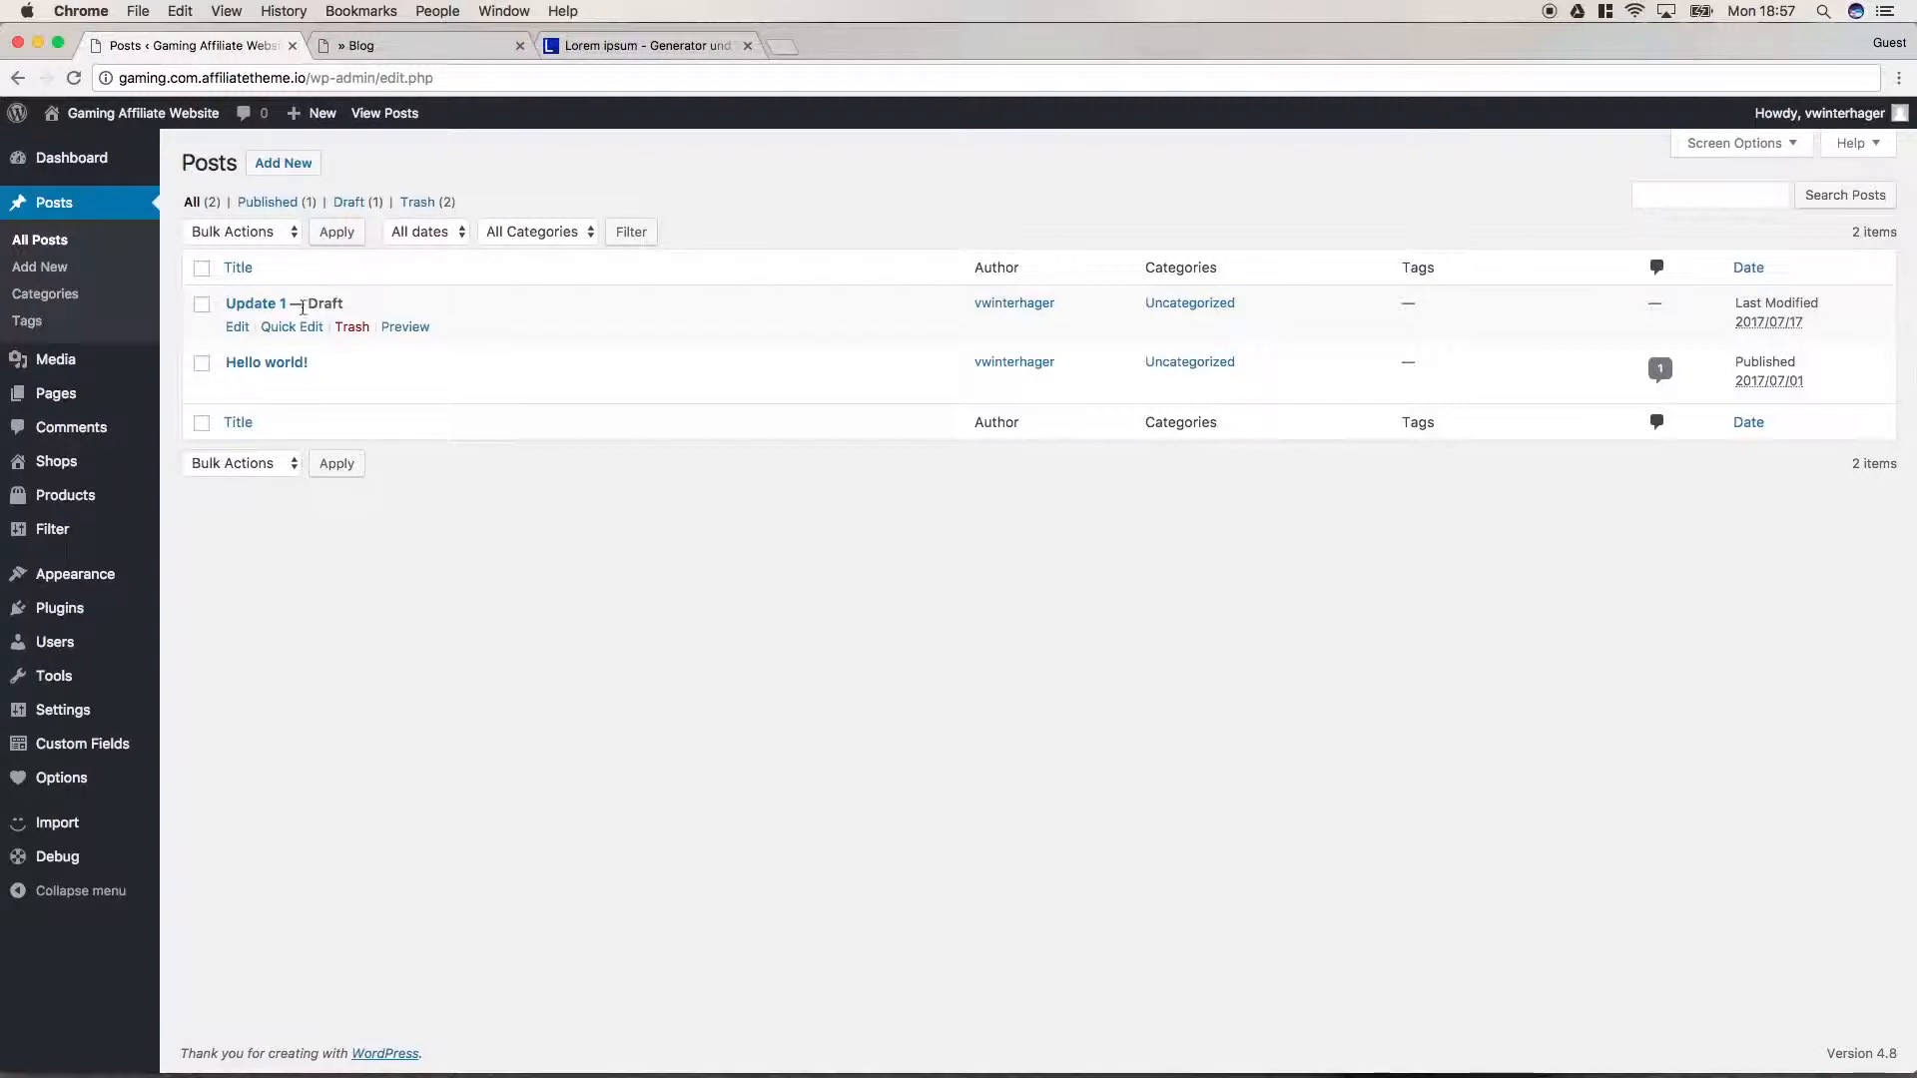
click(270, 310)
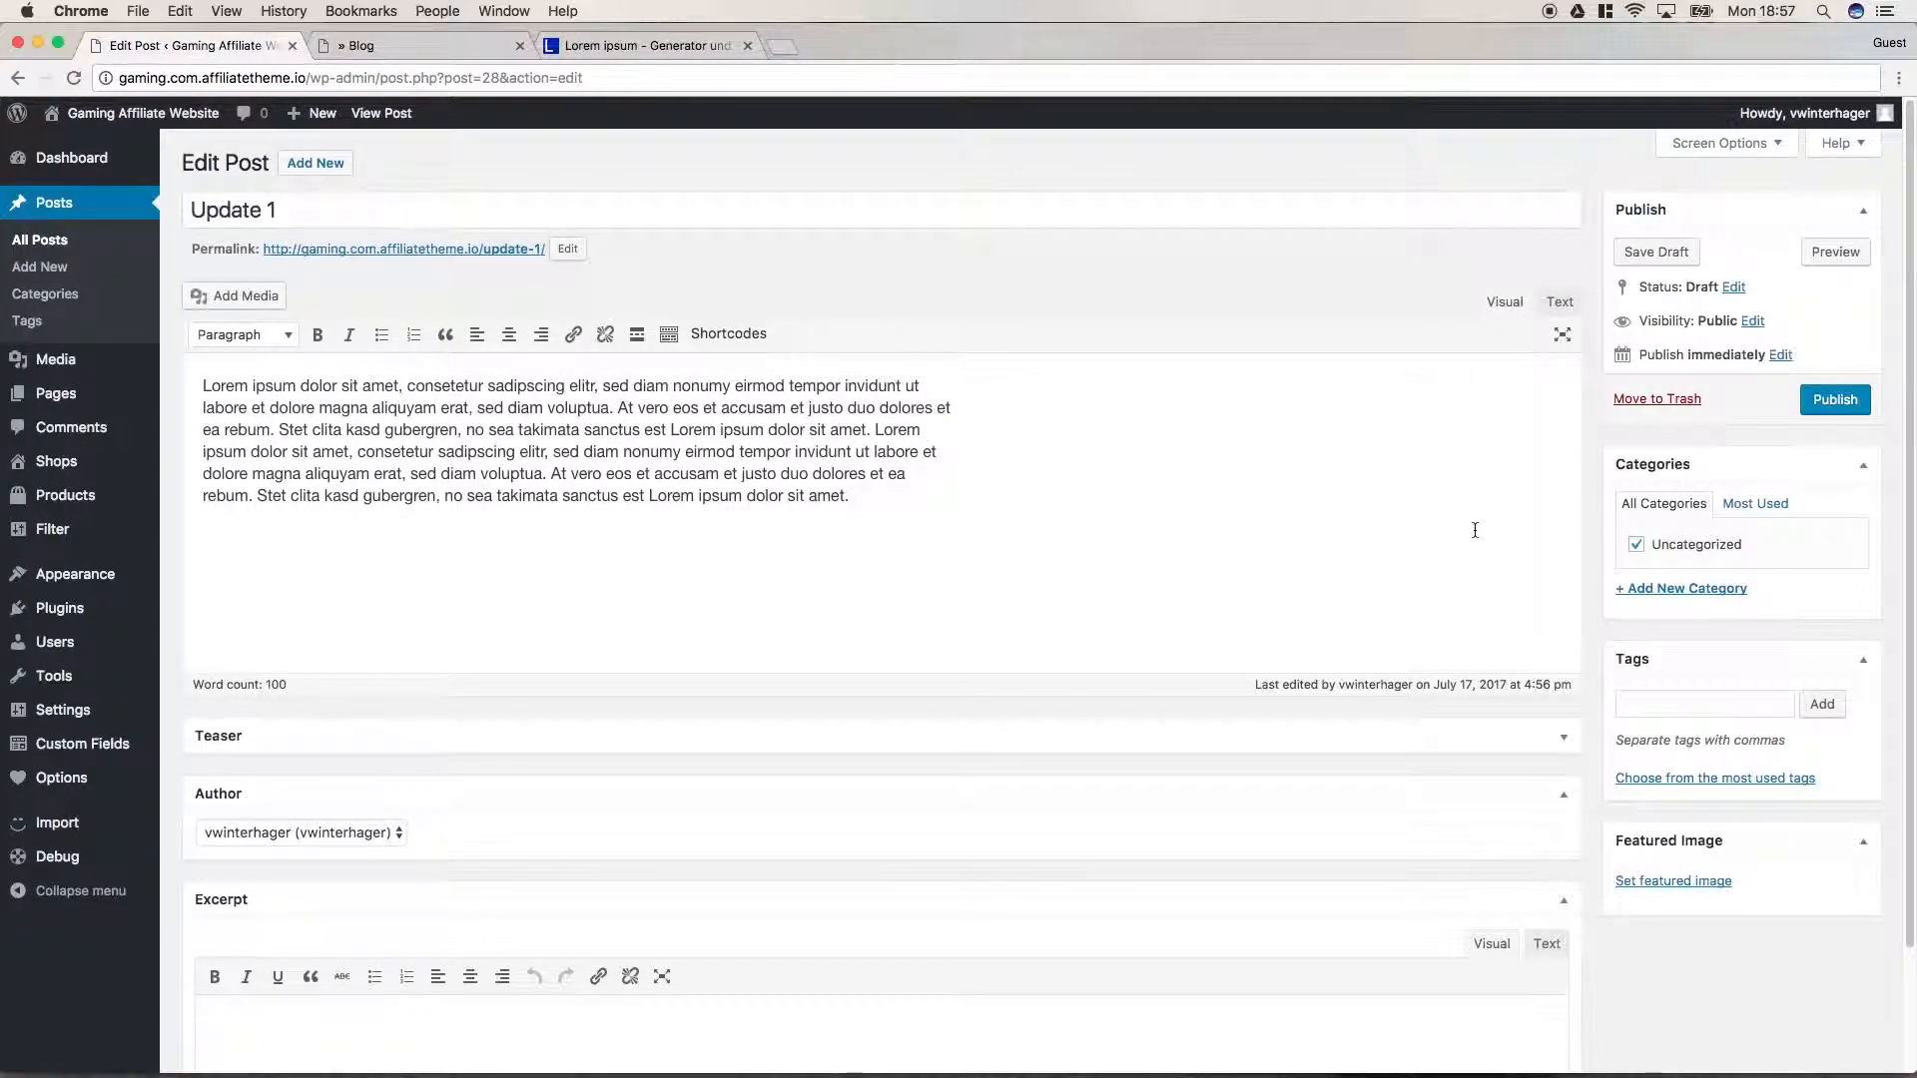
click(1835, 399)
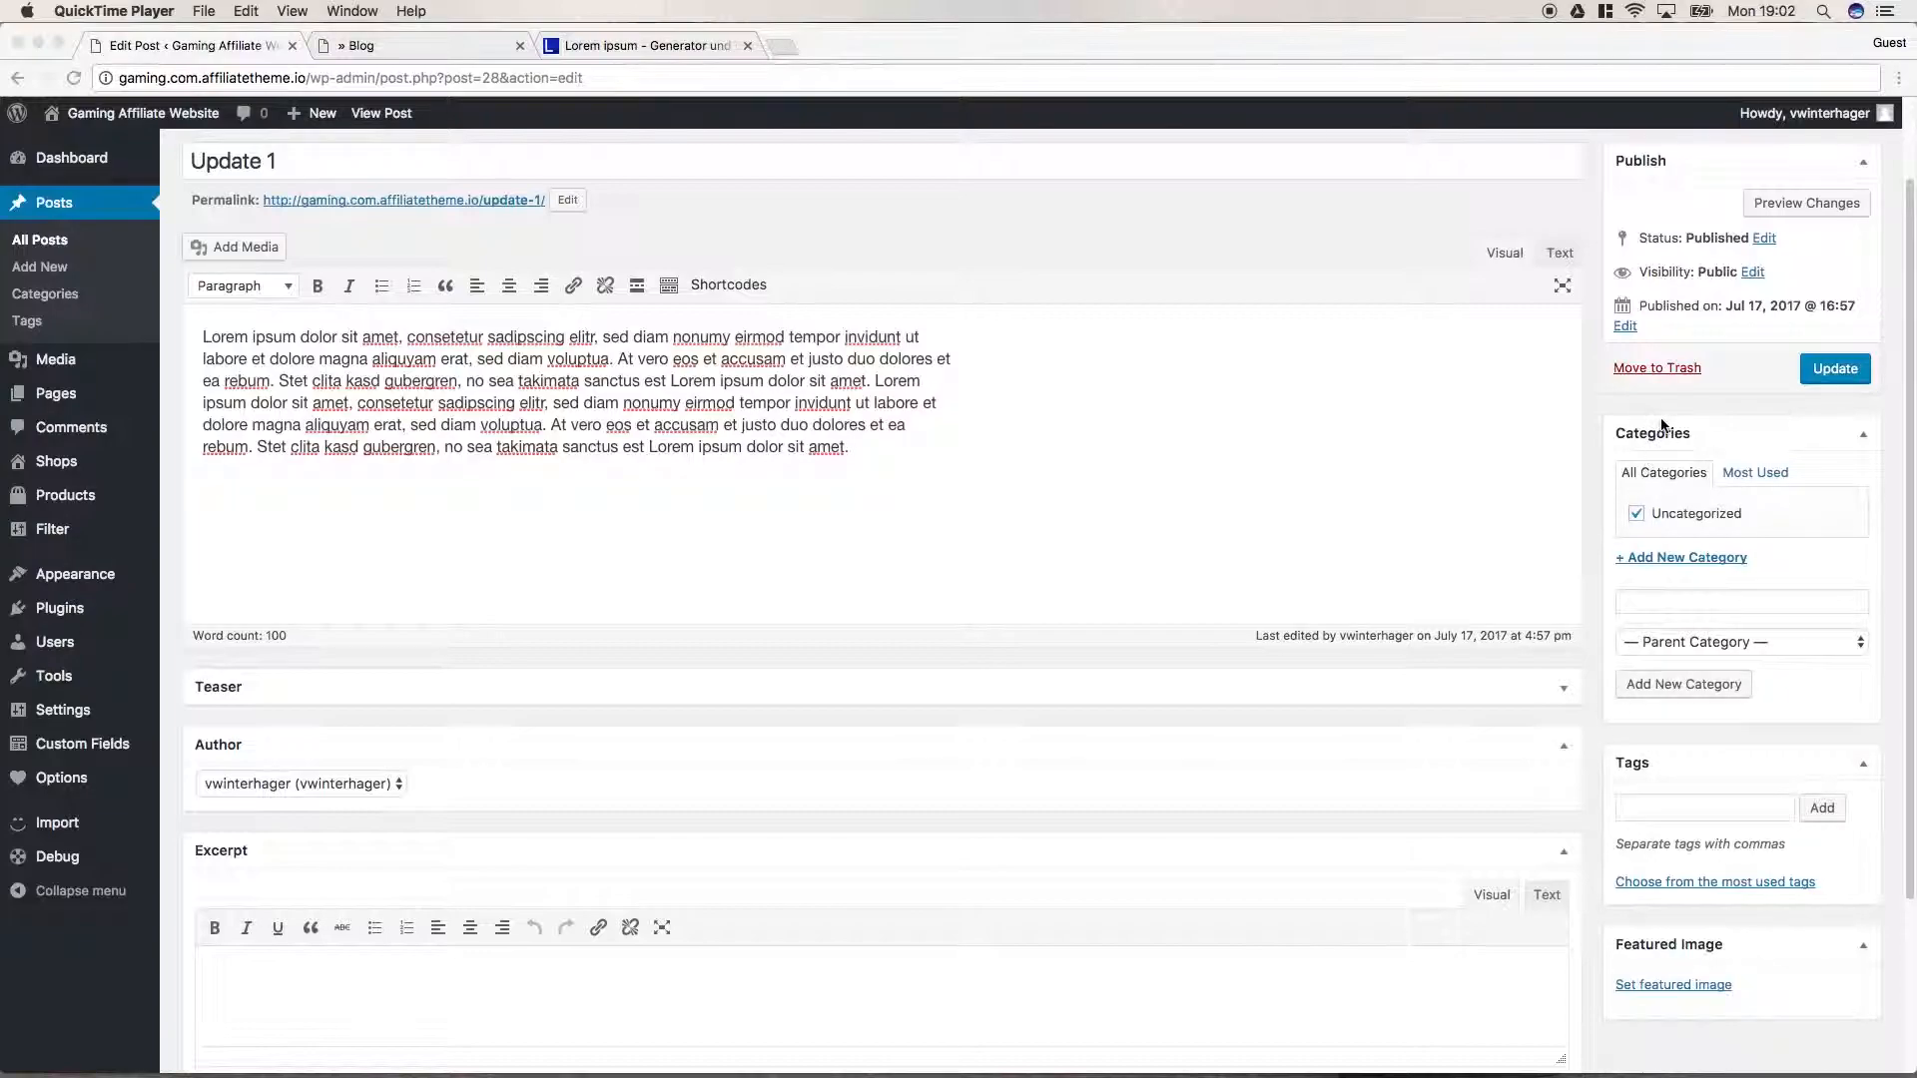
Step: Create a new category named "Gaming Gadgets" and assign it to the Update 1 post
click(1605, 928)
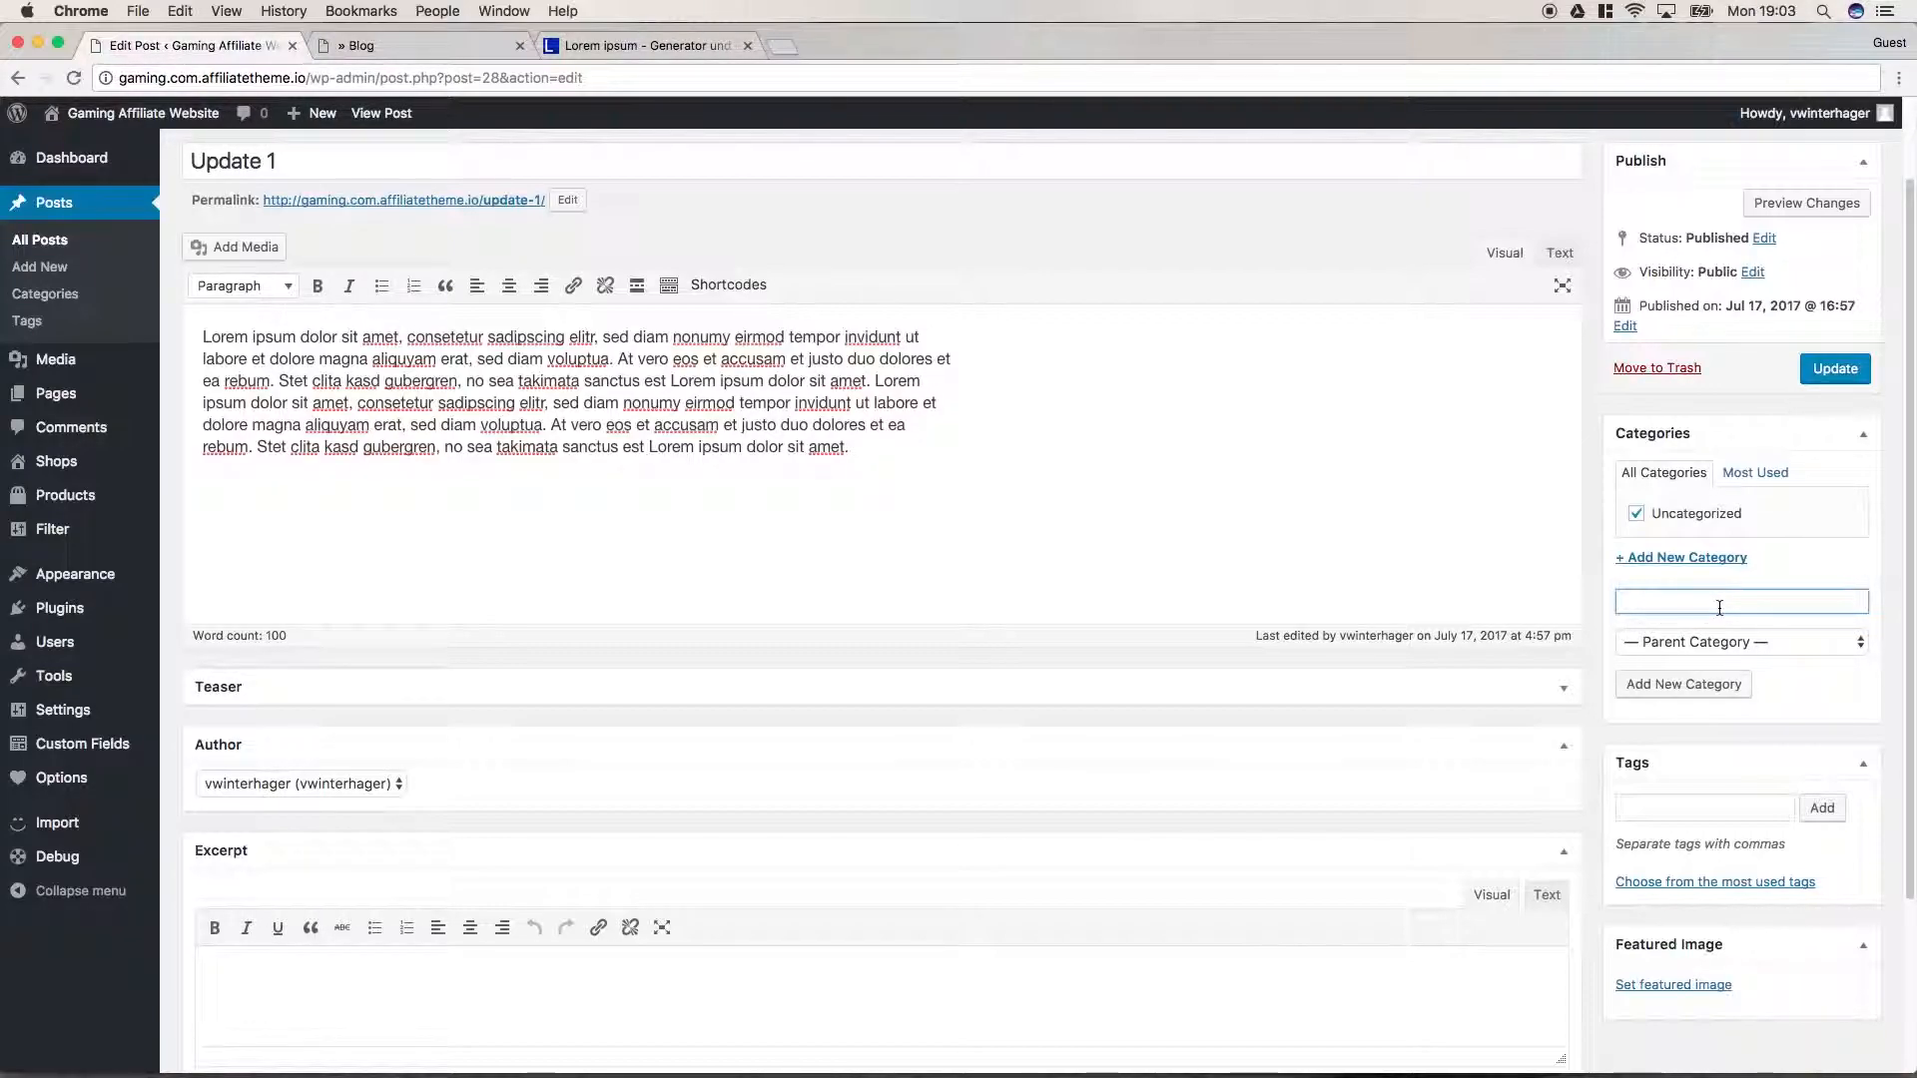
text(Gaming Gadgets)
click(1730, 687)
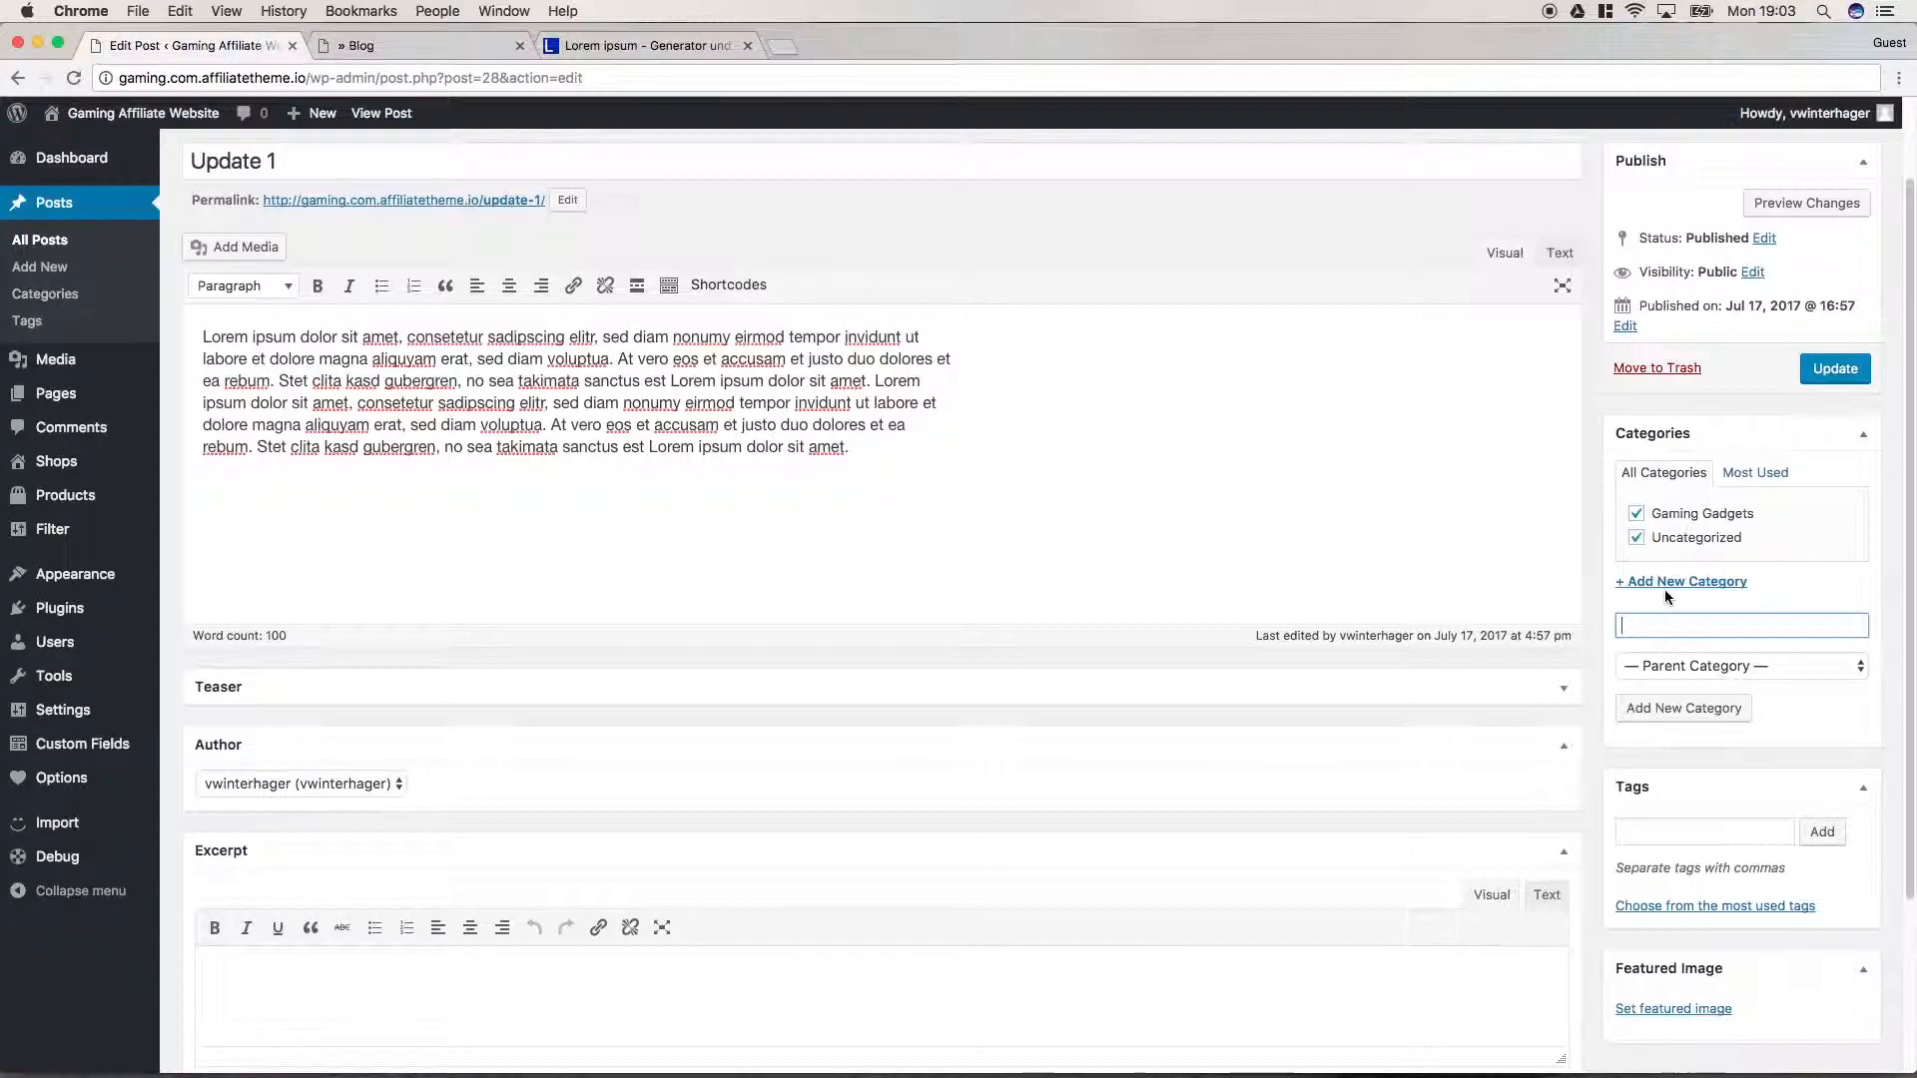
Step: Add the tag "Full-HD" to the Update 1 post
click(1651, 835)
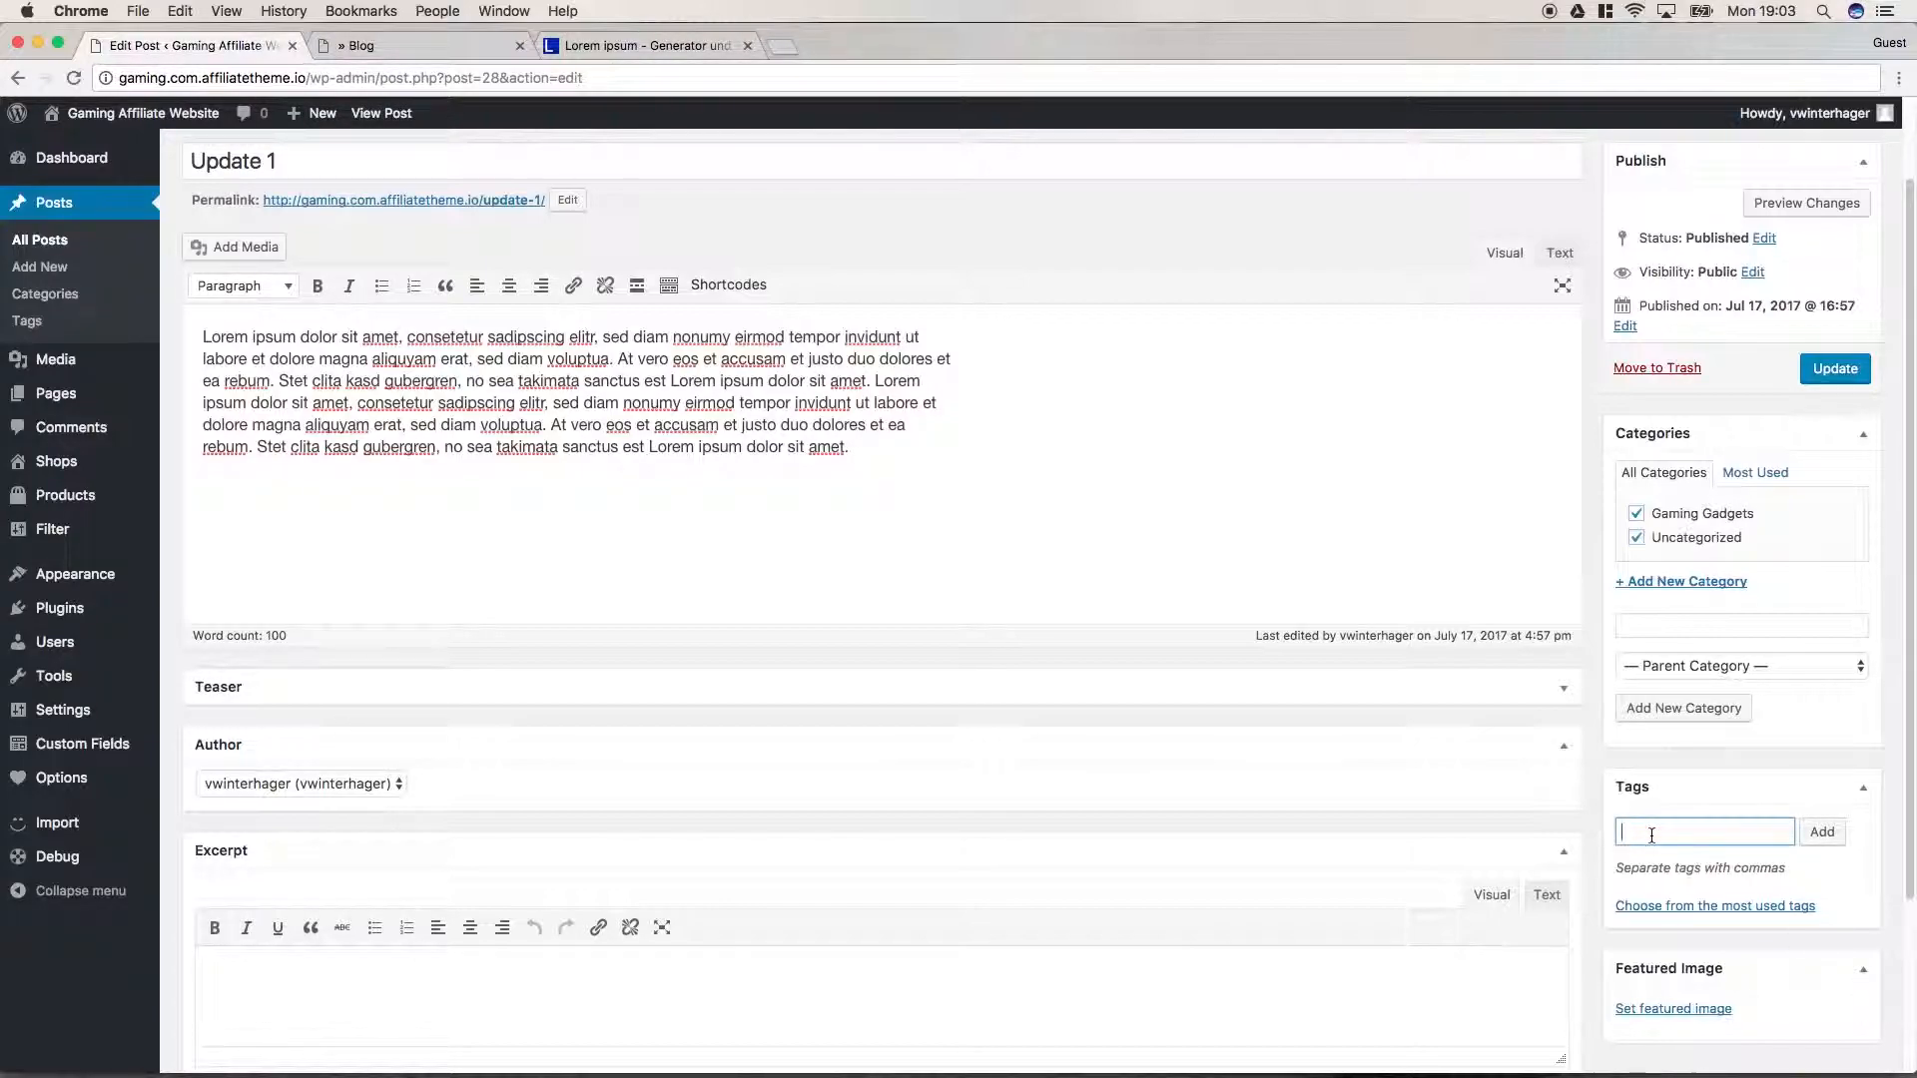
text(Full-HD)
click(1825, 839)
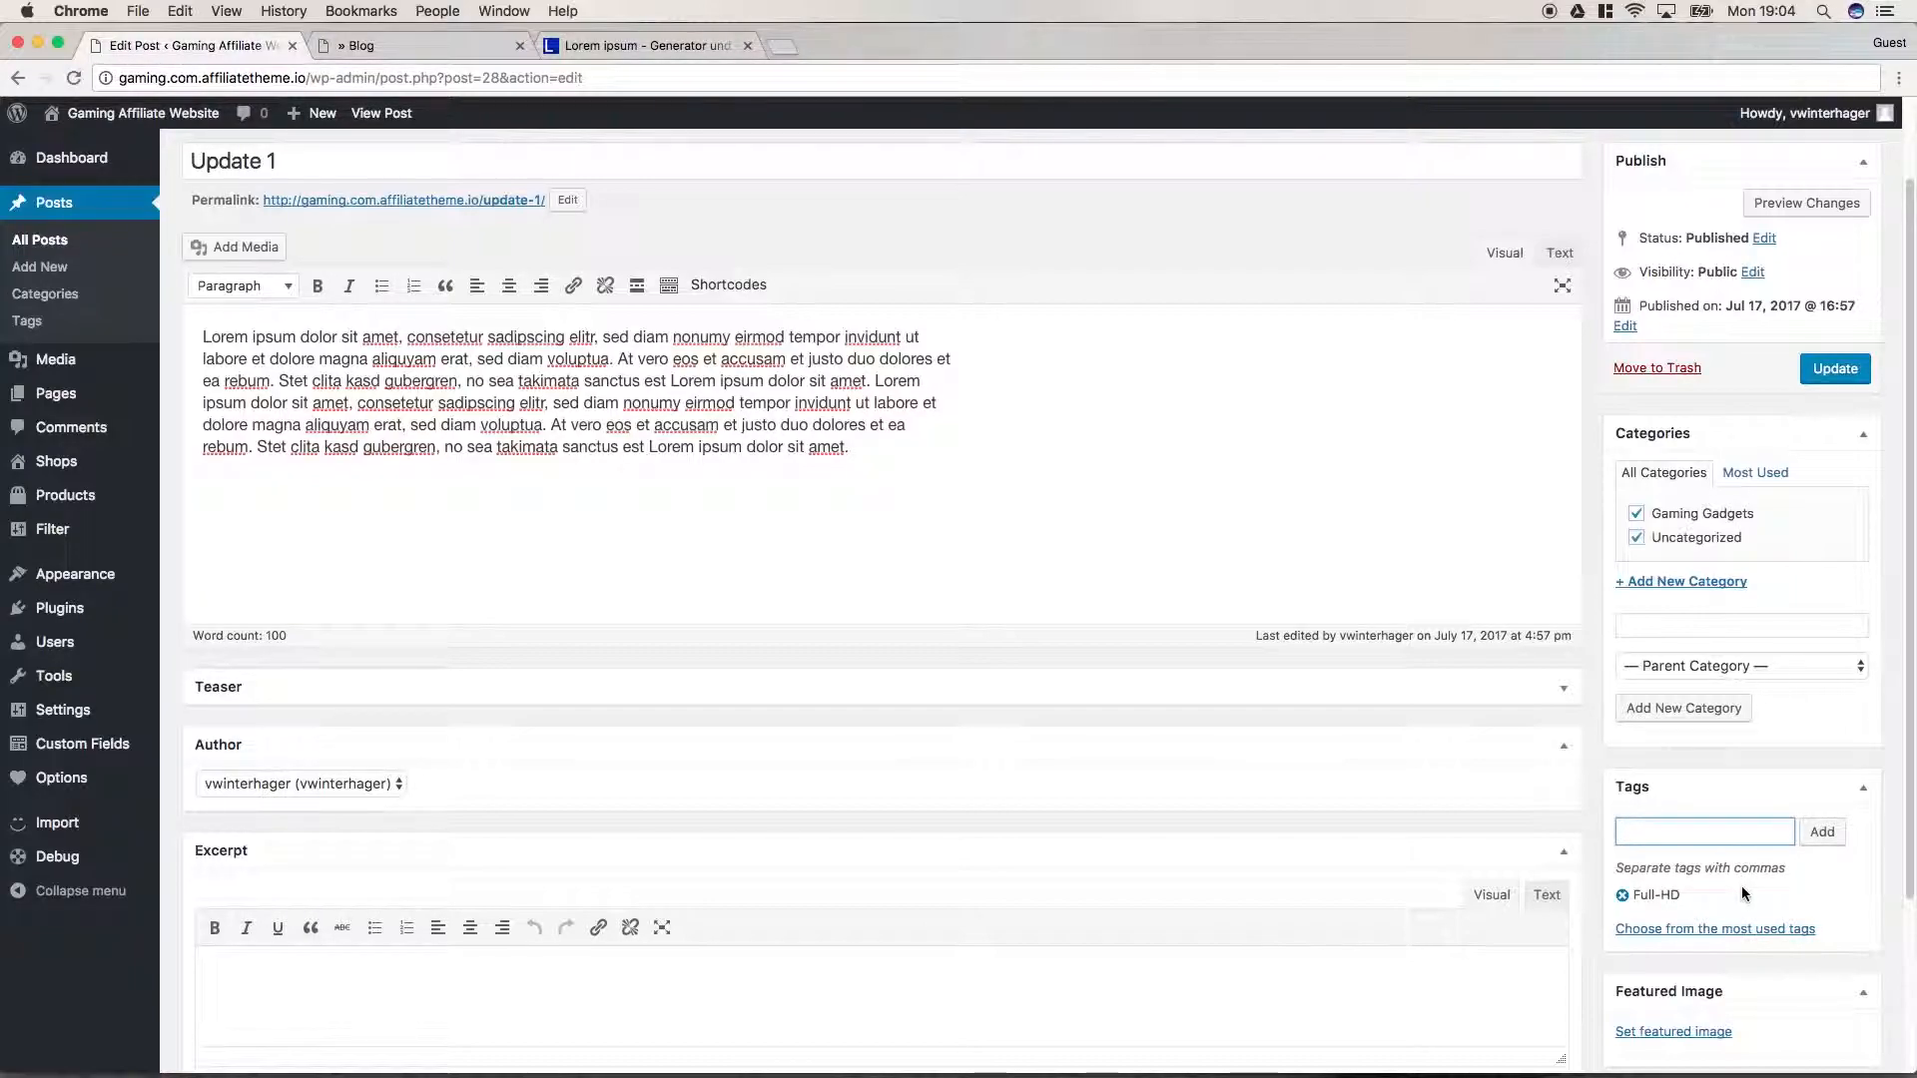
scroll(1743, 894, down, 2)
scroll(1743, 896, down, 2)
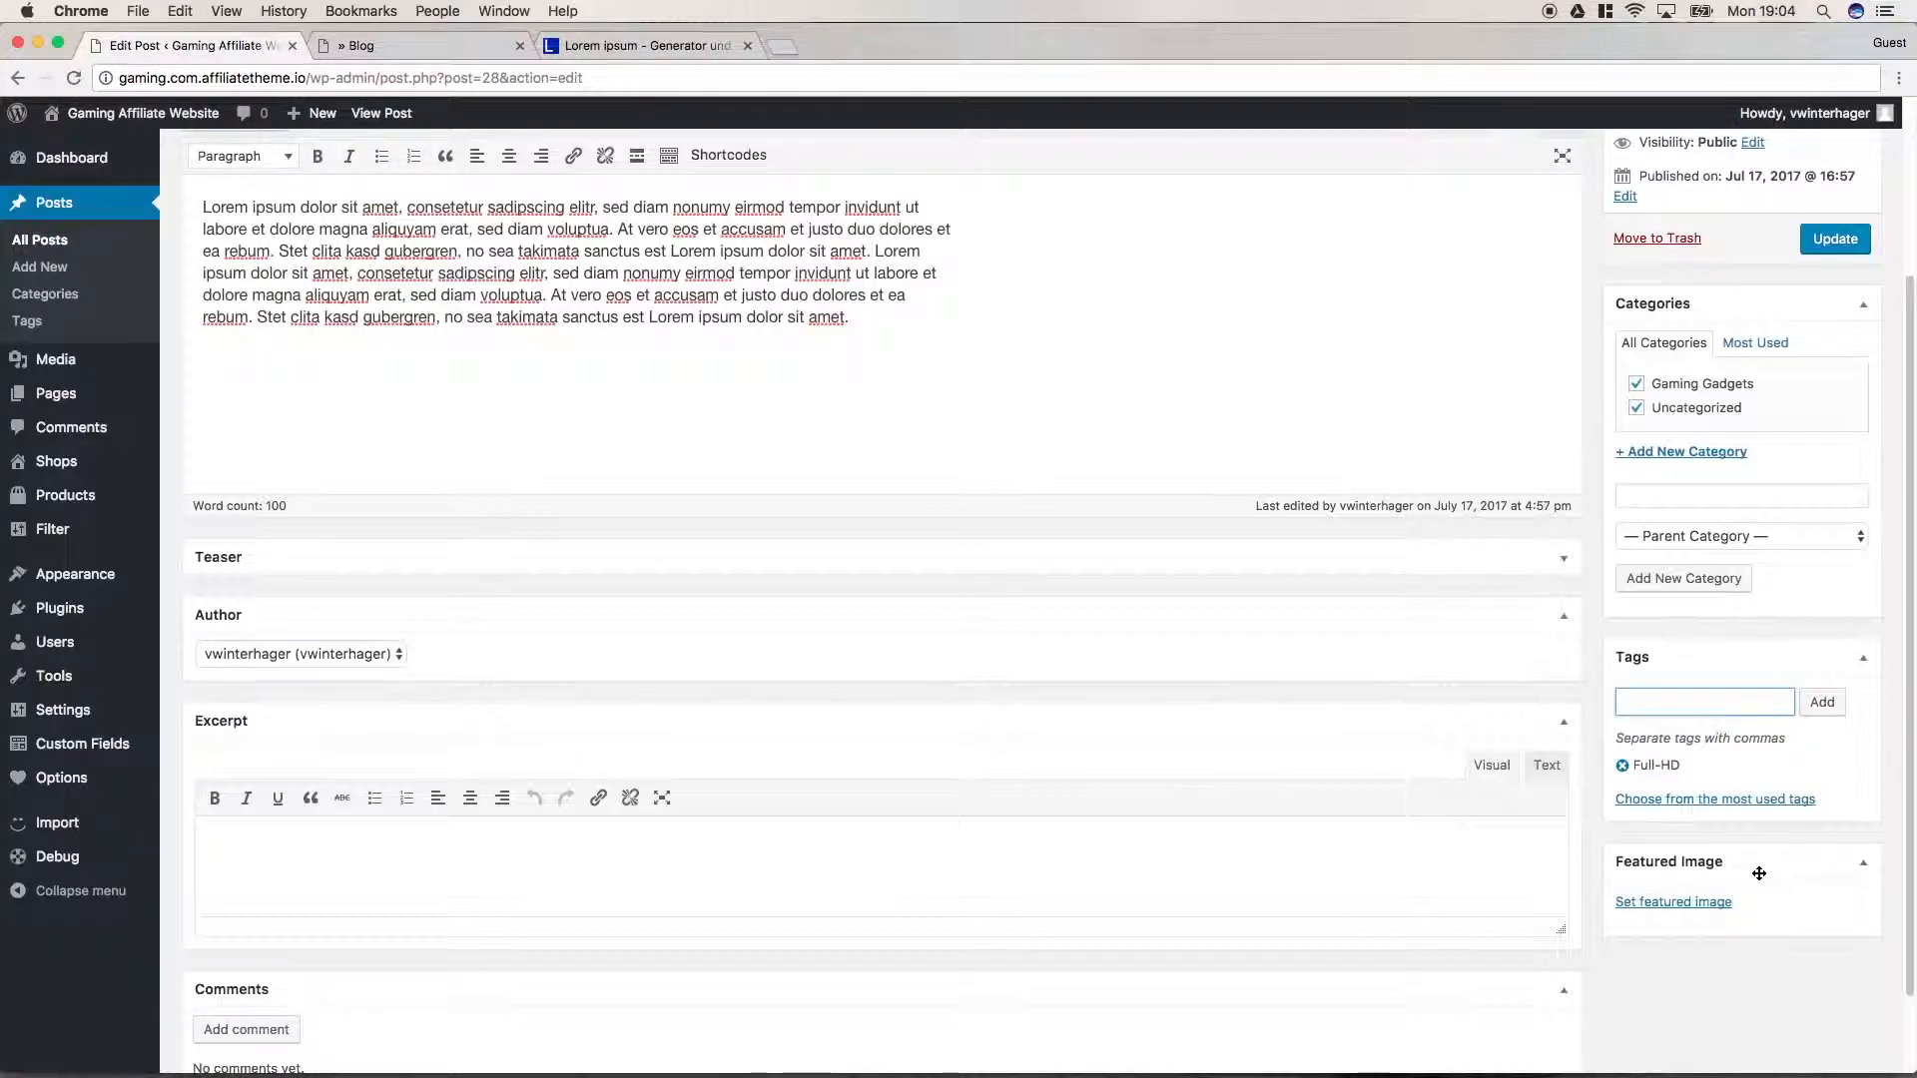
scroll(1404, 743, up, 5)
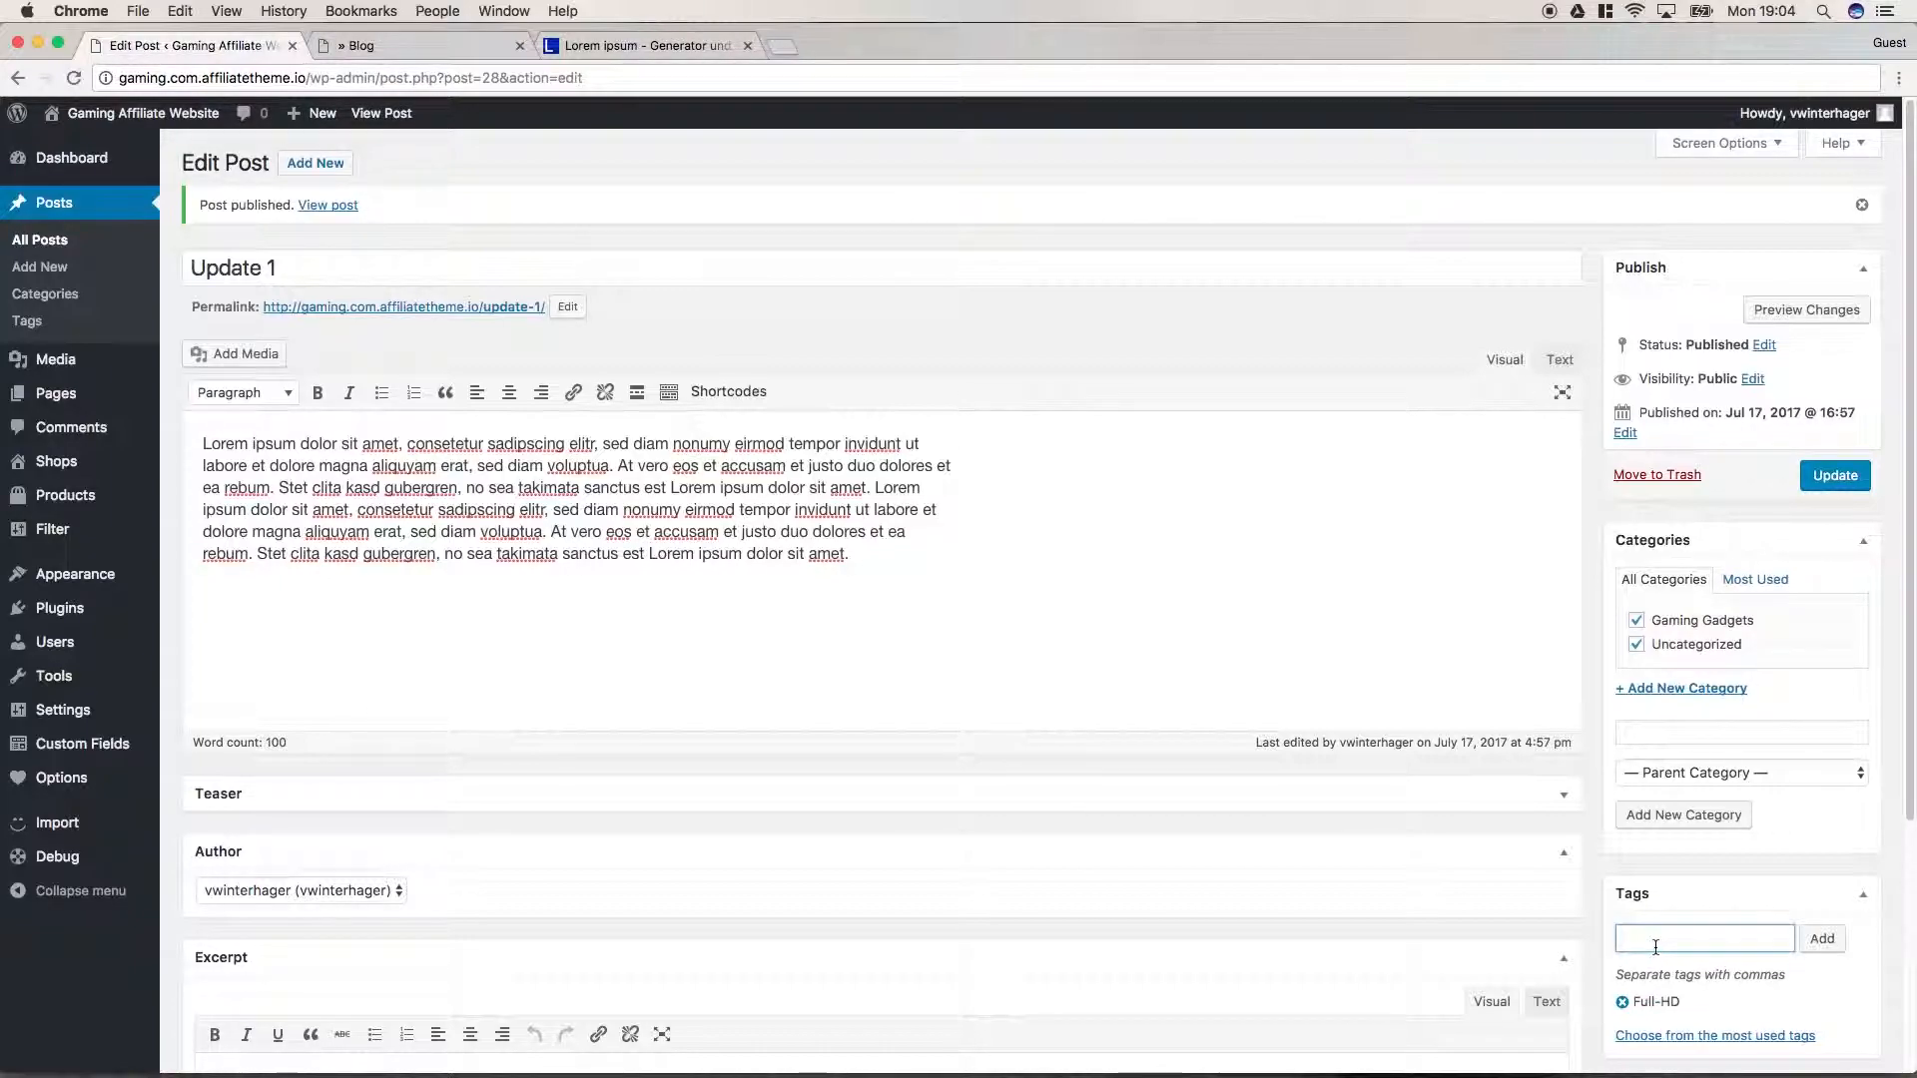
scroll(1663, 939, down, 1)
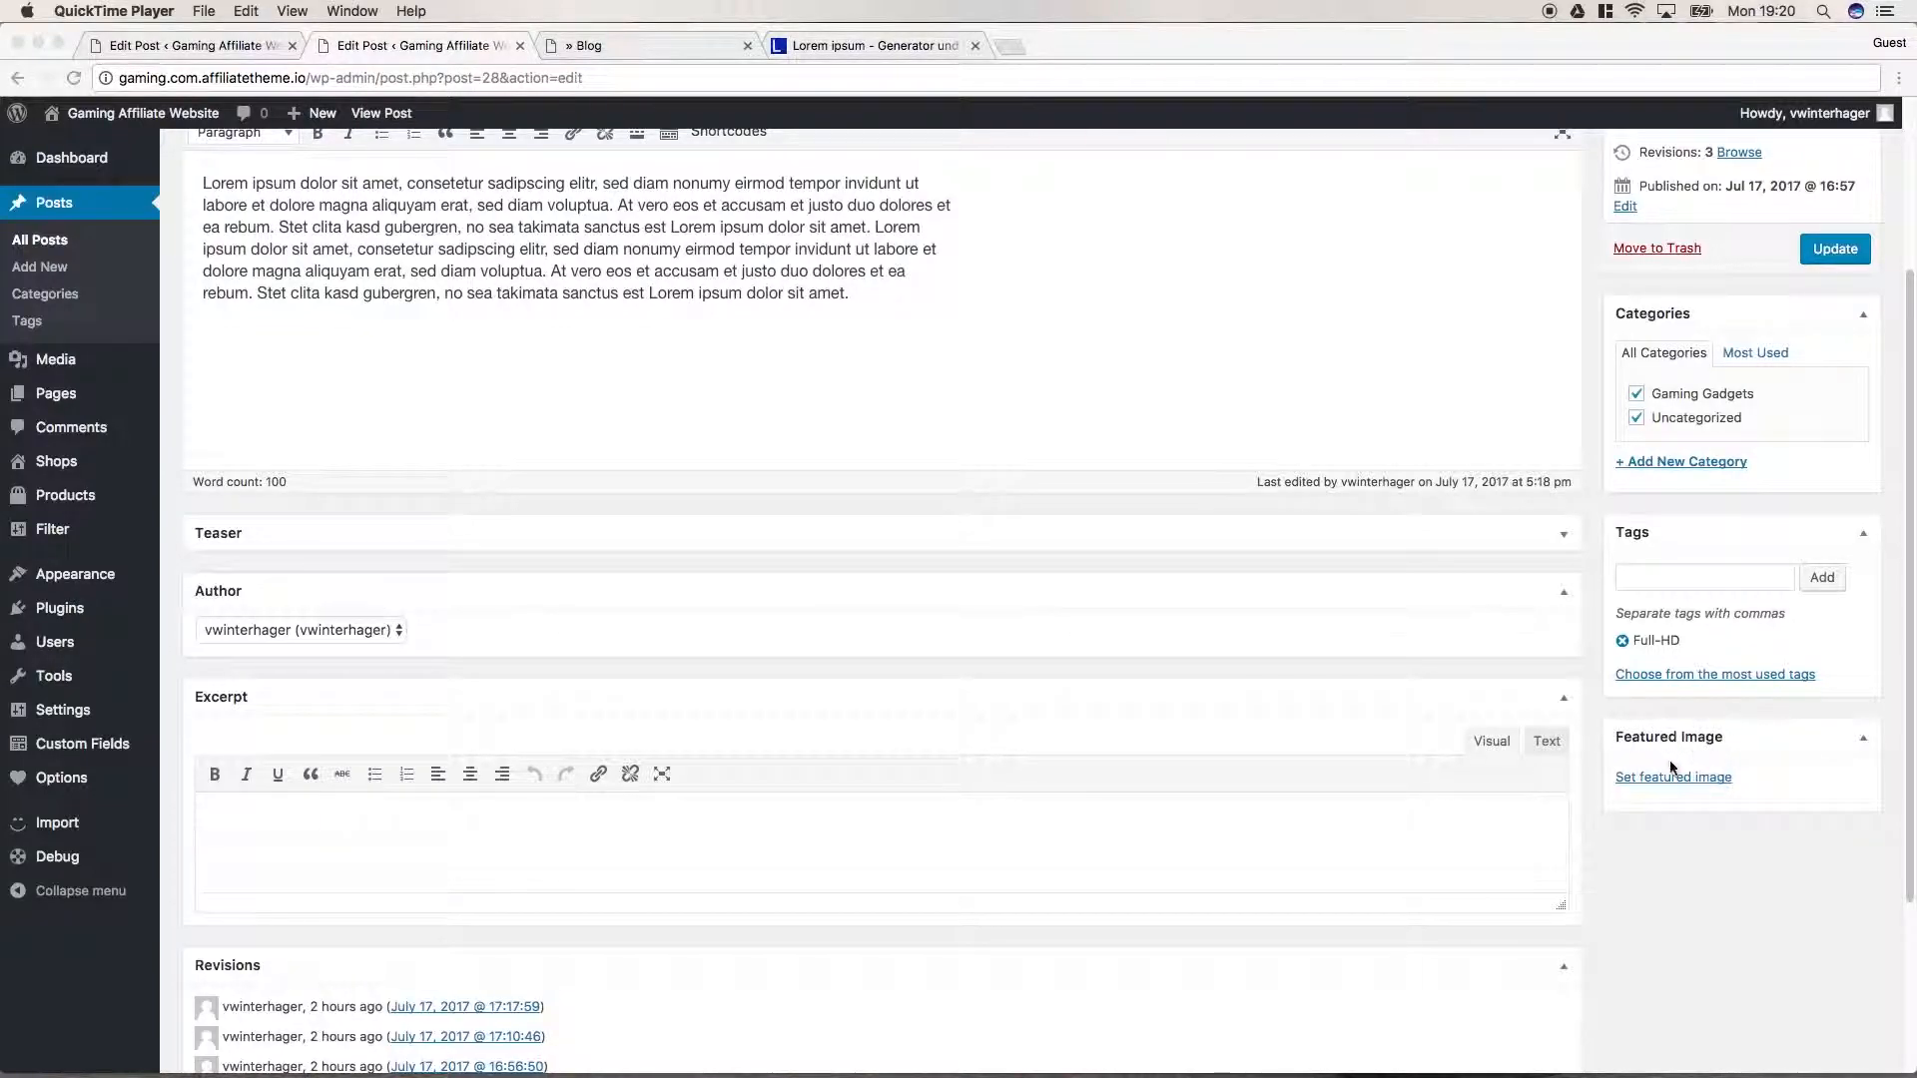
Step: View the site's blog page and examine its address and the preview text of the Update 1 post
click(1685, 726)
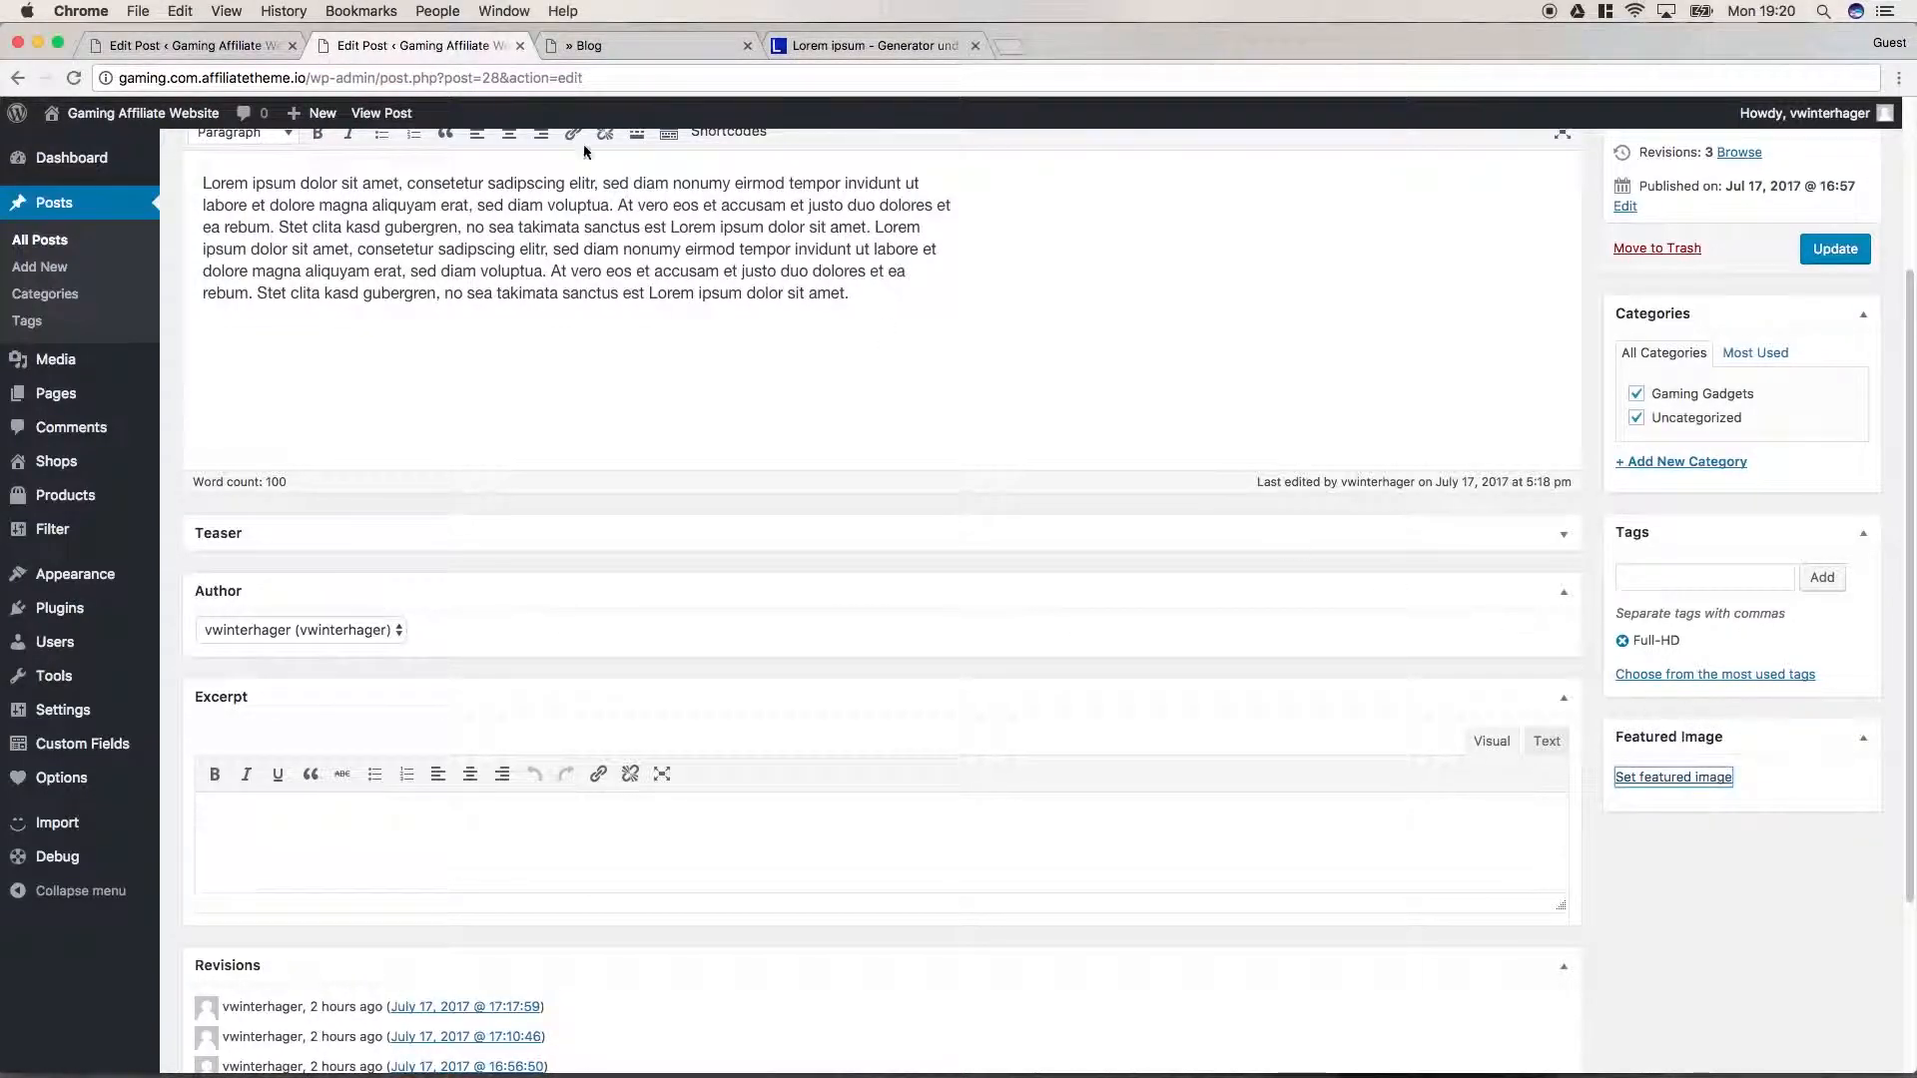
click(619, 41)
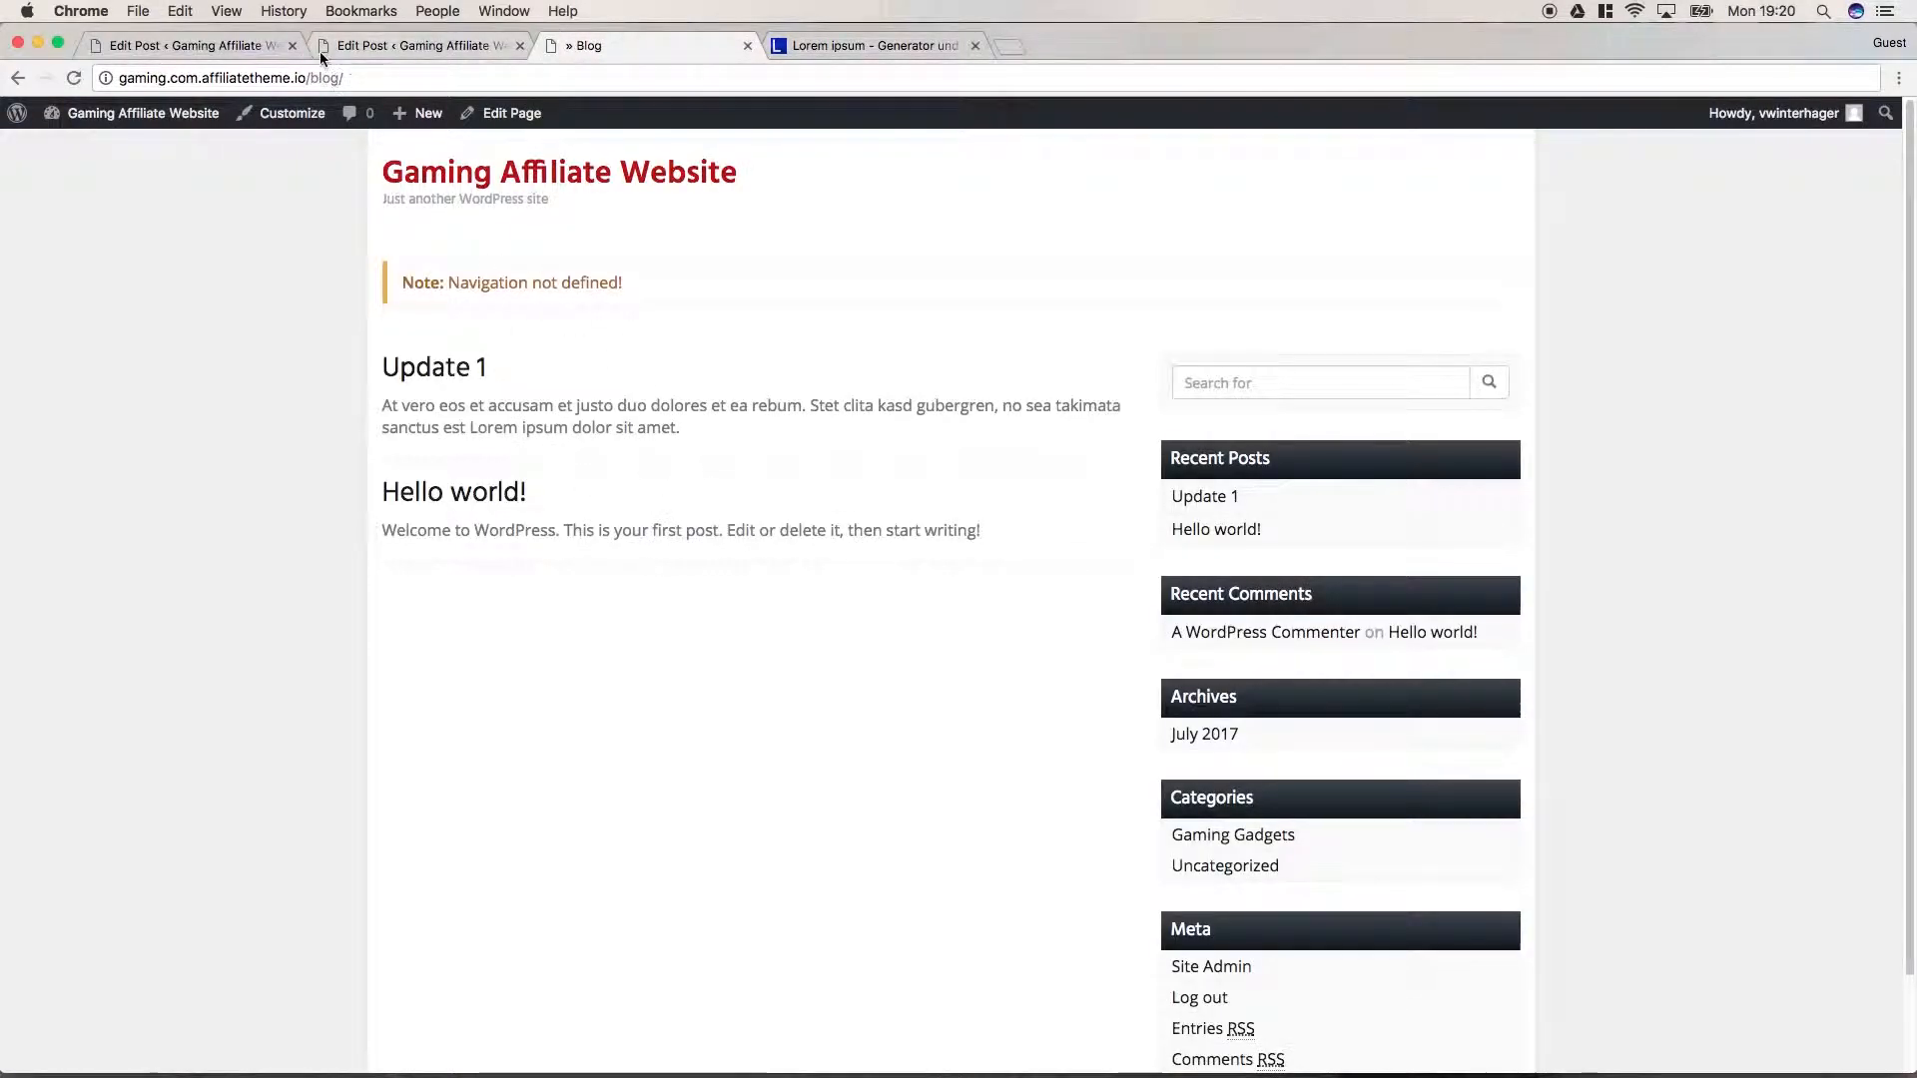
drag(344, 78, 313, 78)
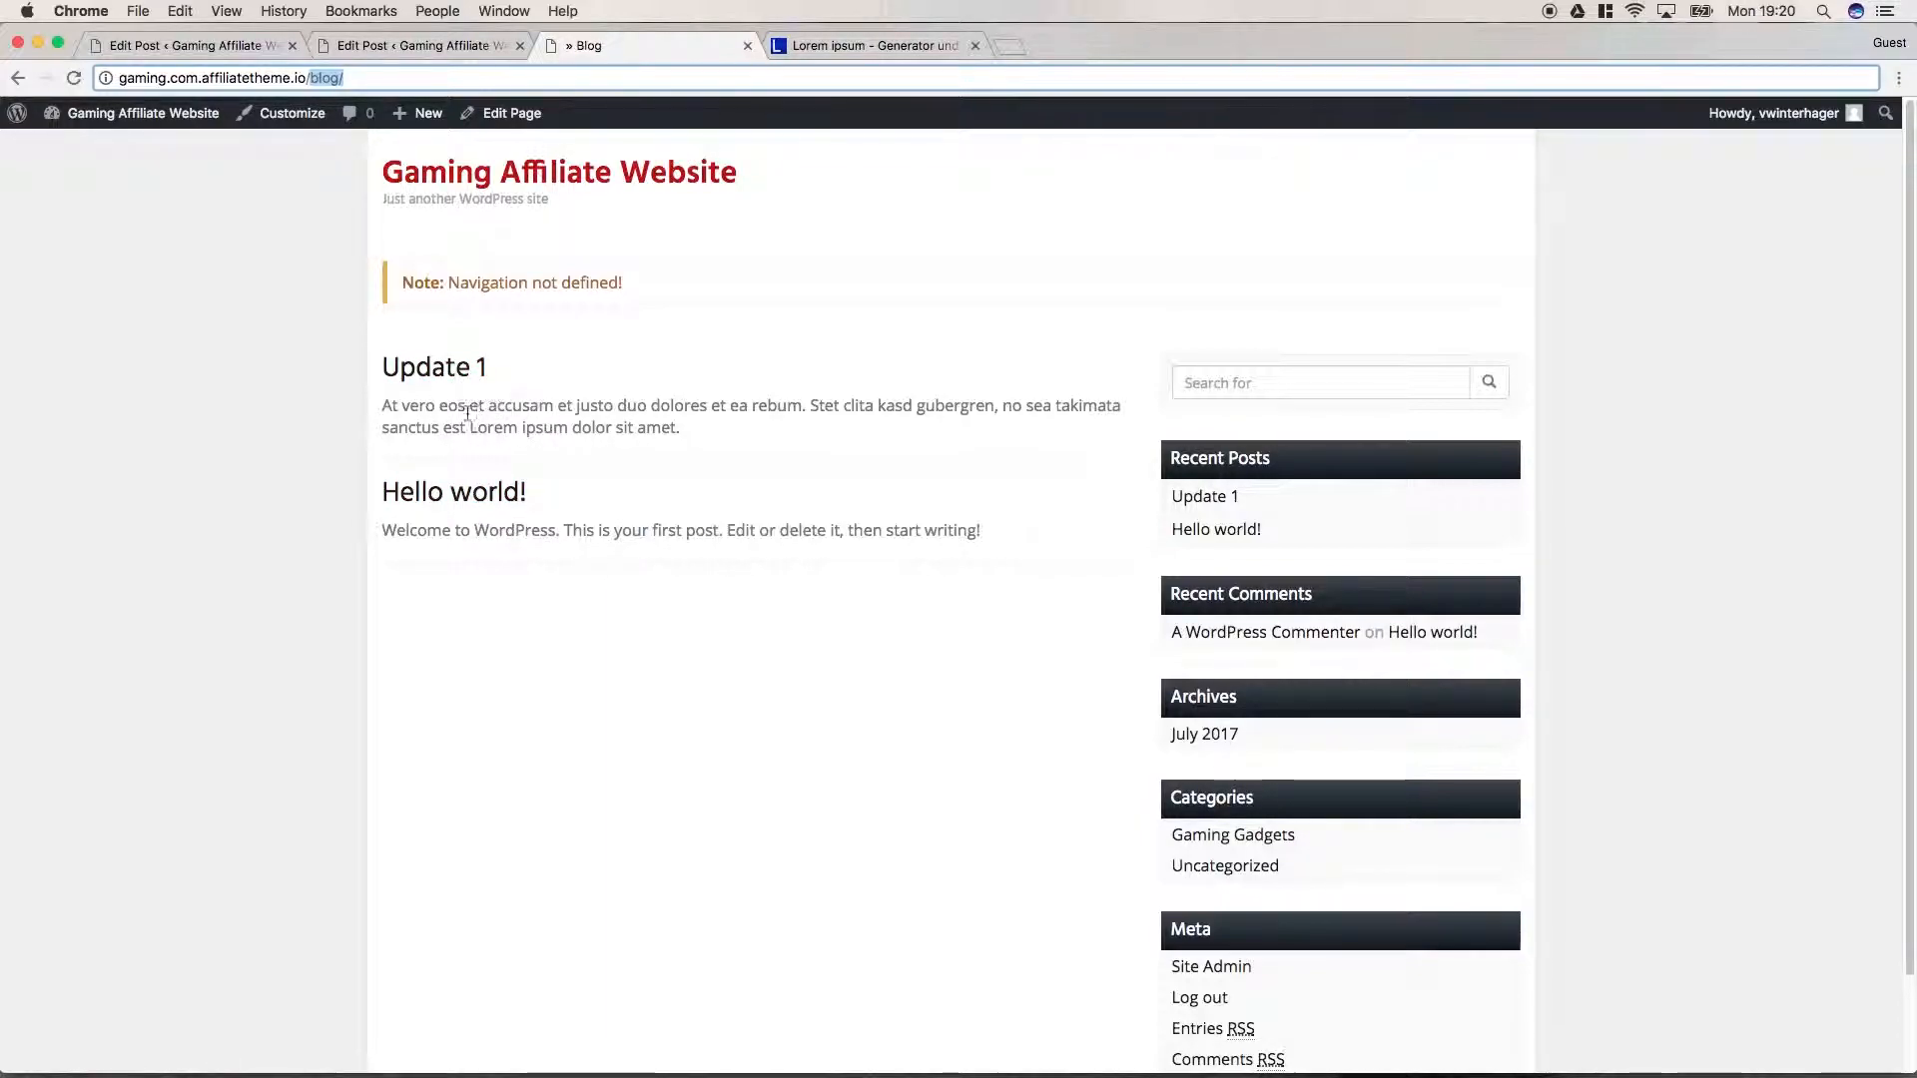
drag(384, 408, 685, 427)
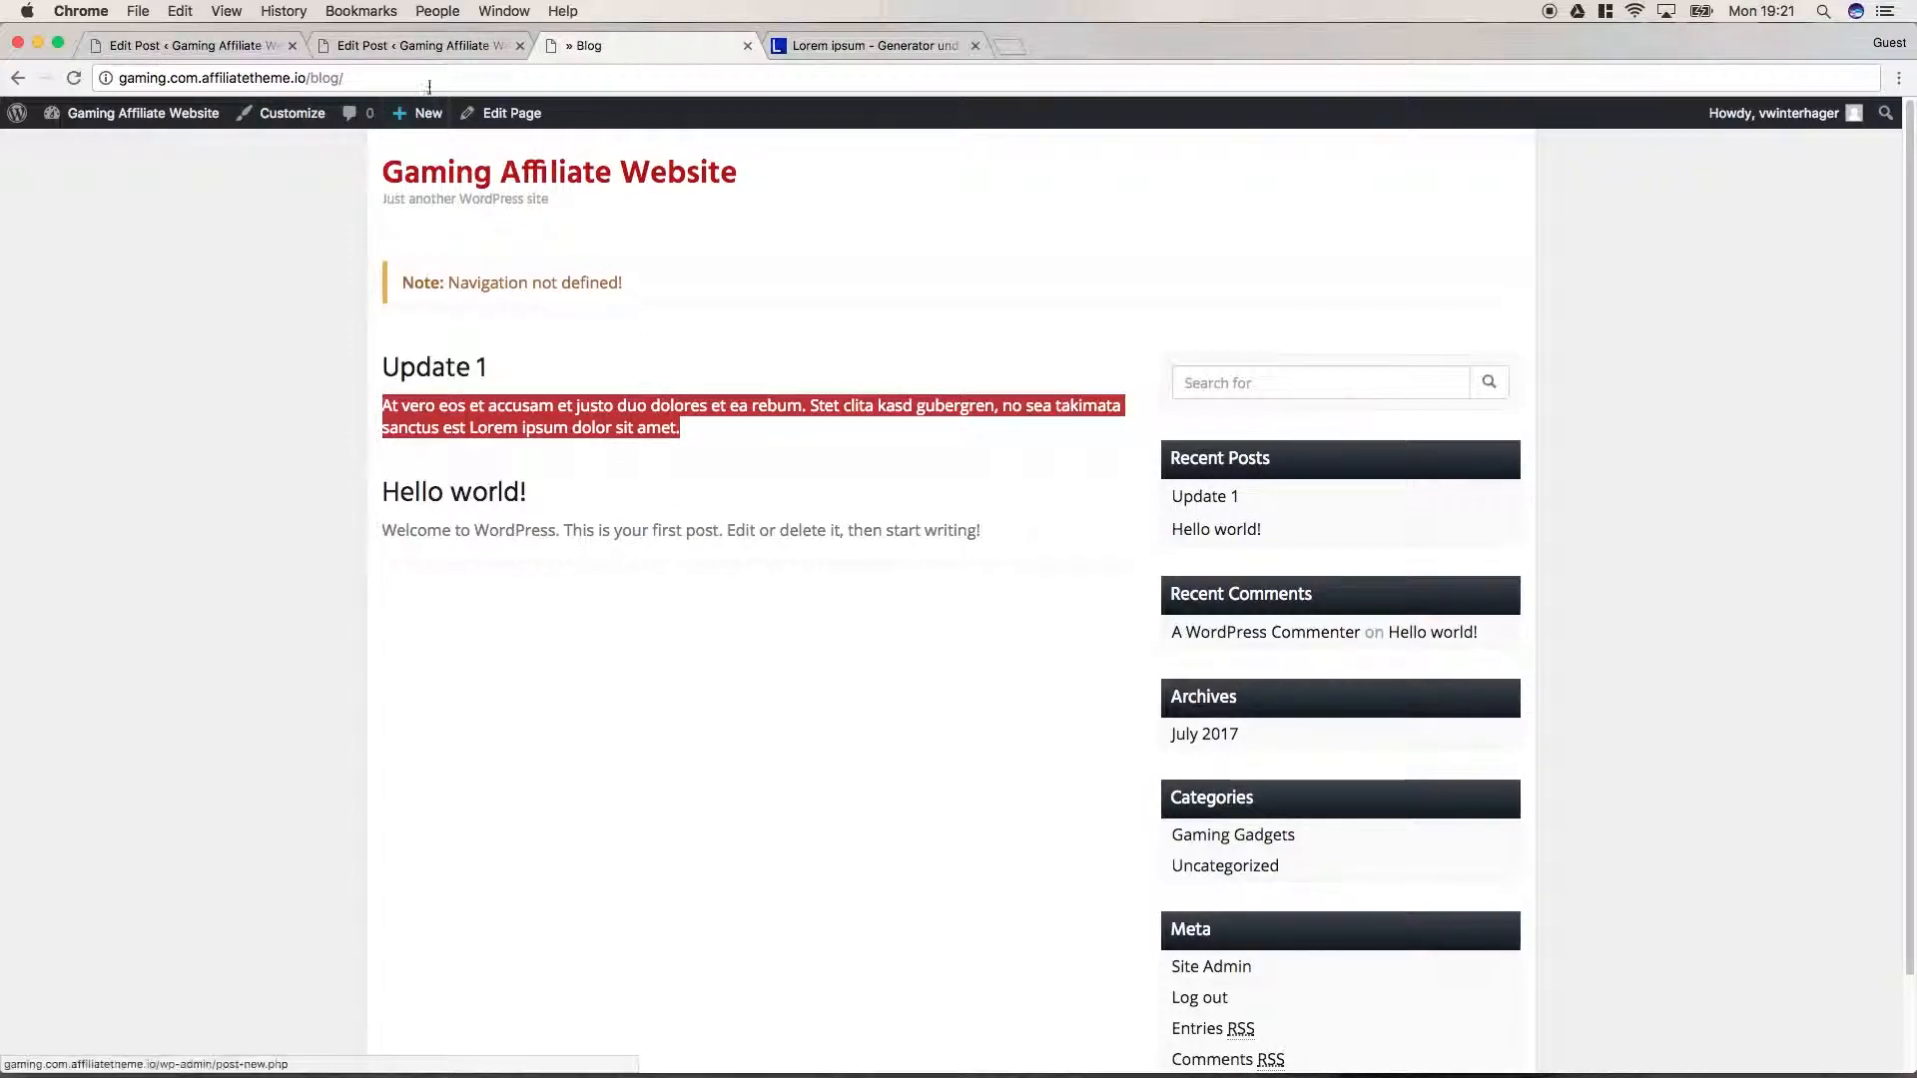
Step: Return to editing the Update 1 post and set placeholder-image10.jpg from the media library as its featured image
click(420, 48)
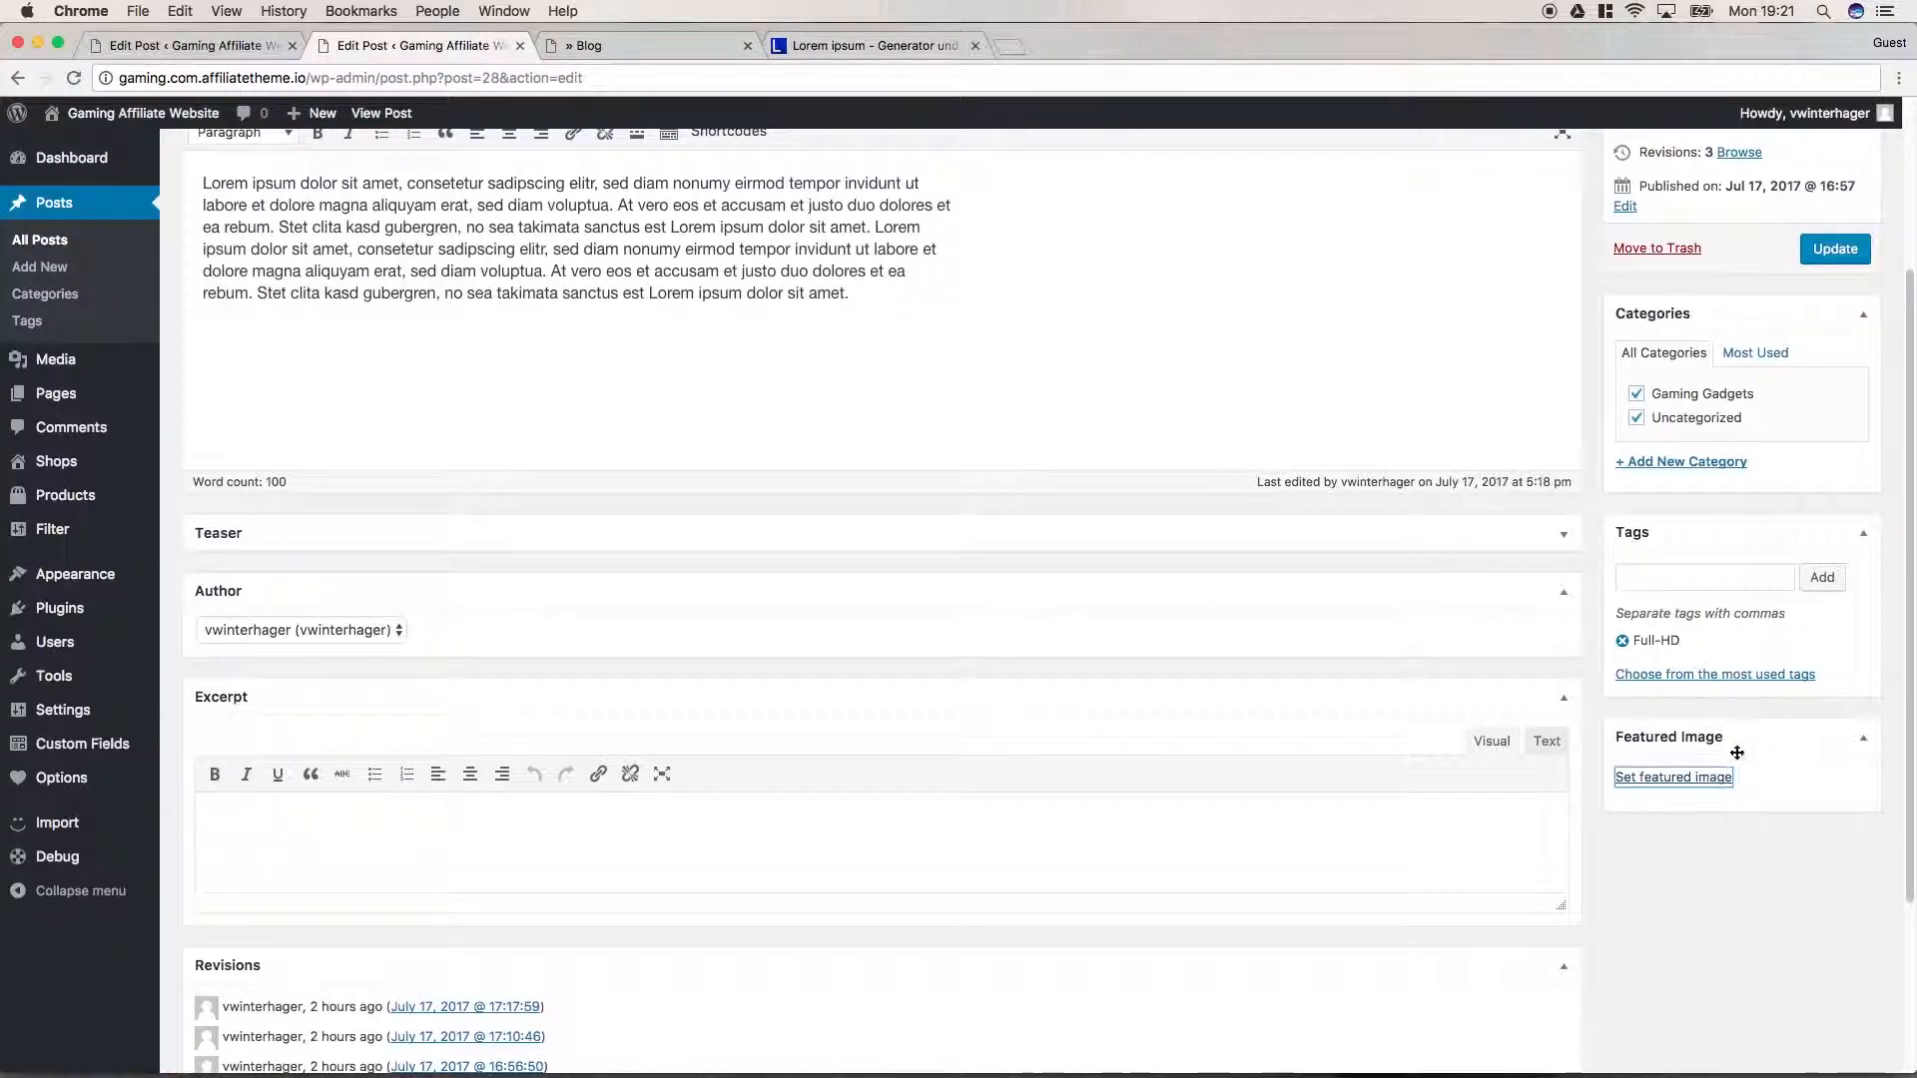
click(1675, 779)
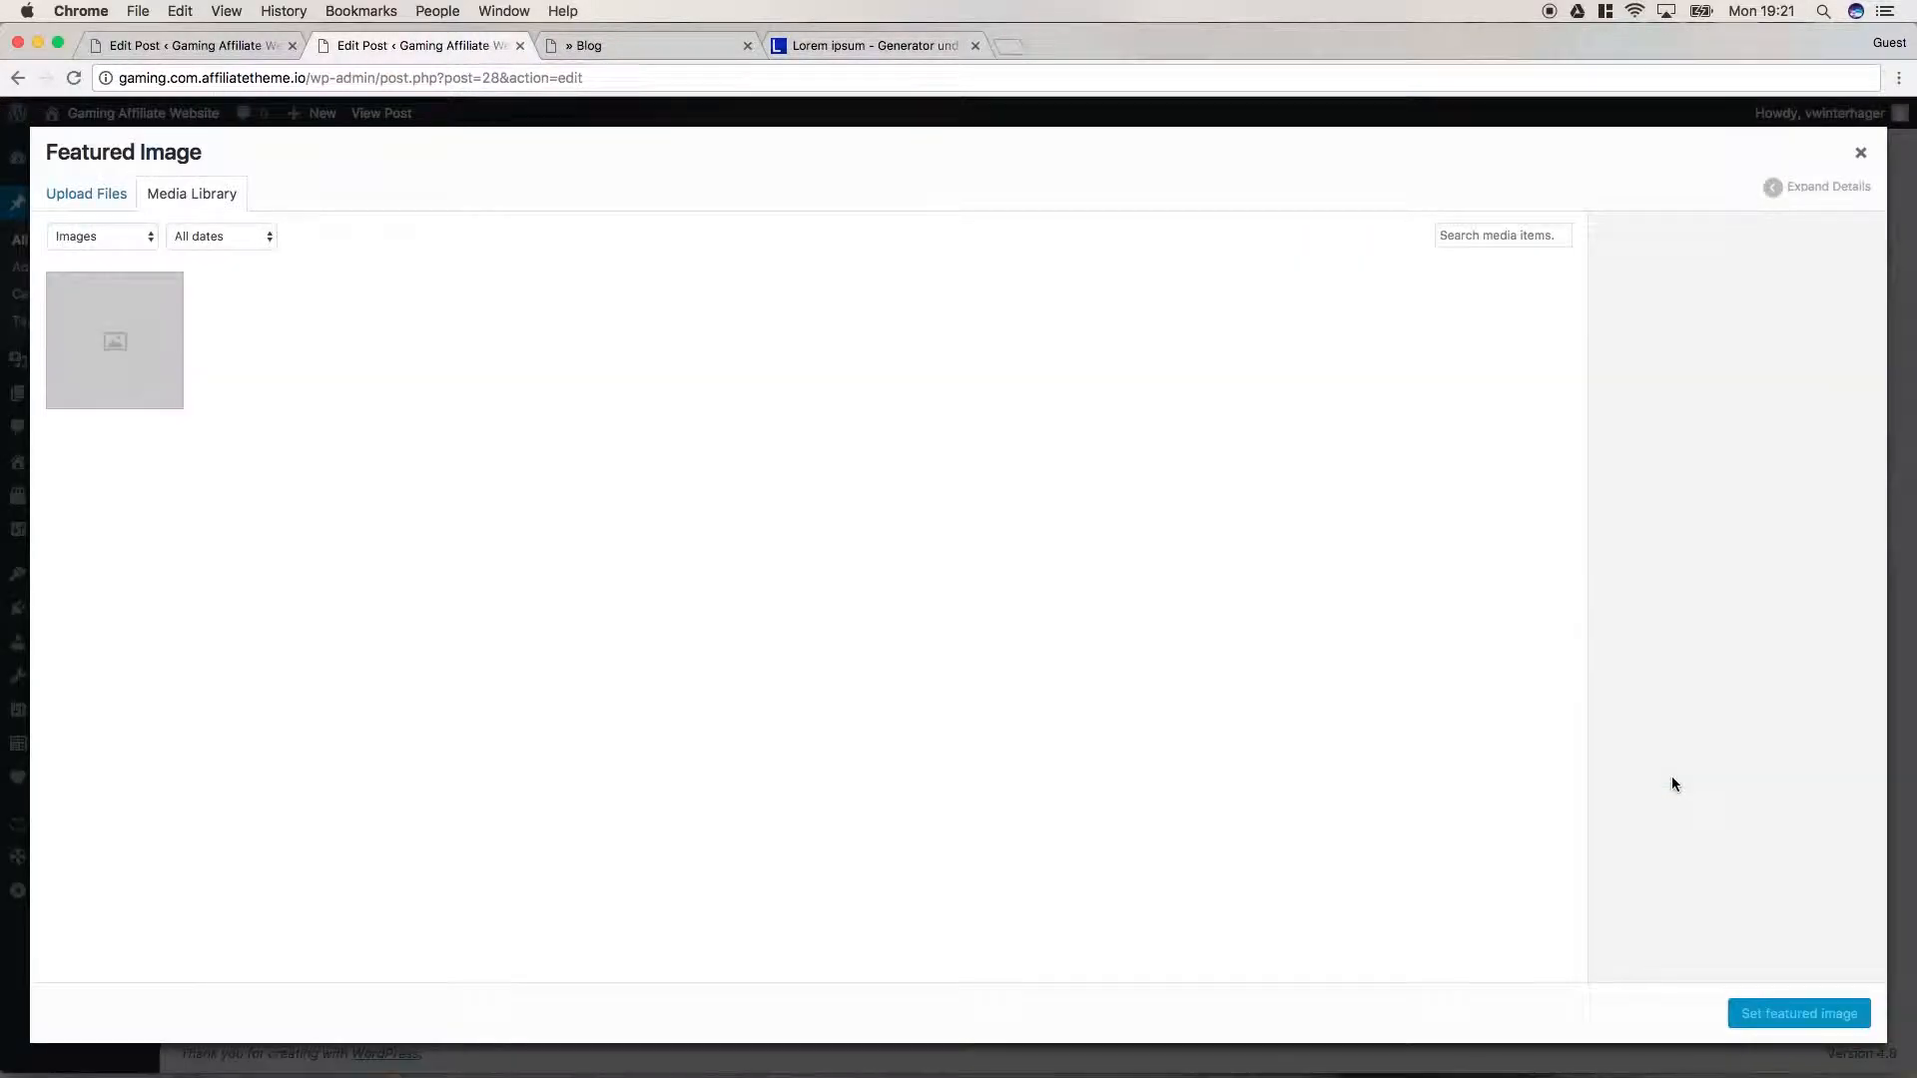
click(122, 345)
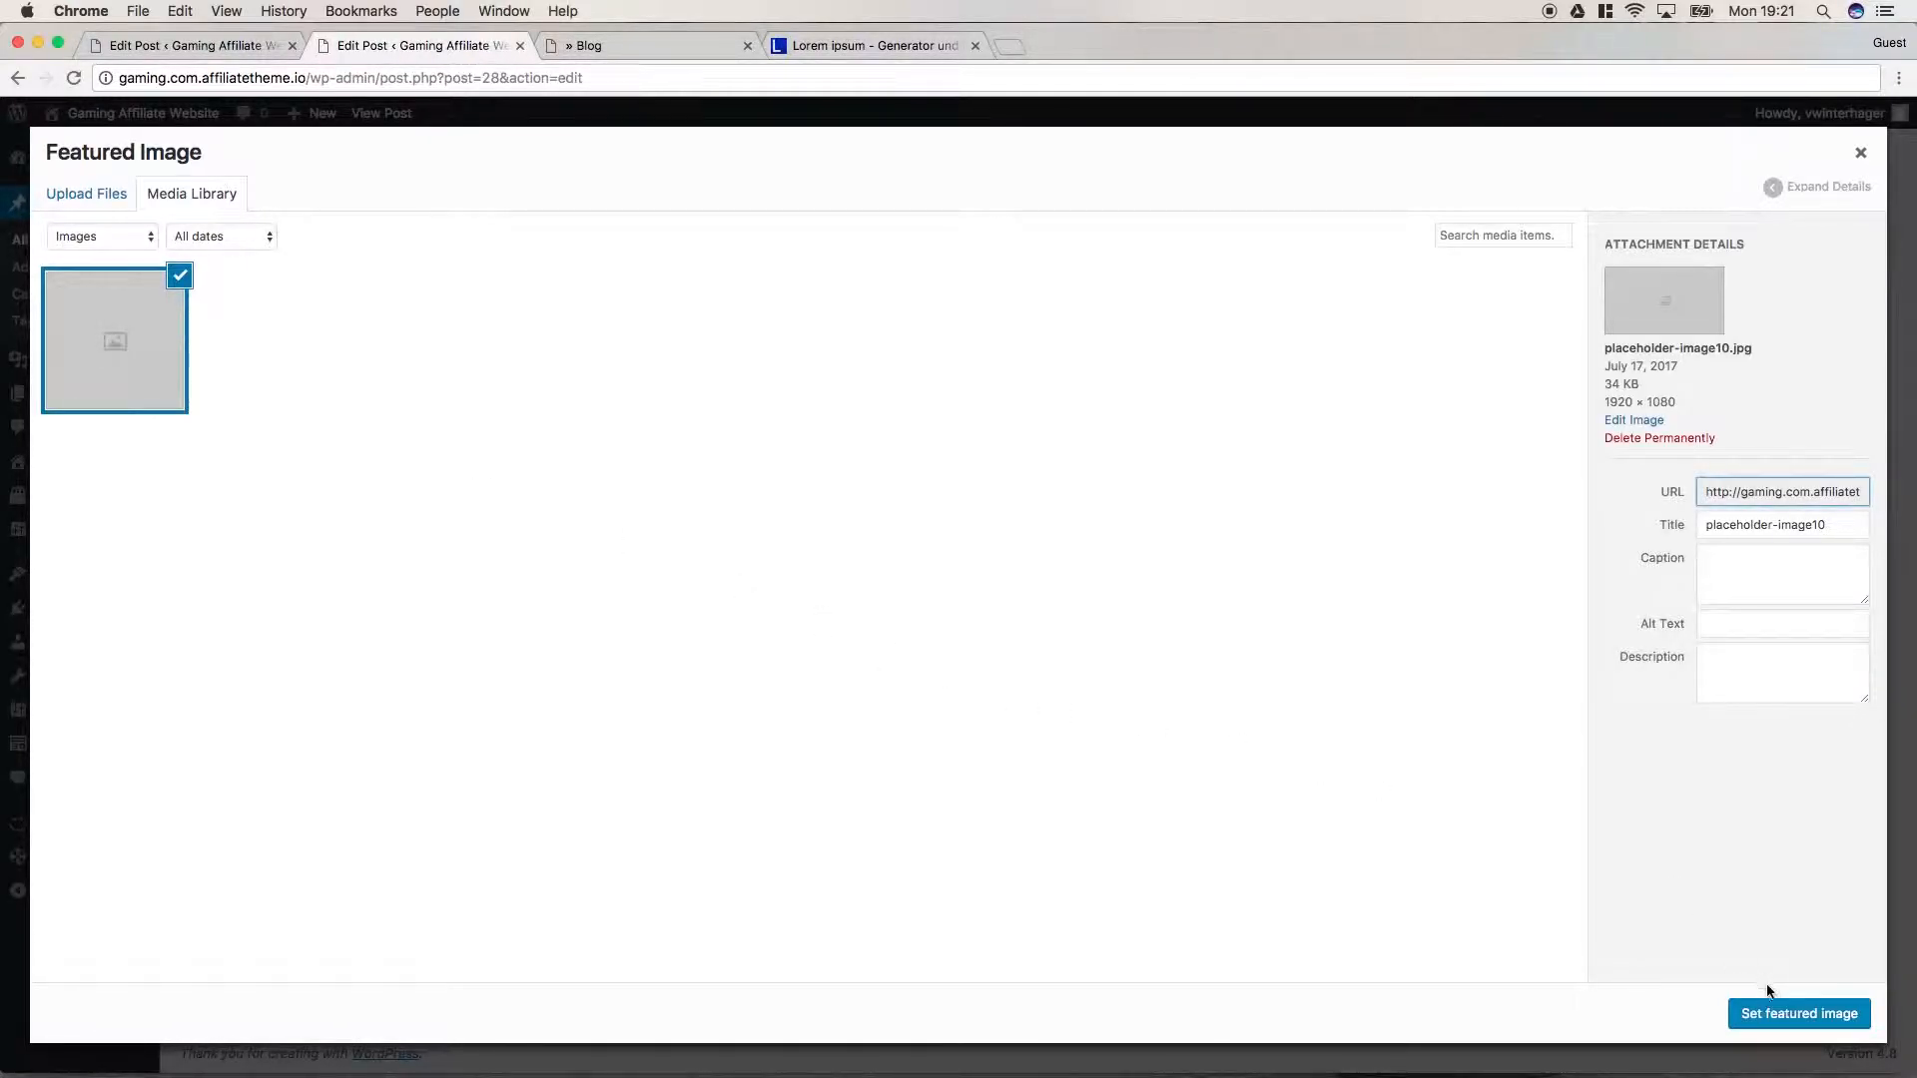
click(1773, 1016)
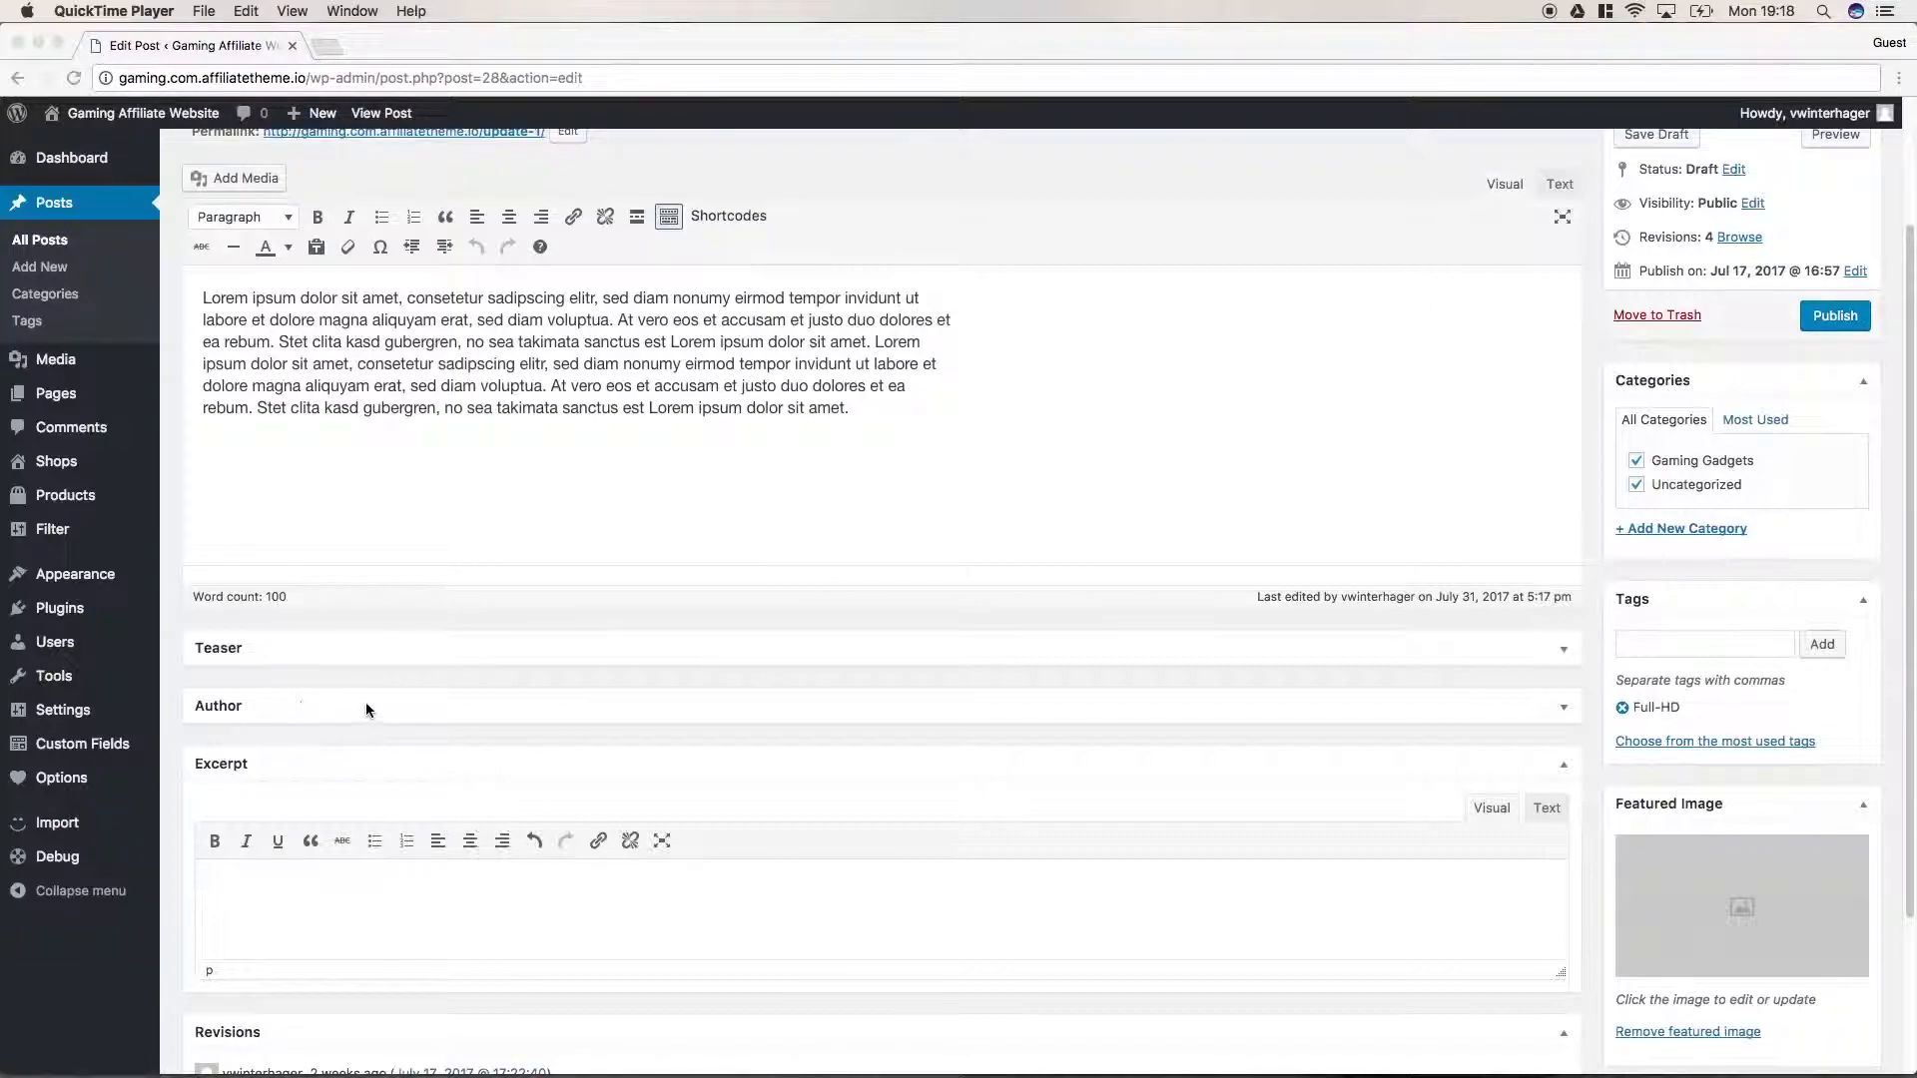
Step: Expand the post's Author section and check which authors can be chosen
click(1563, 709)
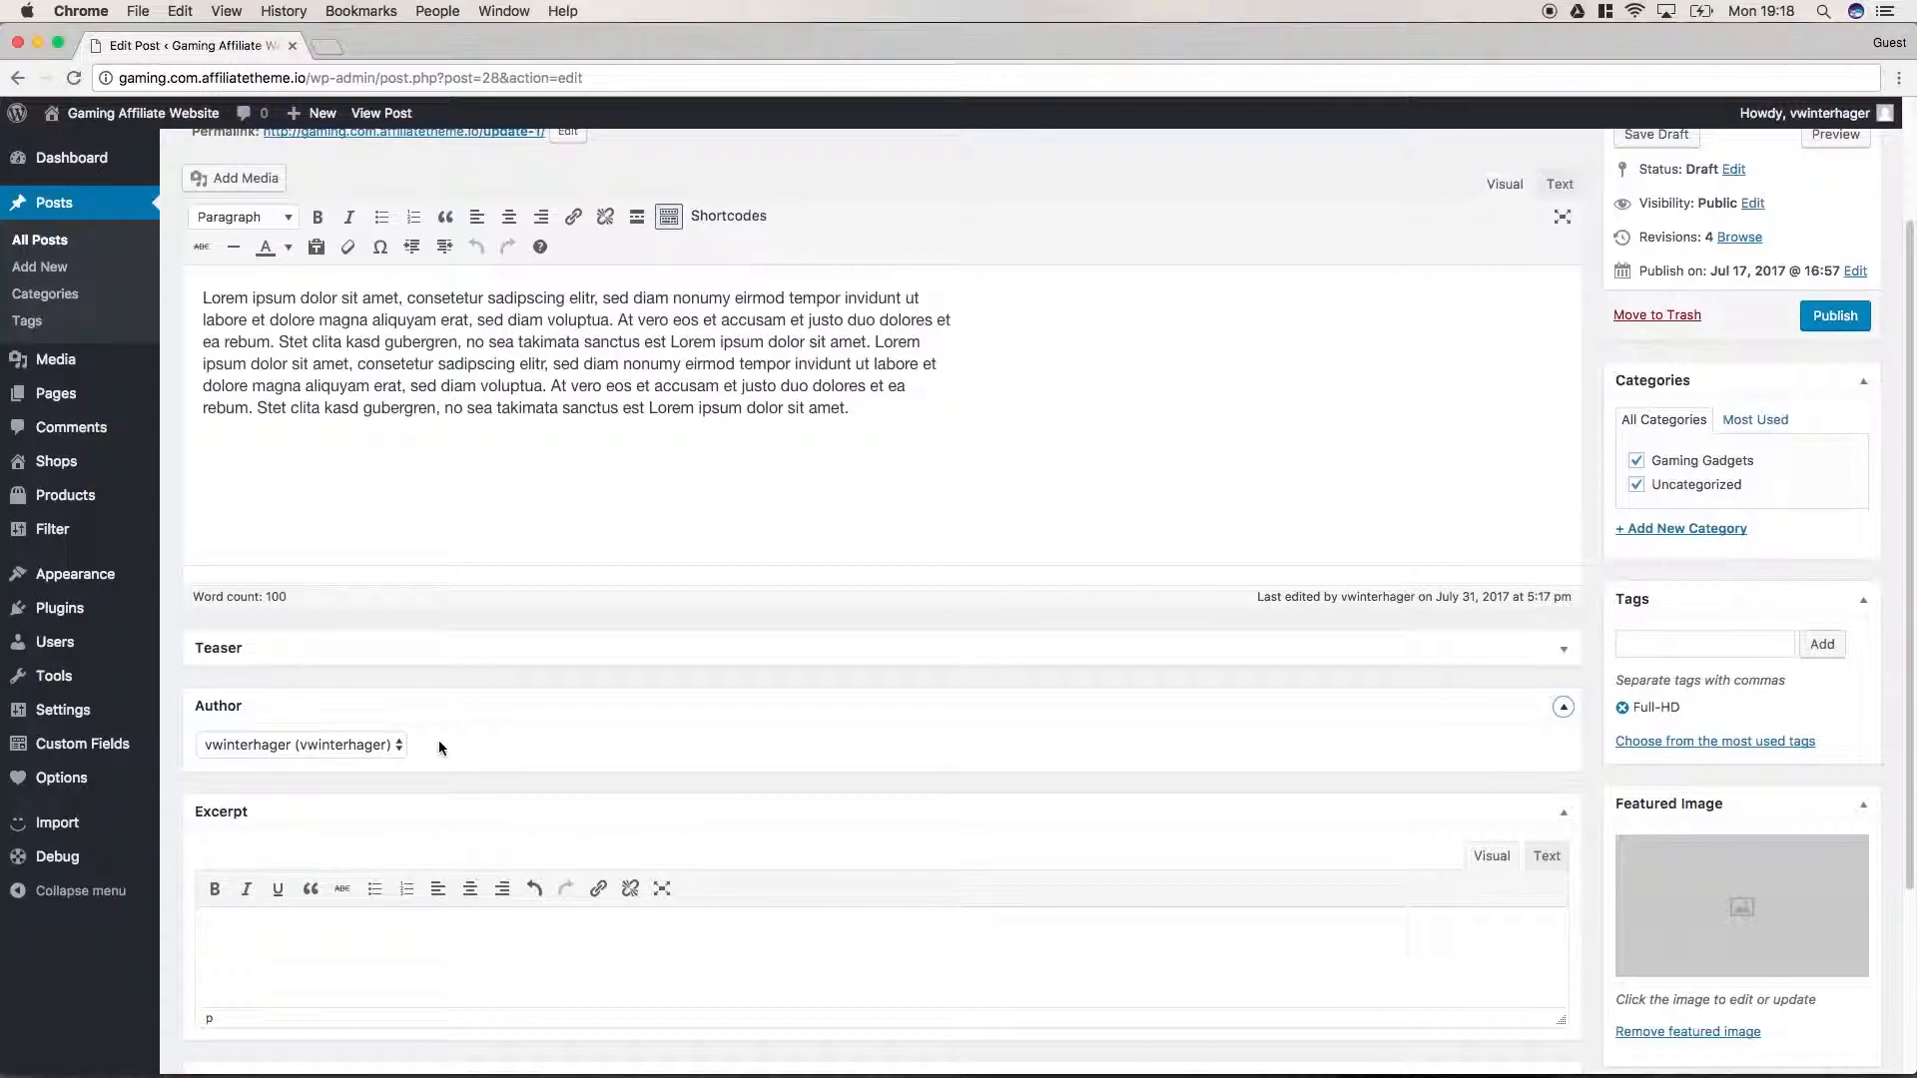
click(397, 745)
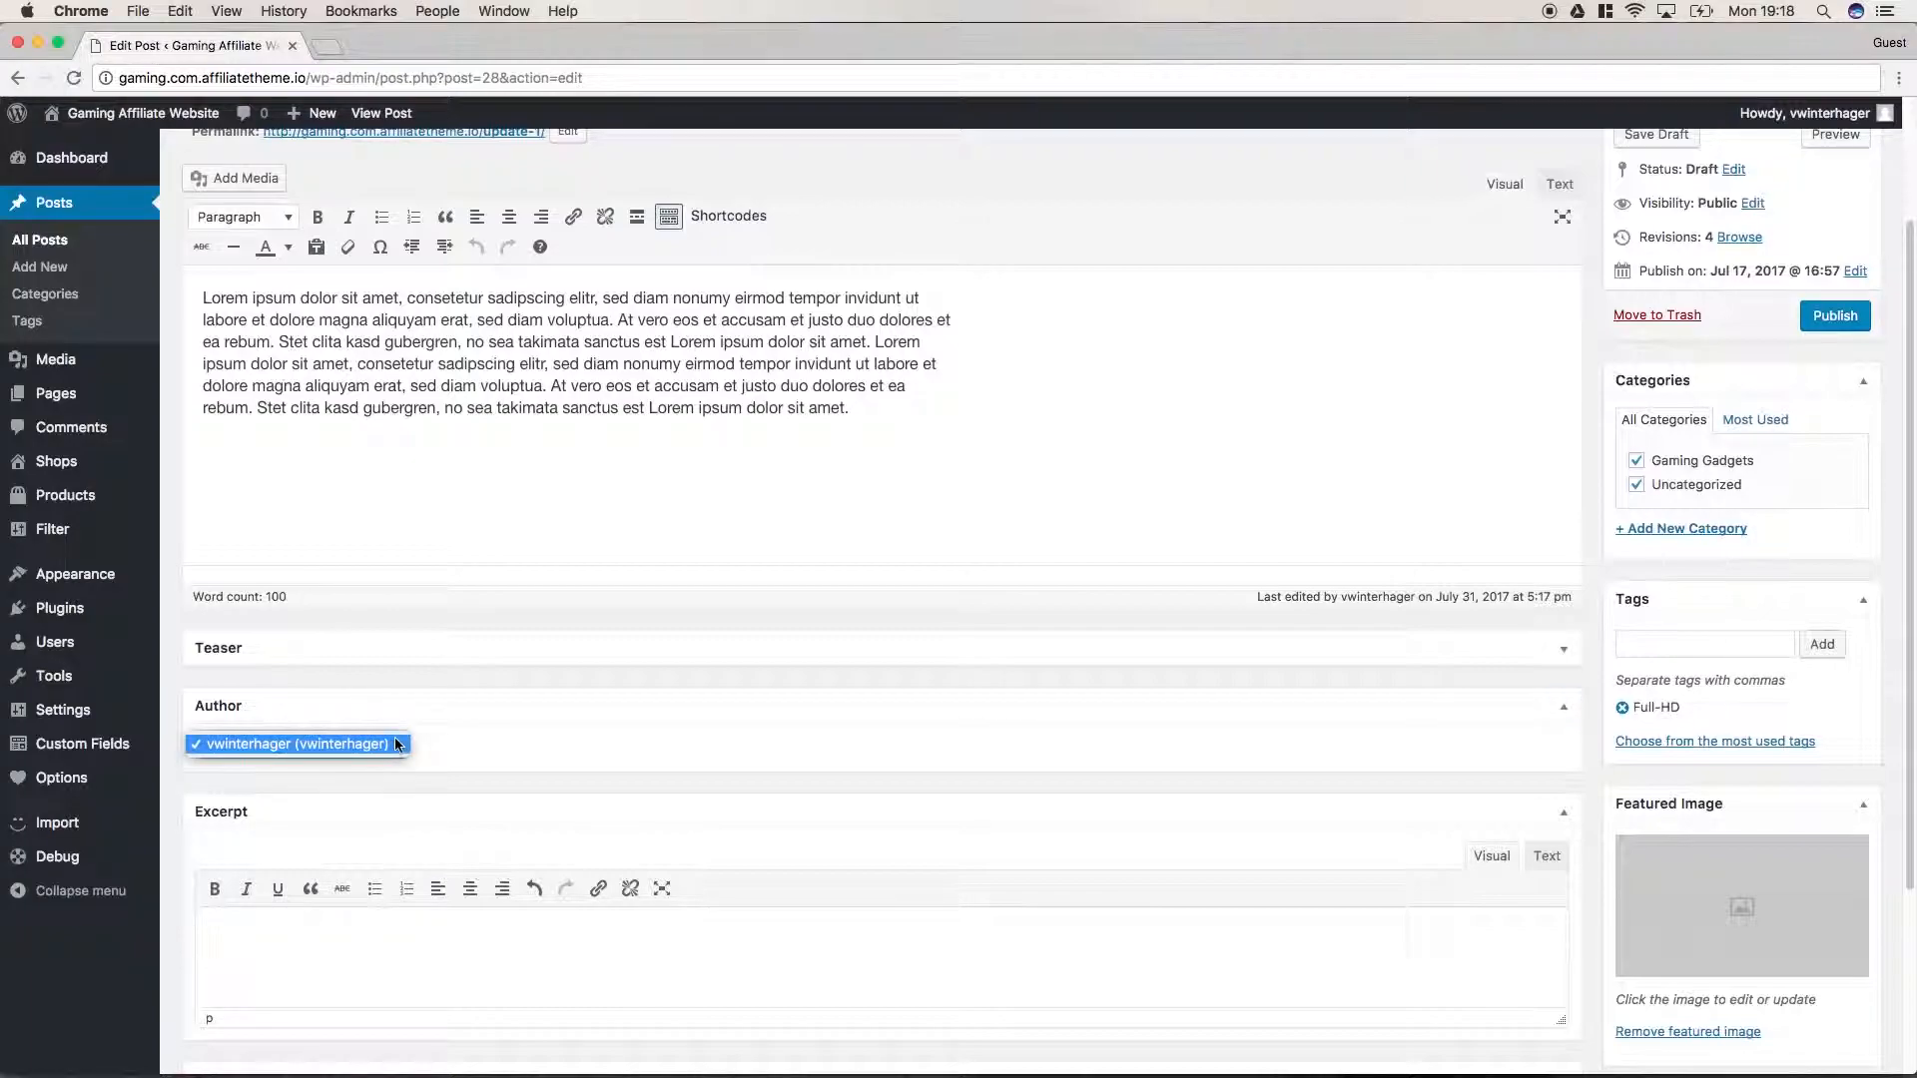
click(447, 741)
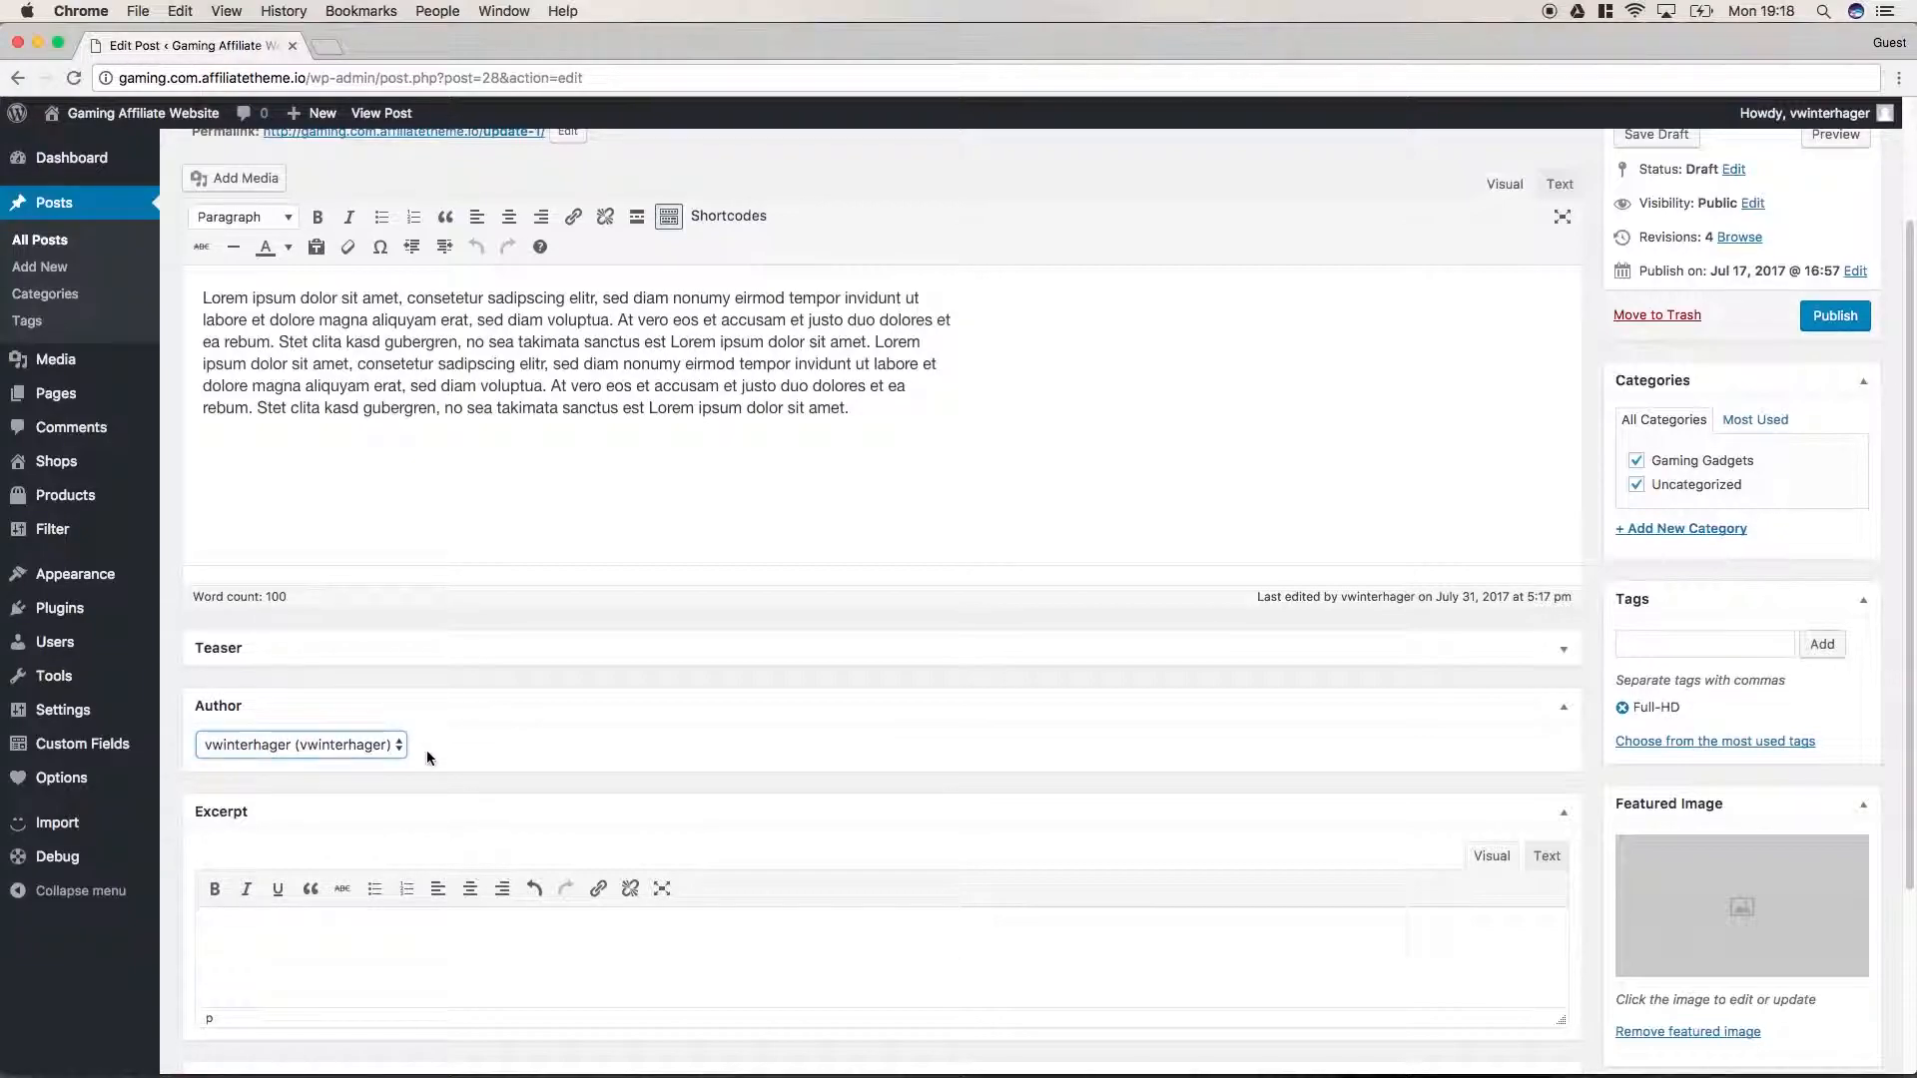
Step: Set the post's publication date to August 15, 2017 and schedule the post
scroll(429, 741, up, 3)
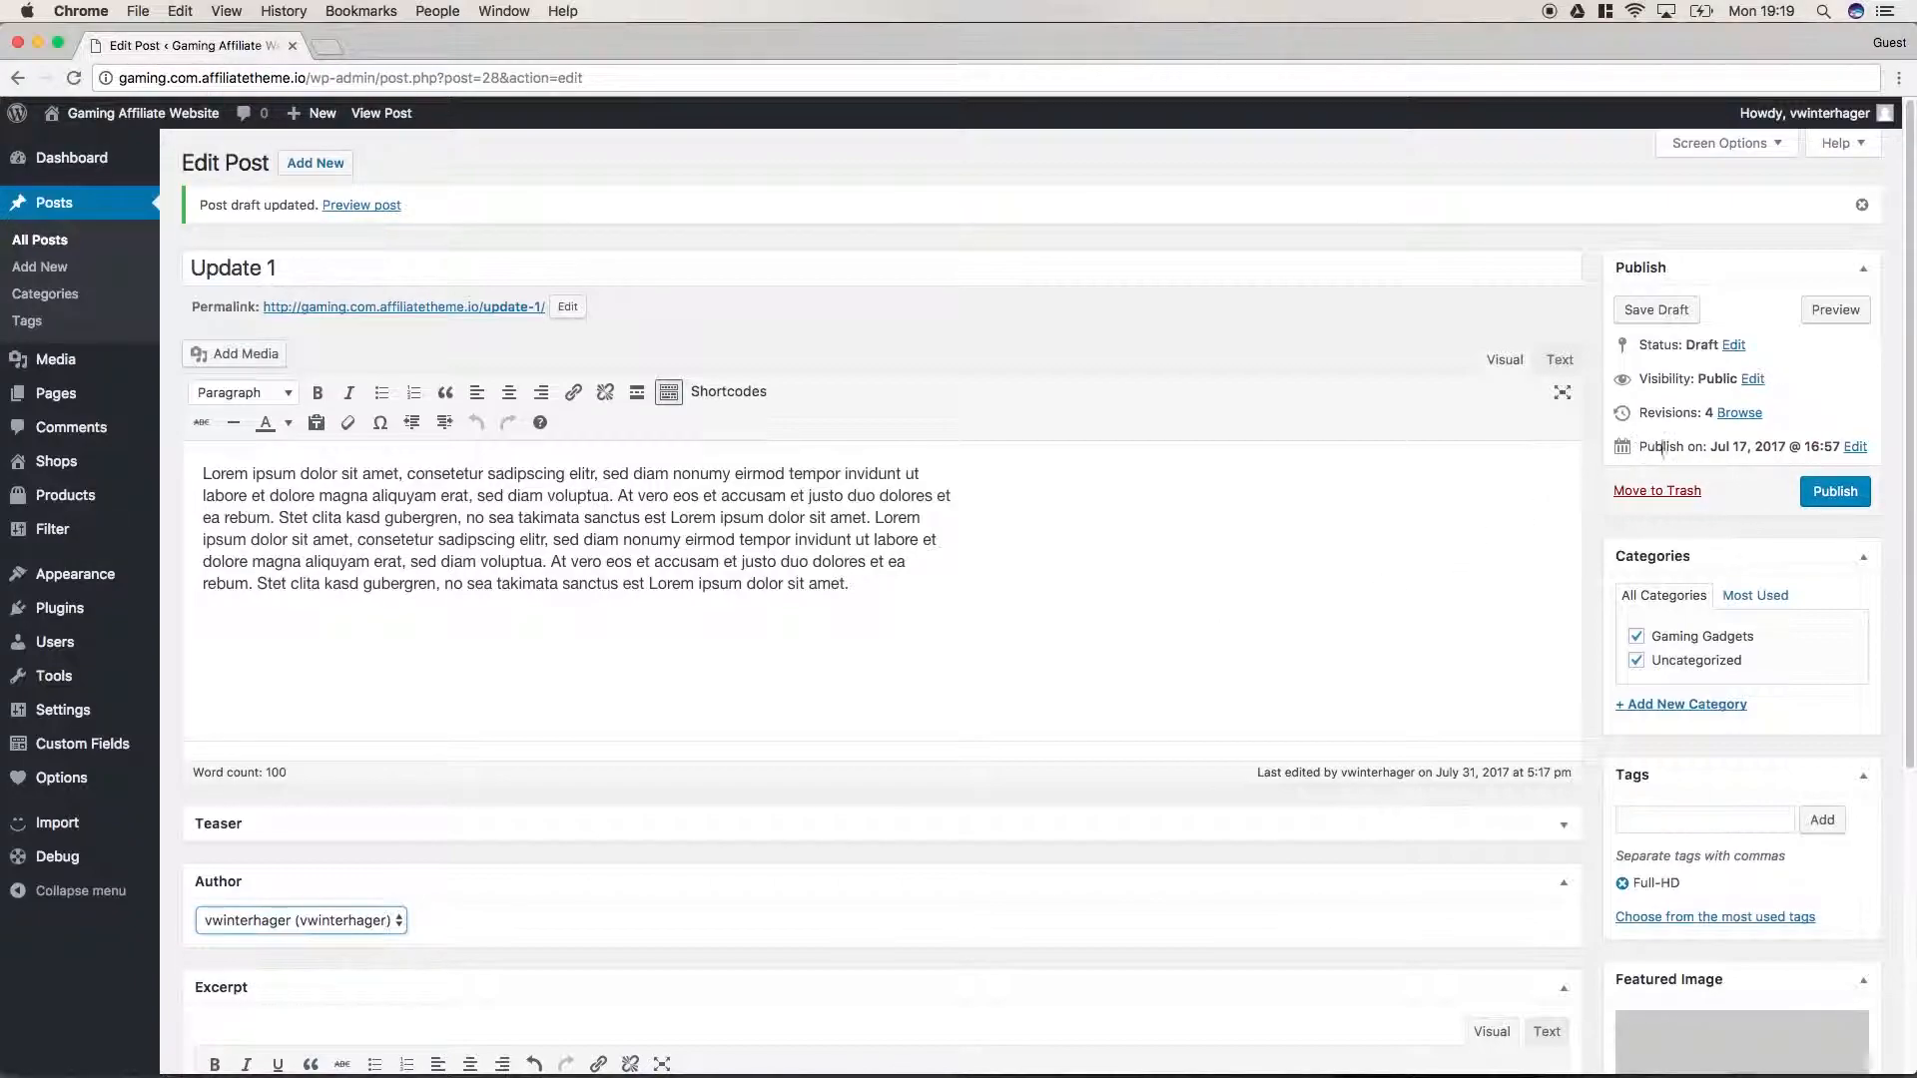
click(1854, 446)
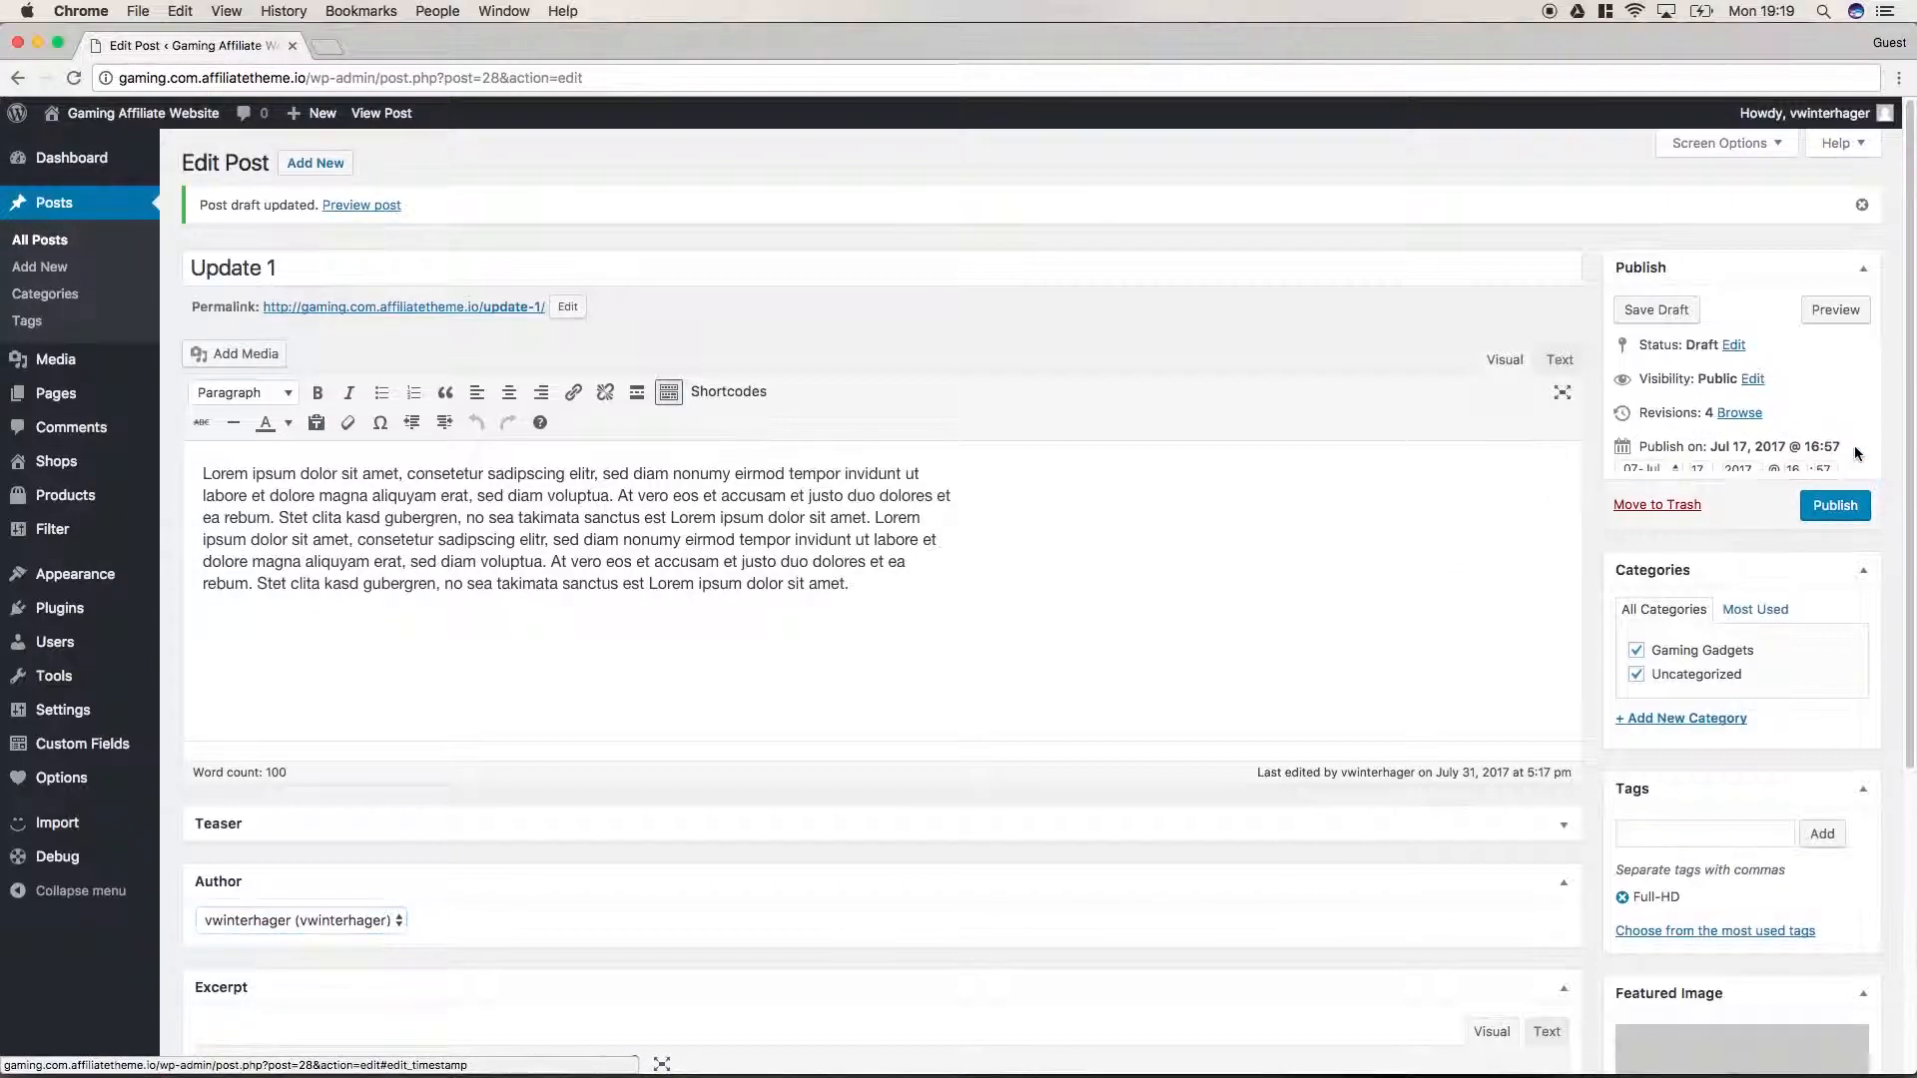
click(1676, 478)
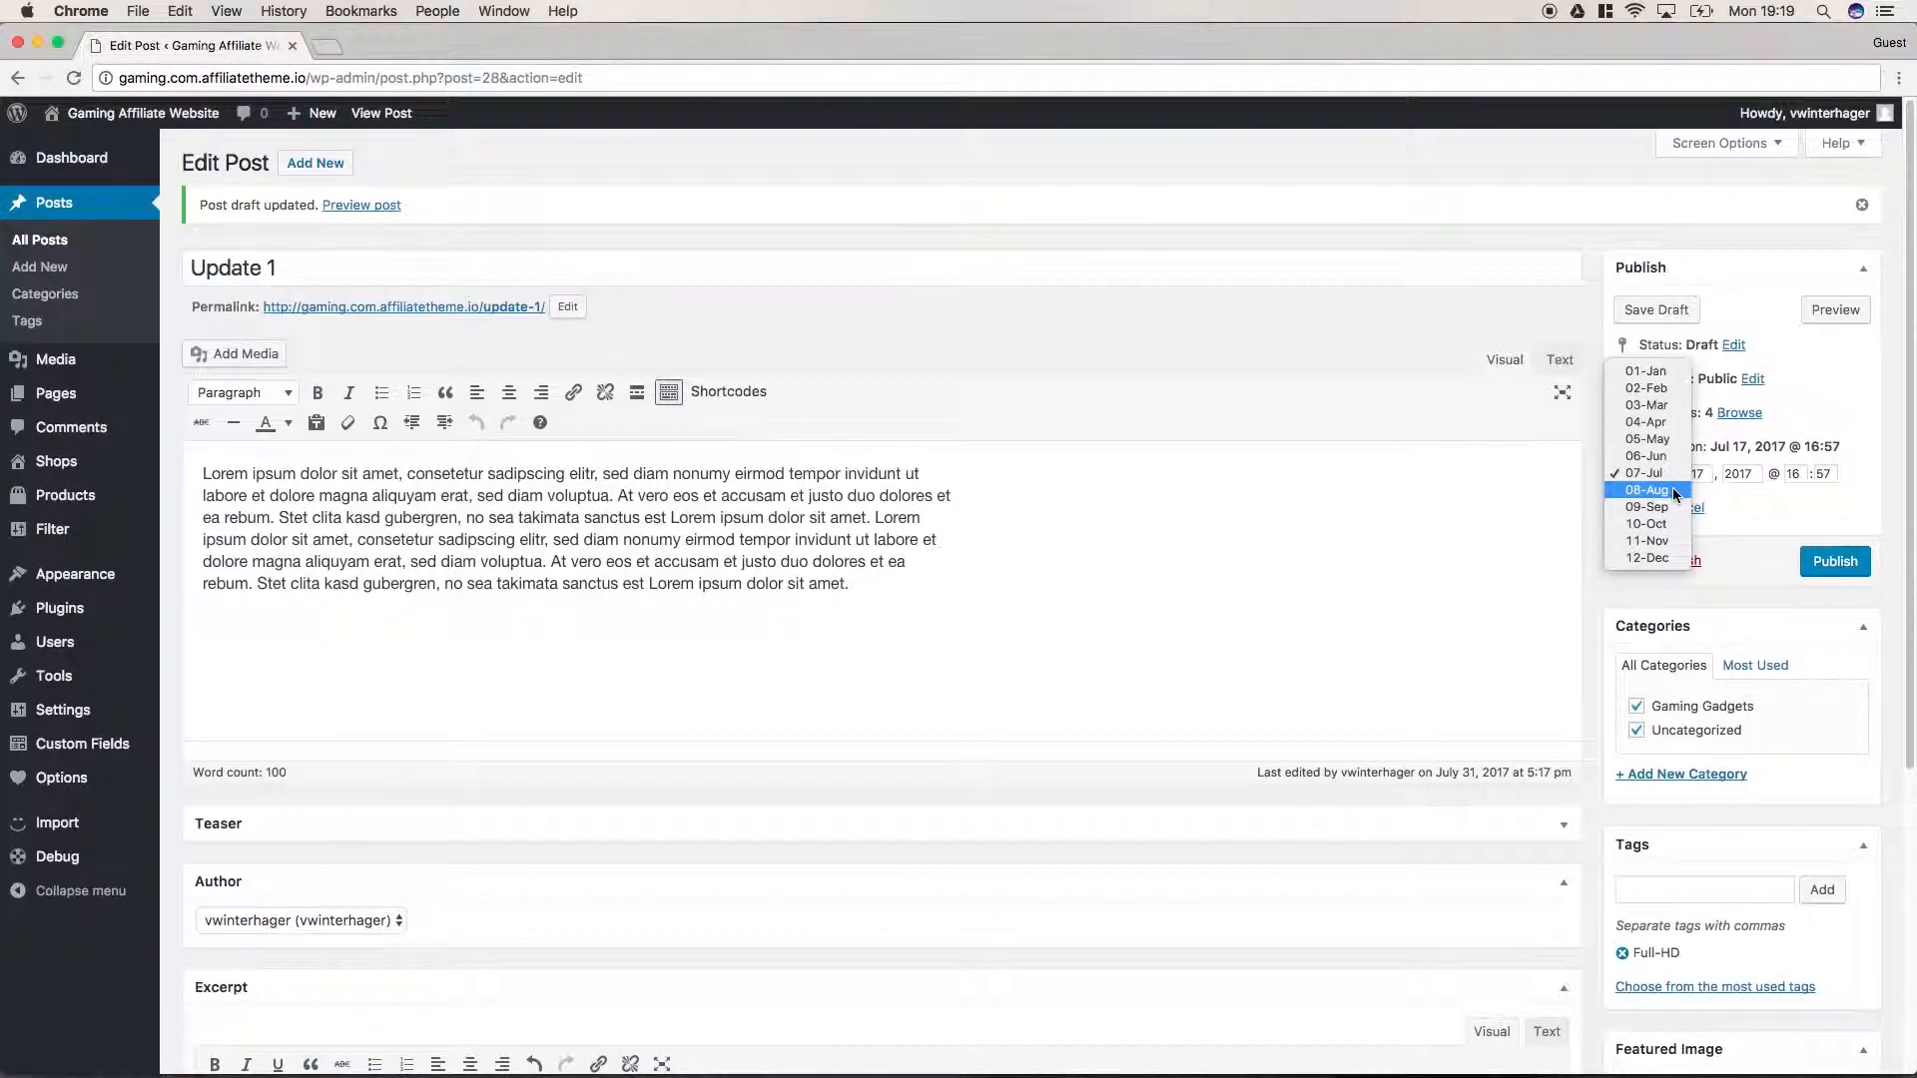
click(1676, 492)
click(1707, 475)
text(15)
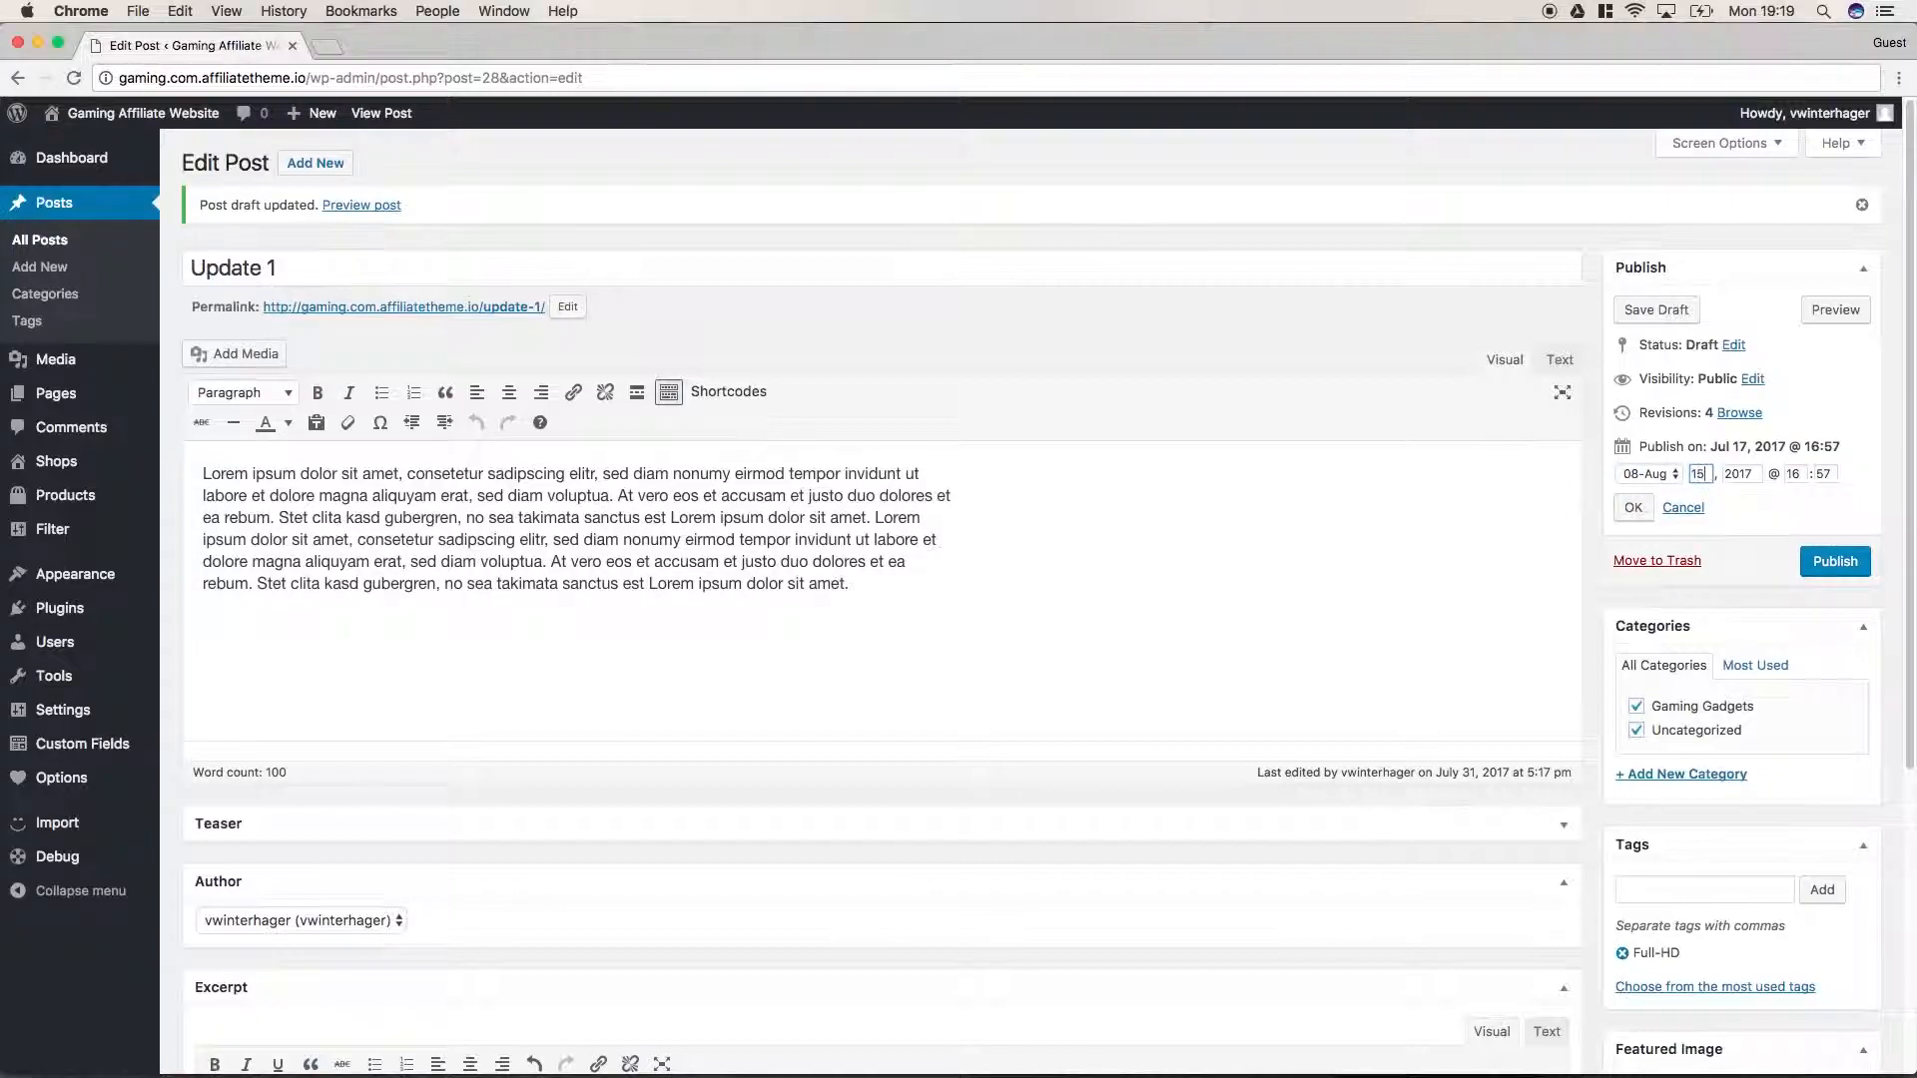
double_click(1794, 477)
click(1633, 507)
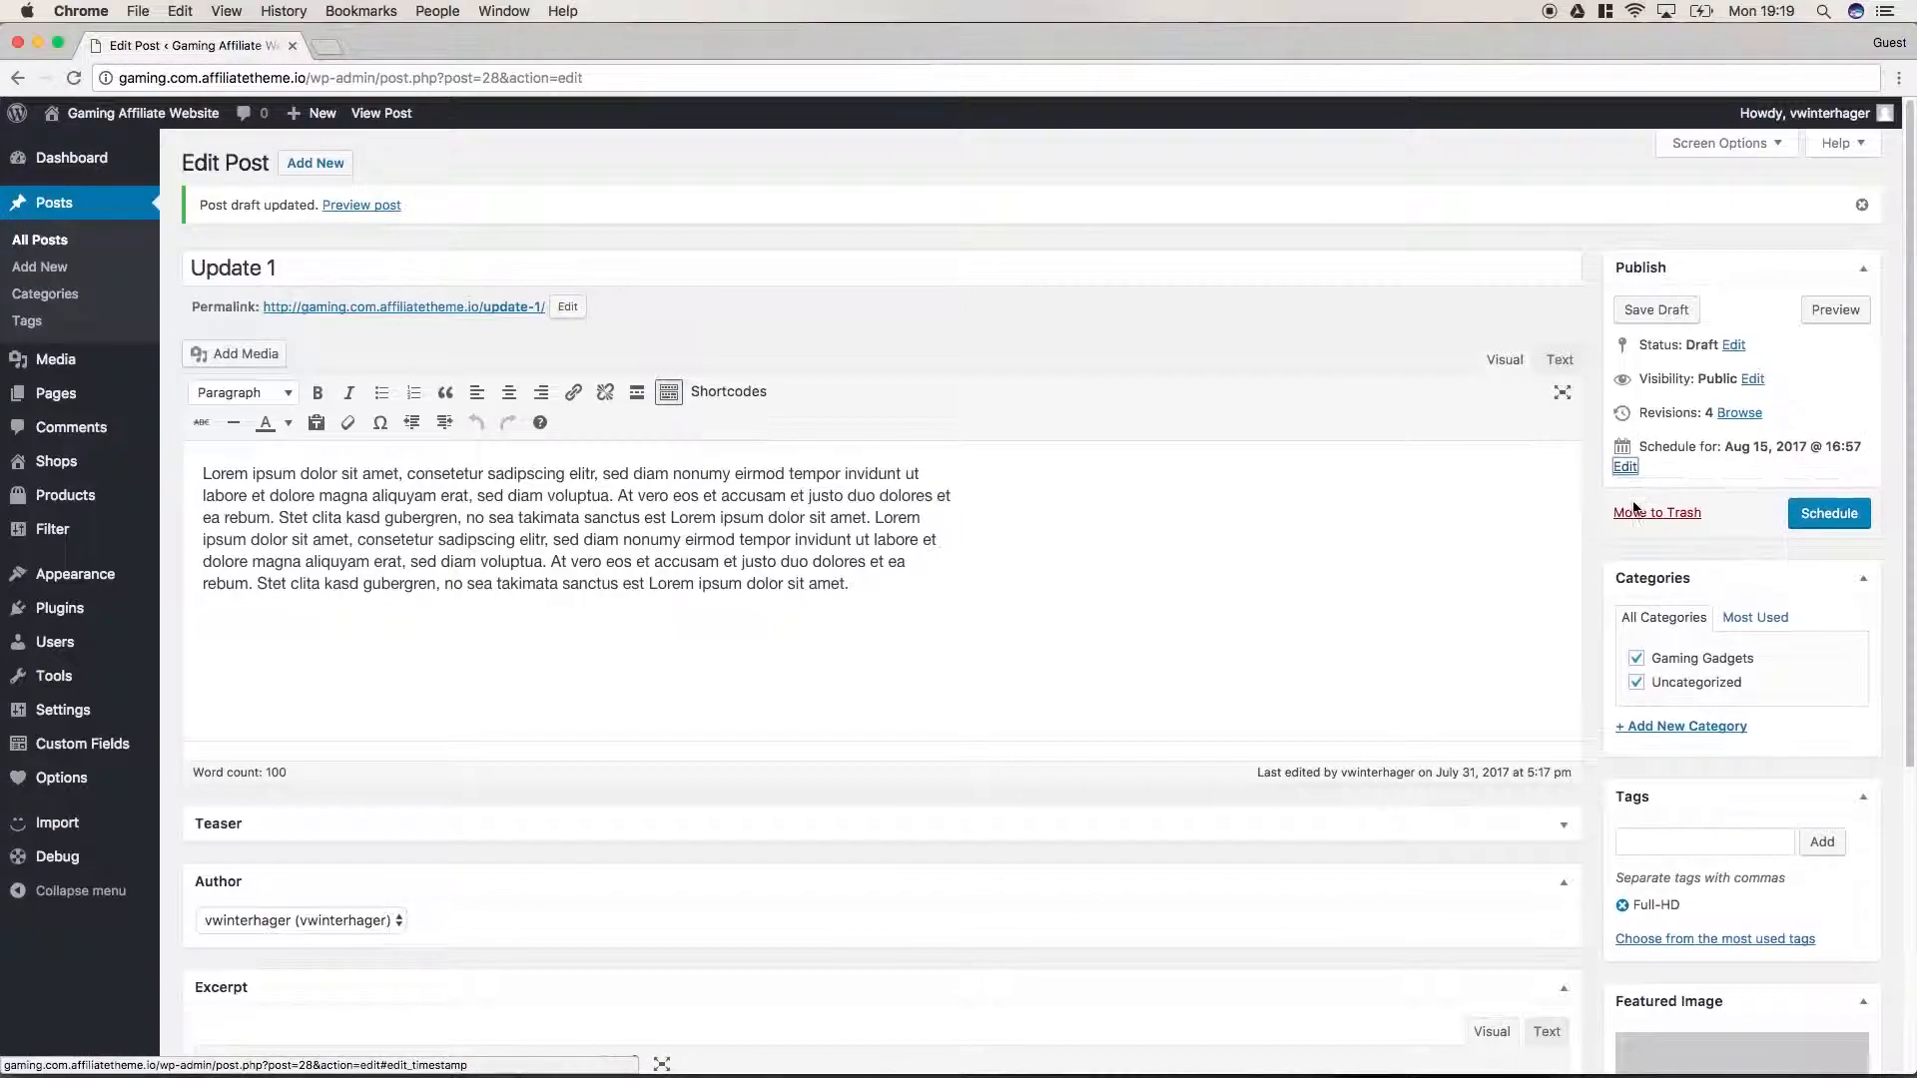
click(1834, 511)
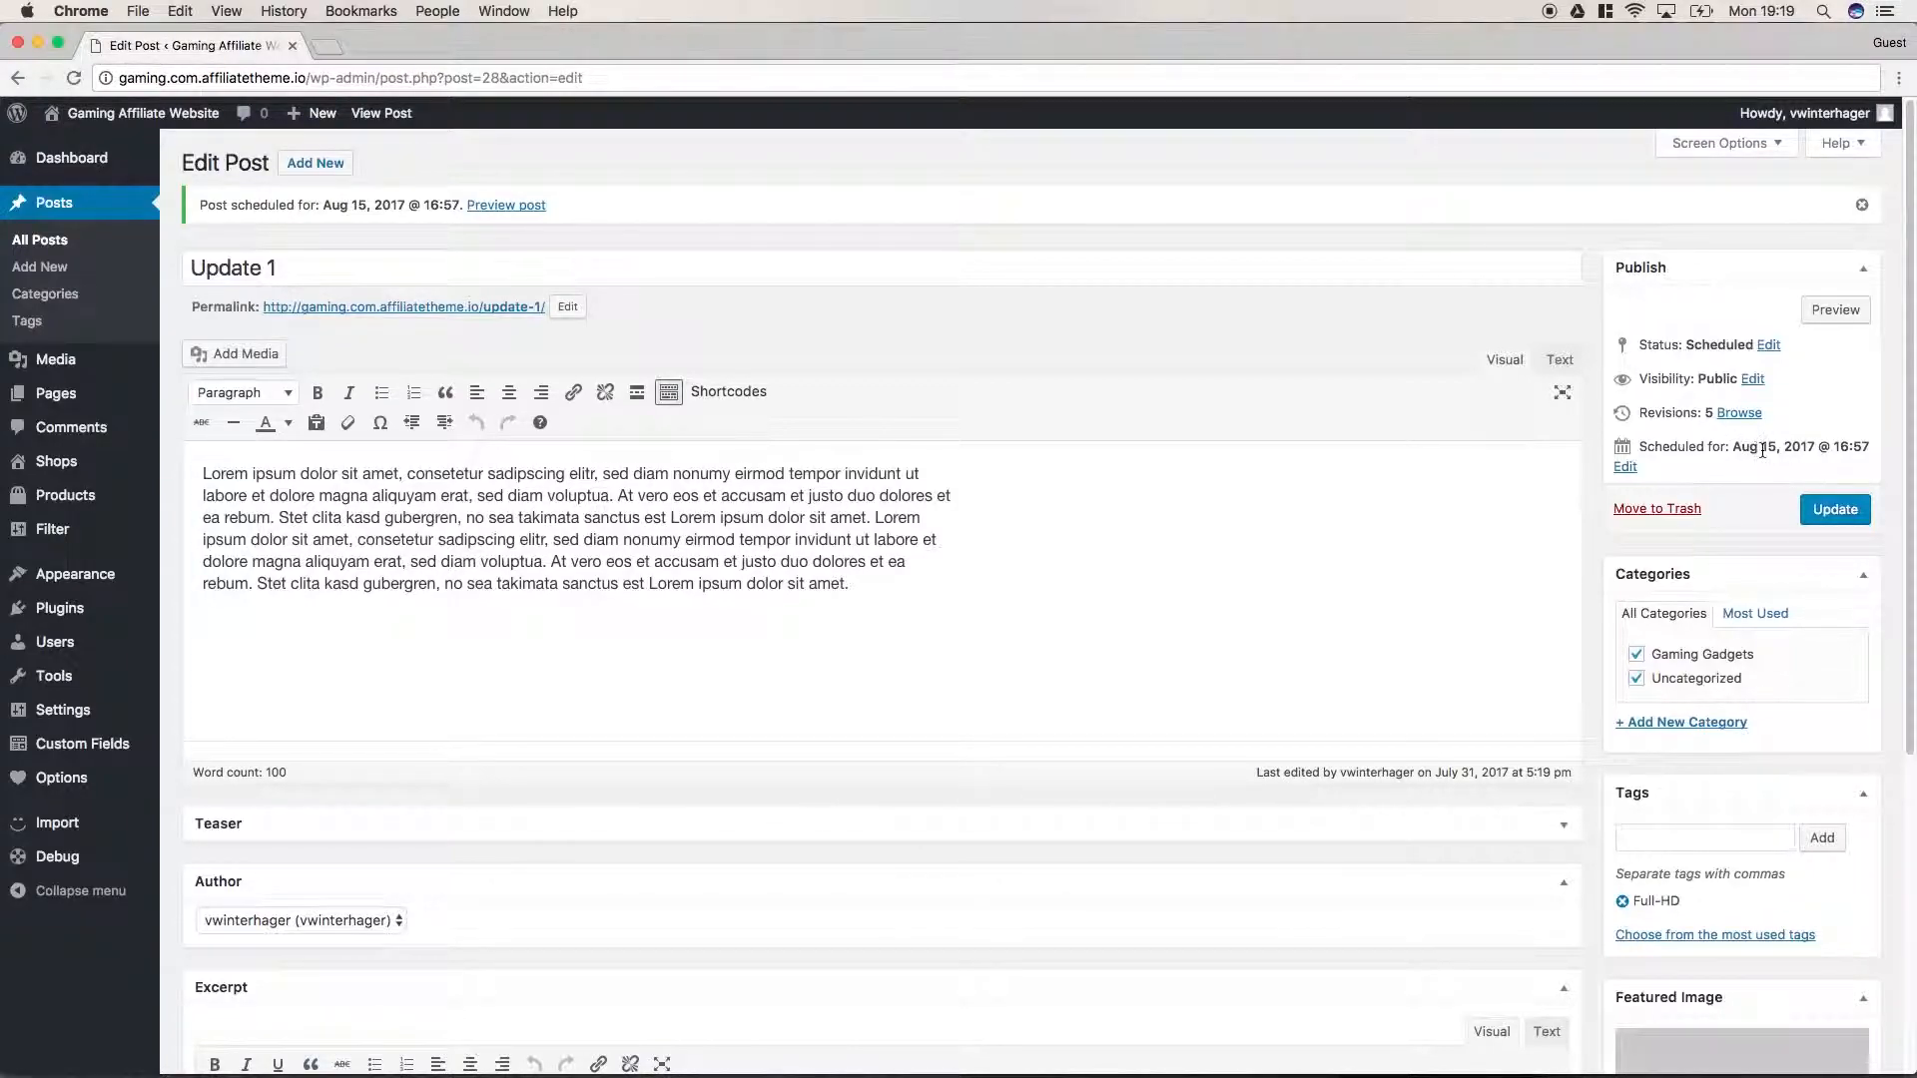
right_click(1845, 445)
click(1852, 447)
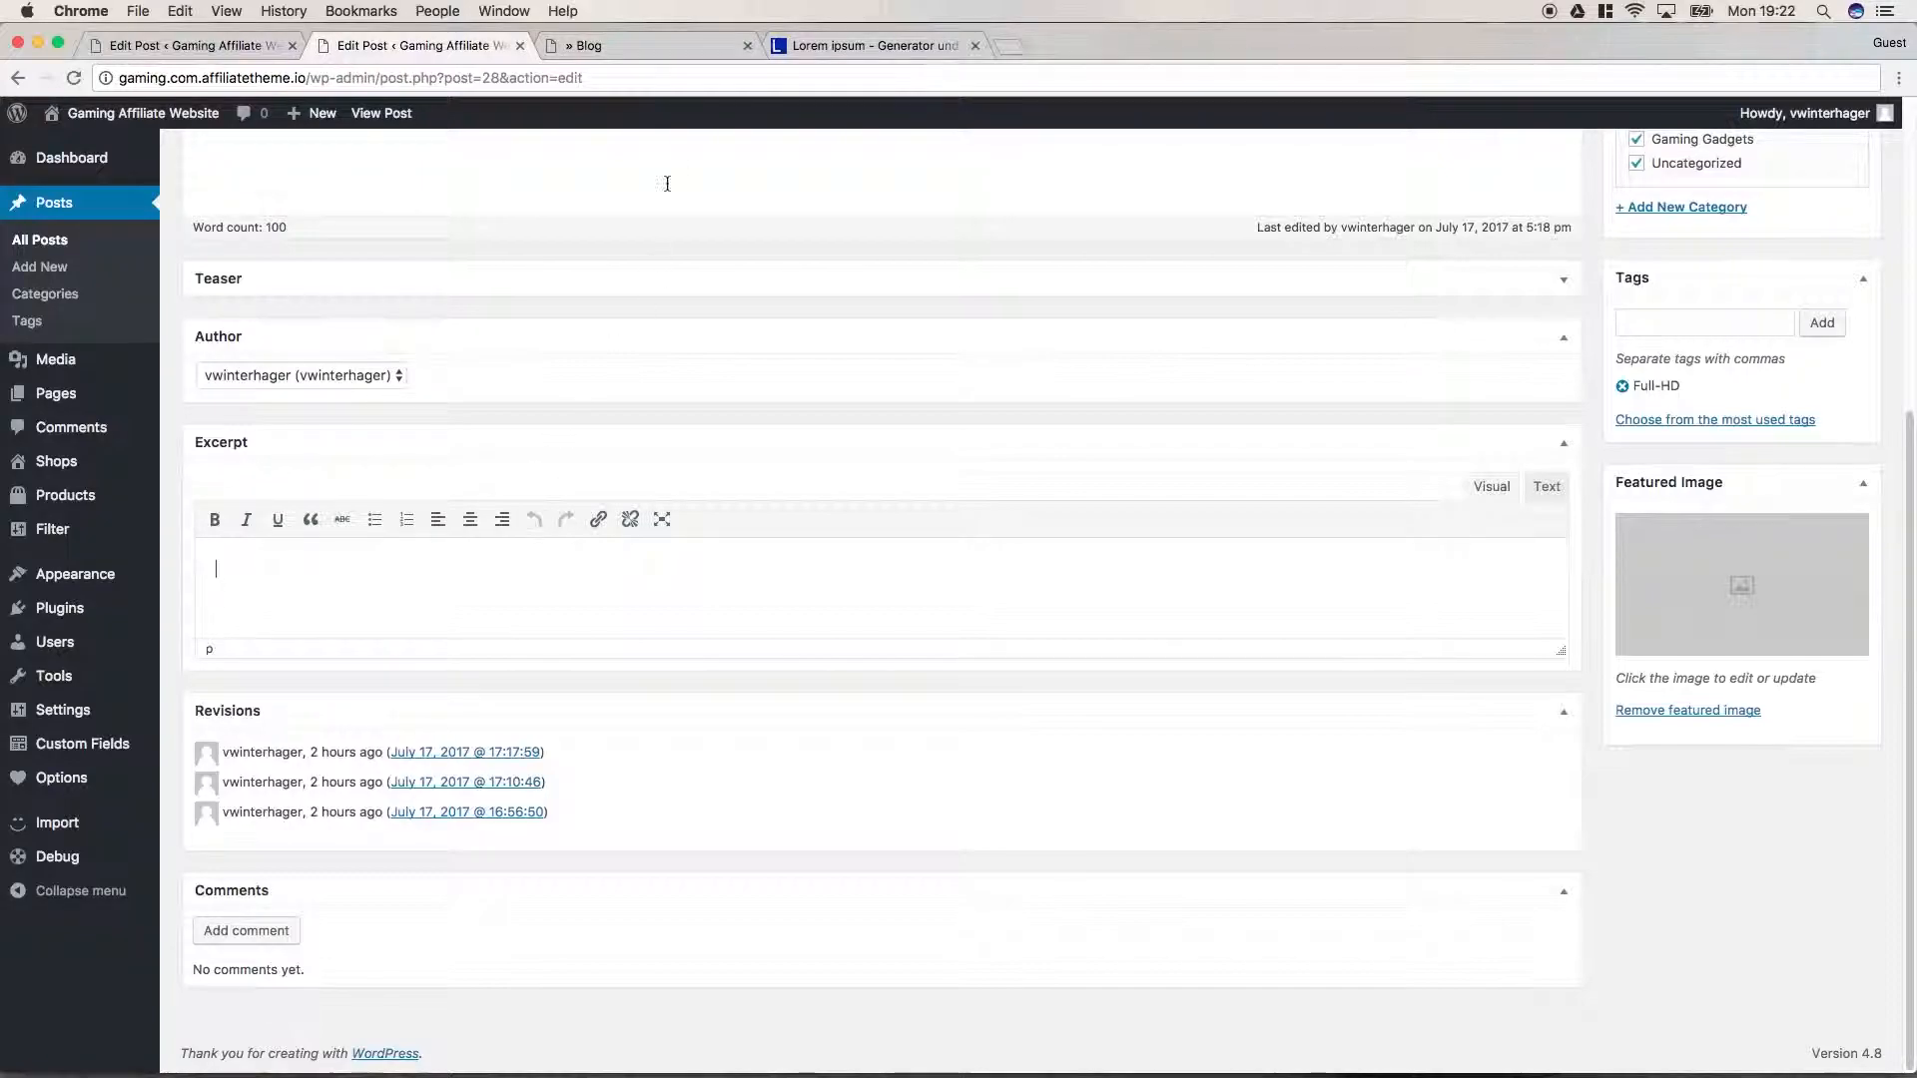
Step: Check the Update 1 preview on the blog page, then copy the post's closing text from "At vero eos" into its Excerpt
click(644, 55)
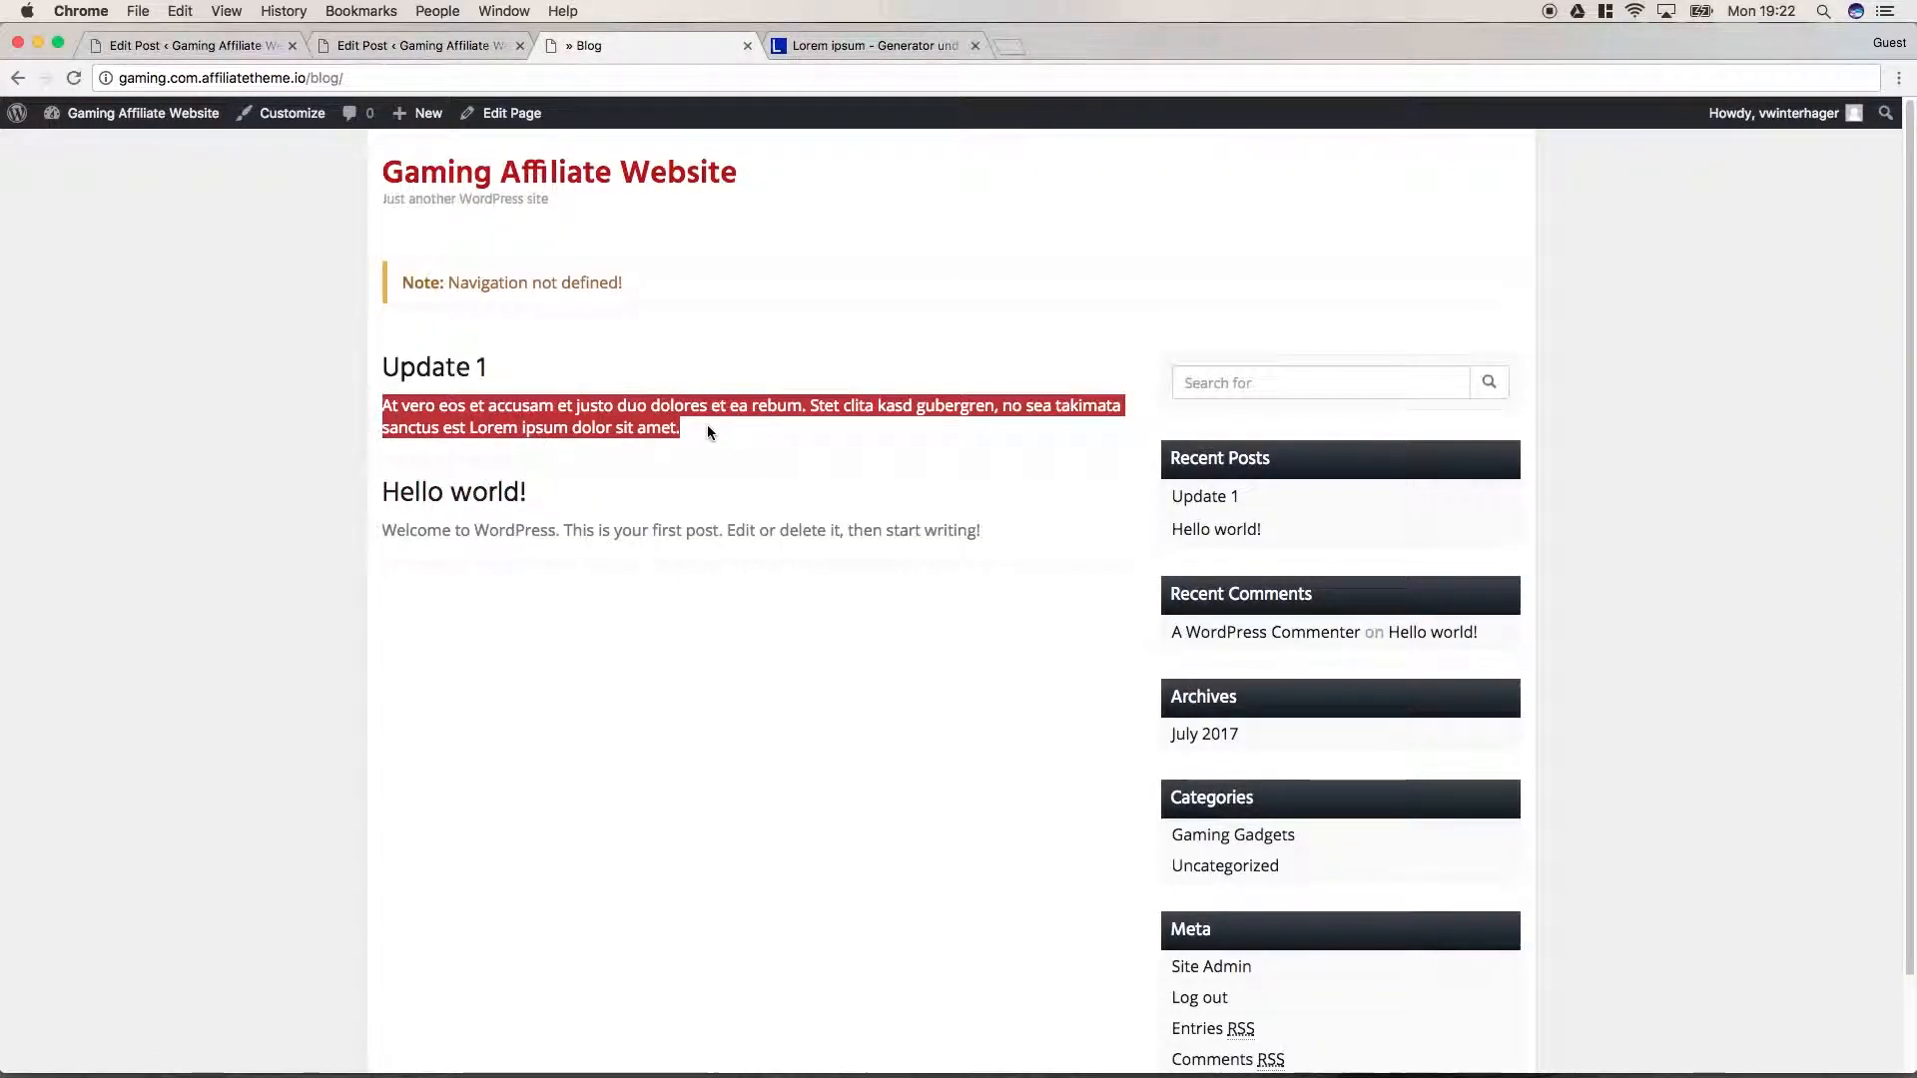
click(453, 45)
scroll(515, 465, up, 5)
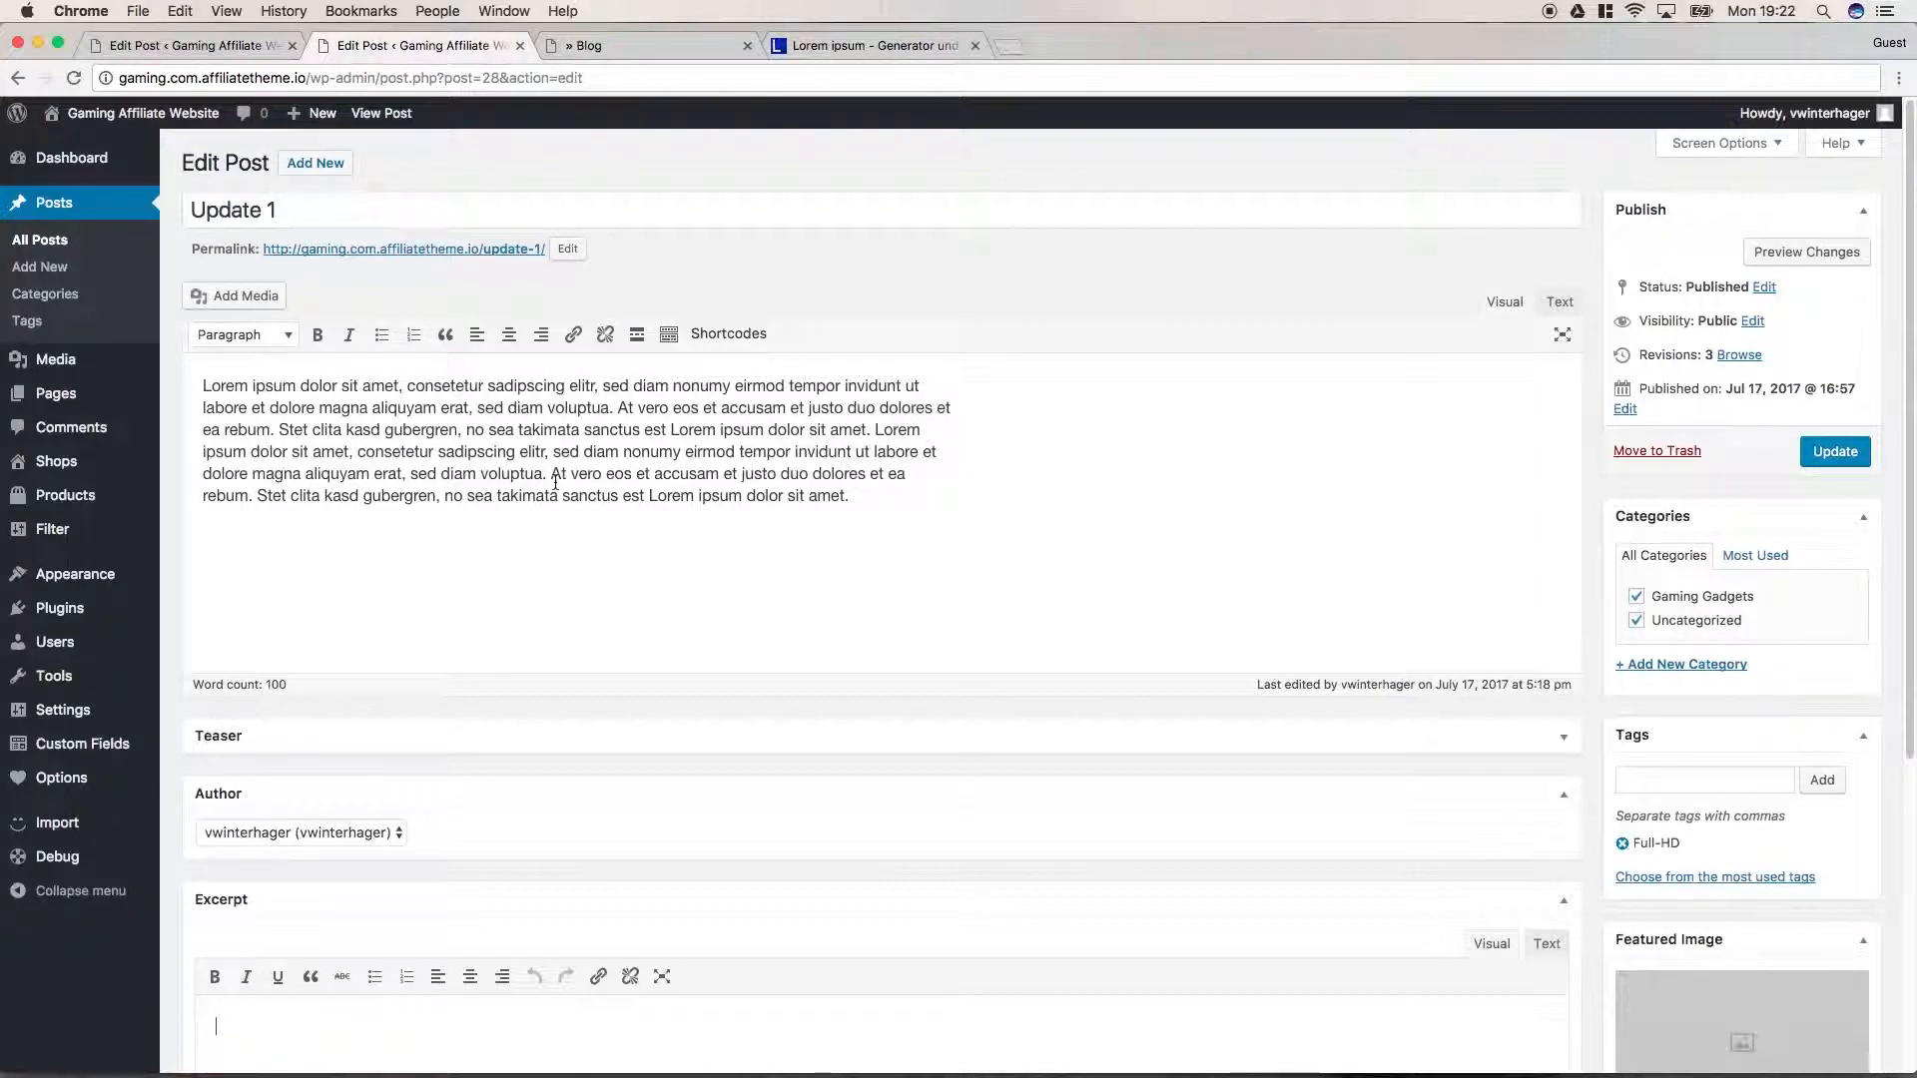
drag(854, 496, 558, 474)
key(super+c)
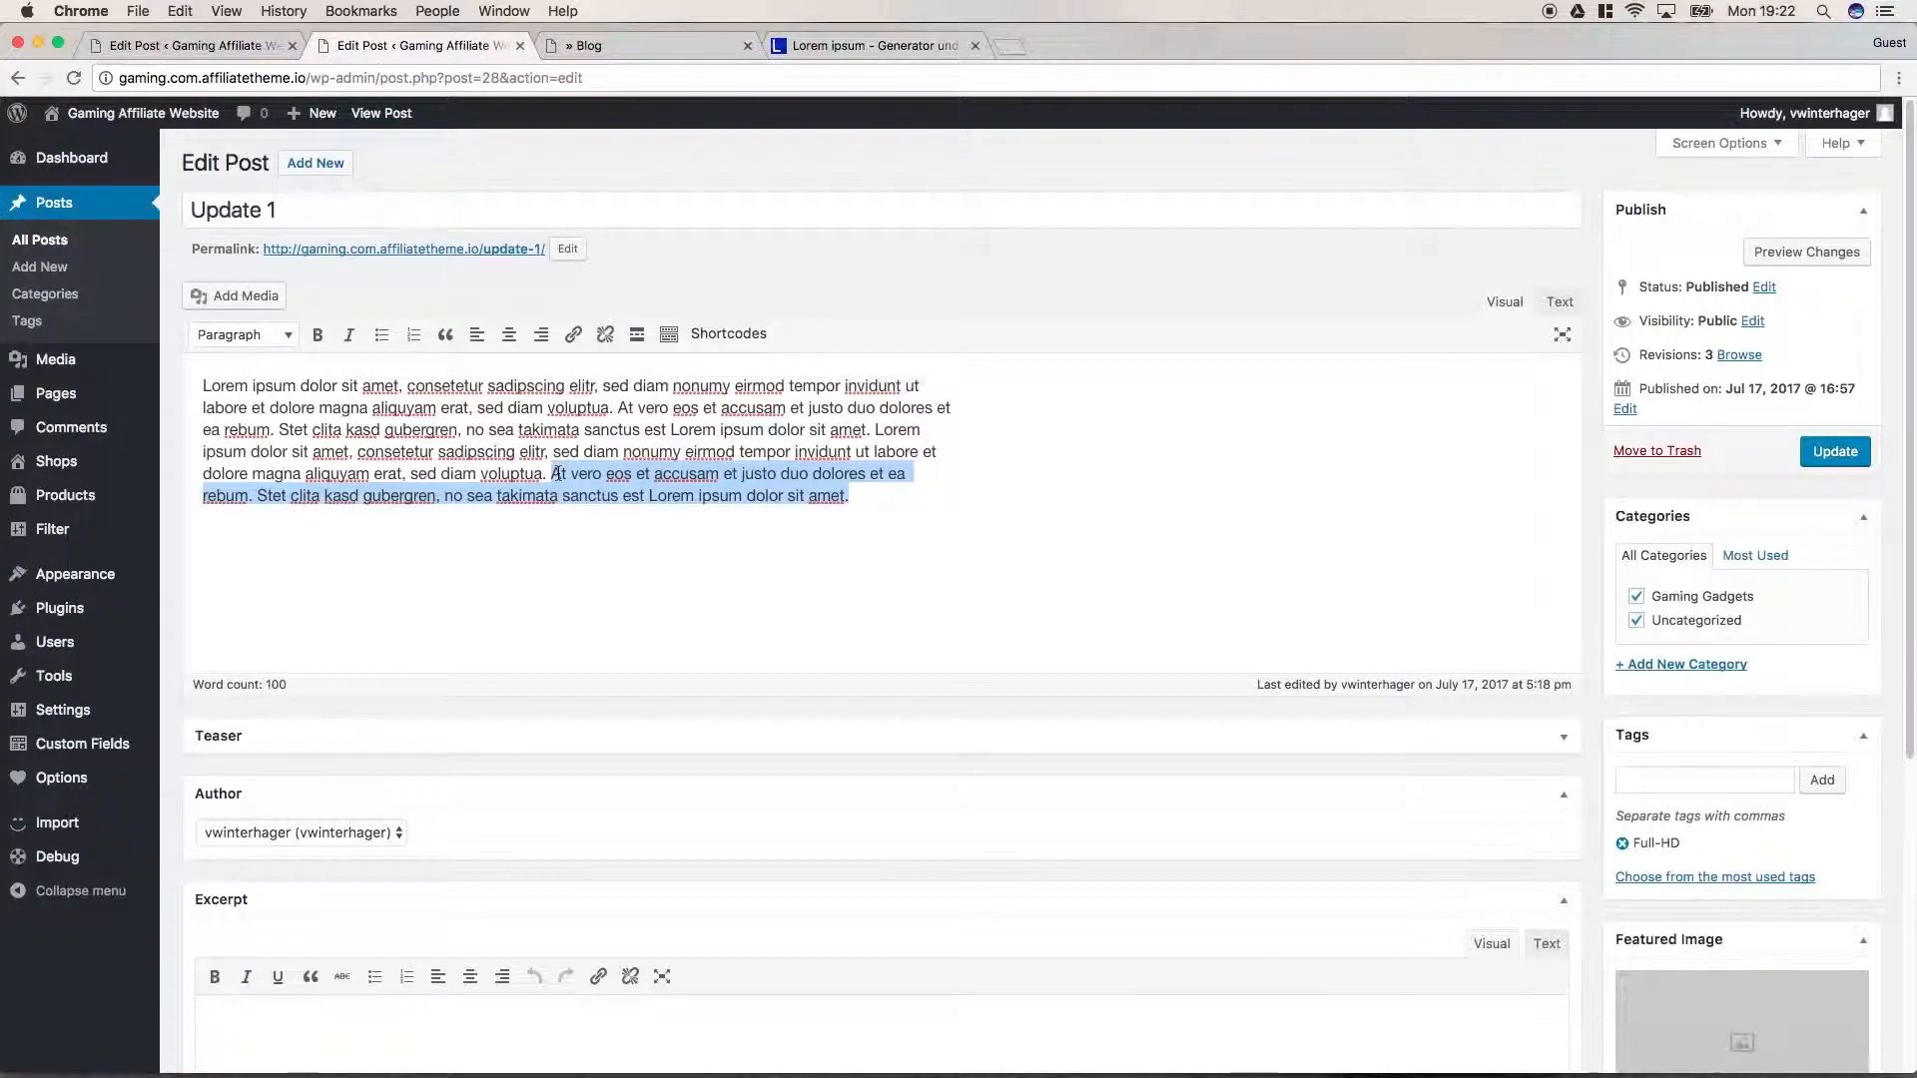
scroll(586, 620, down, 5)
click(466, 569)
key(super+v)
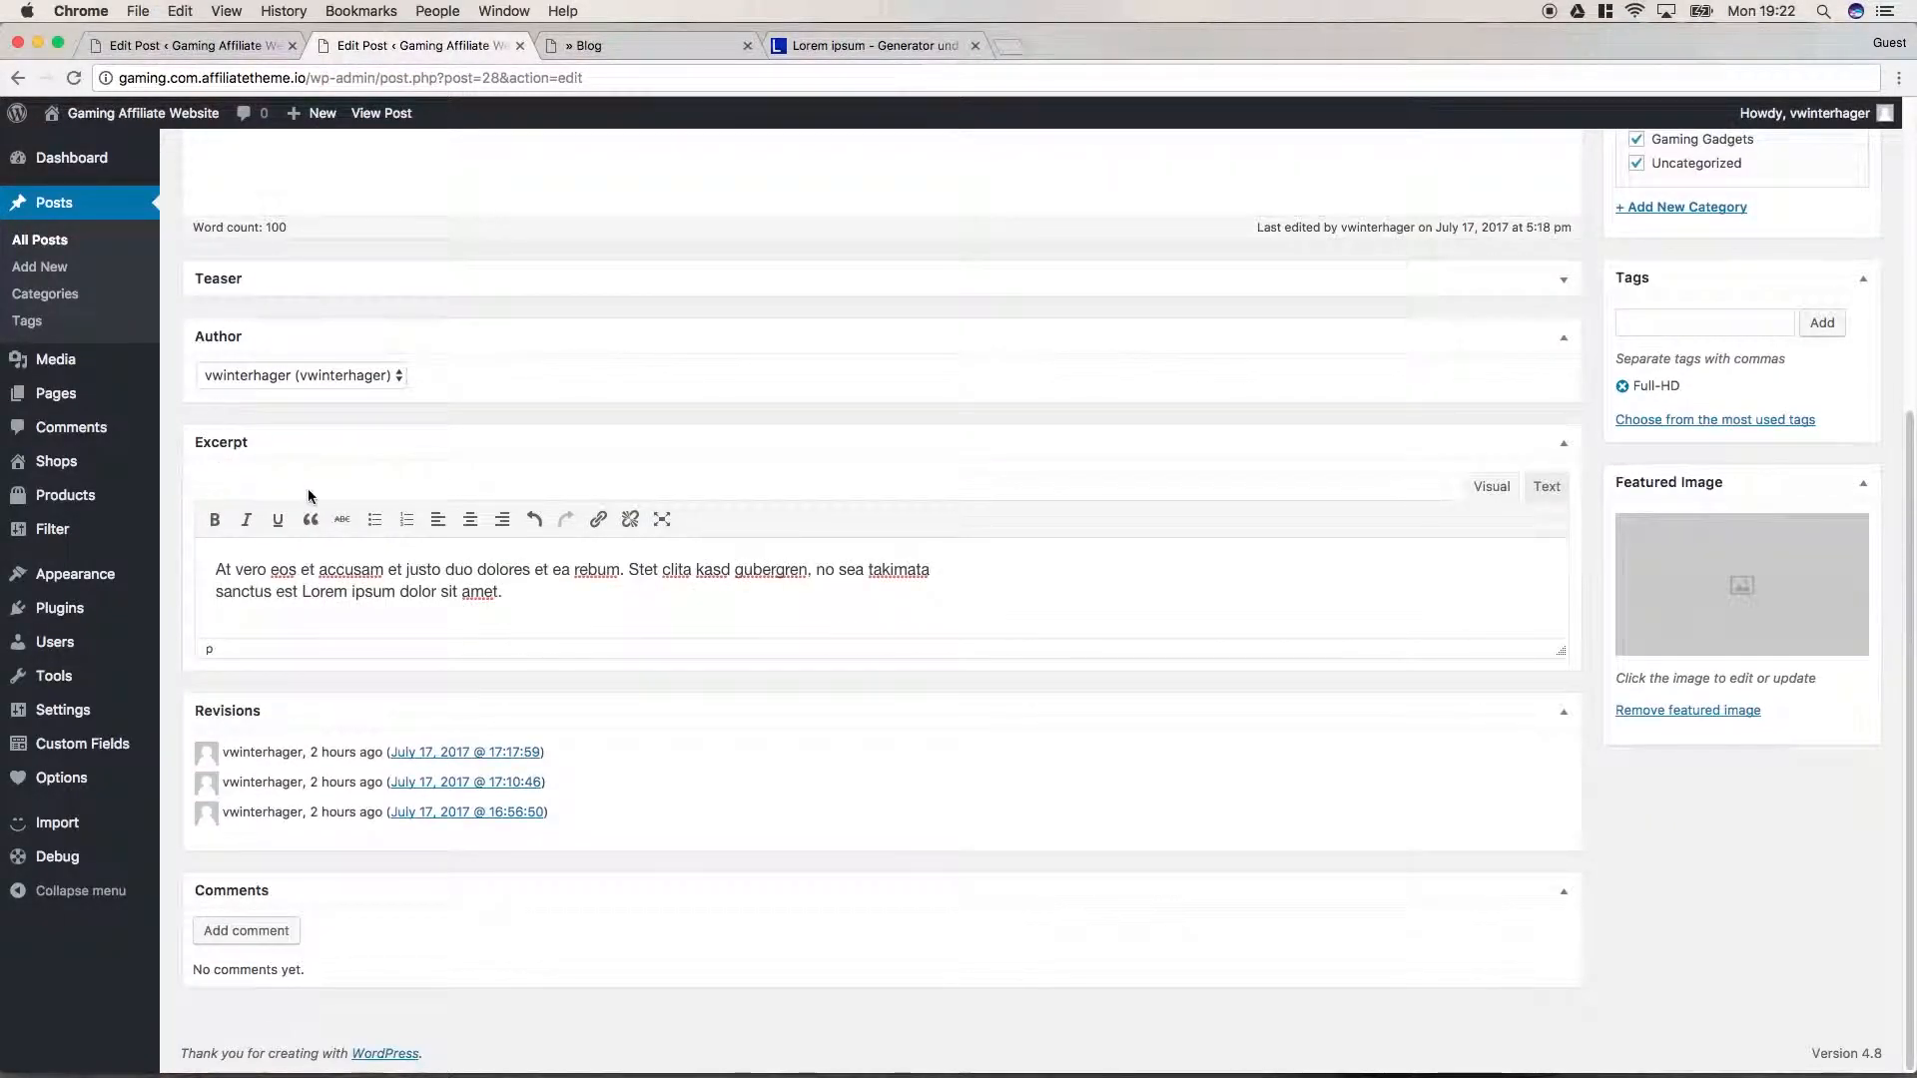
Step: Save the changes to the Update 1 post and reload the blog page to check its preview
scroll(1397, 580, up, 5)
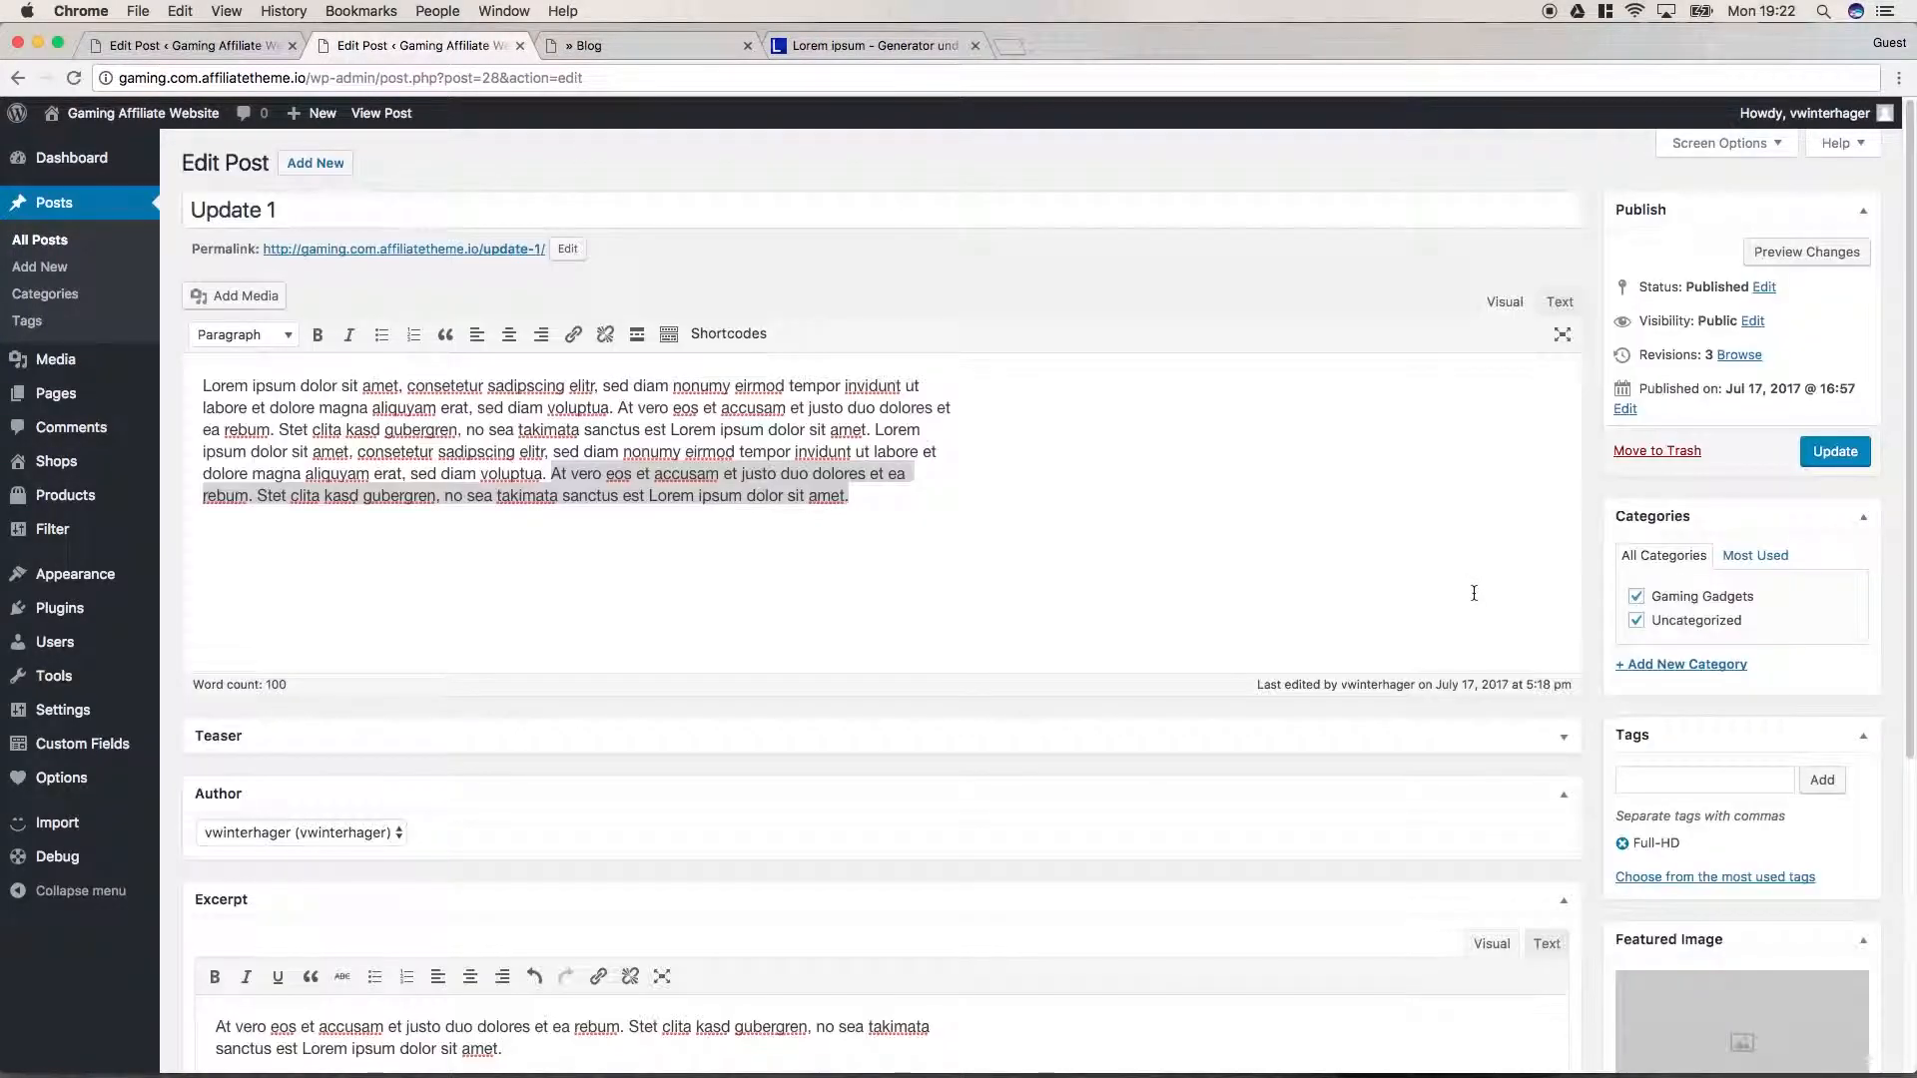
click(1833, 452)
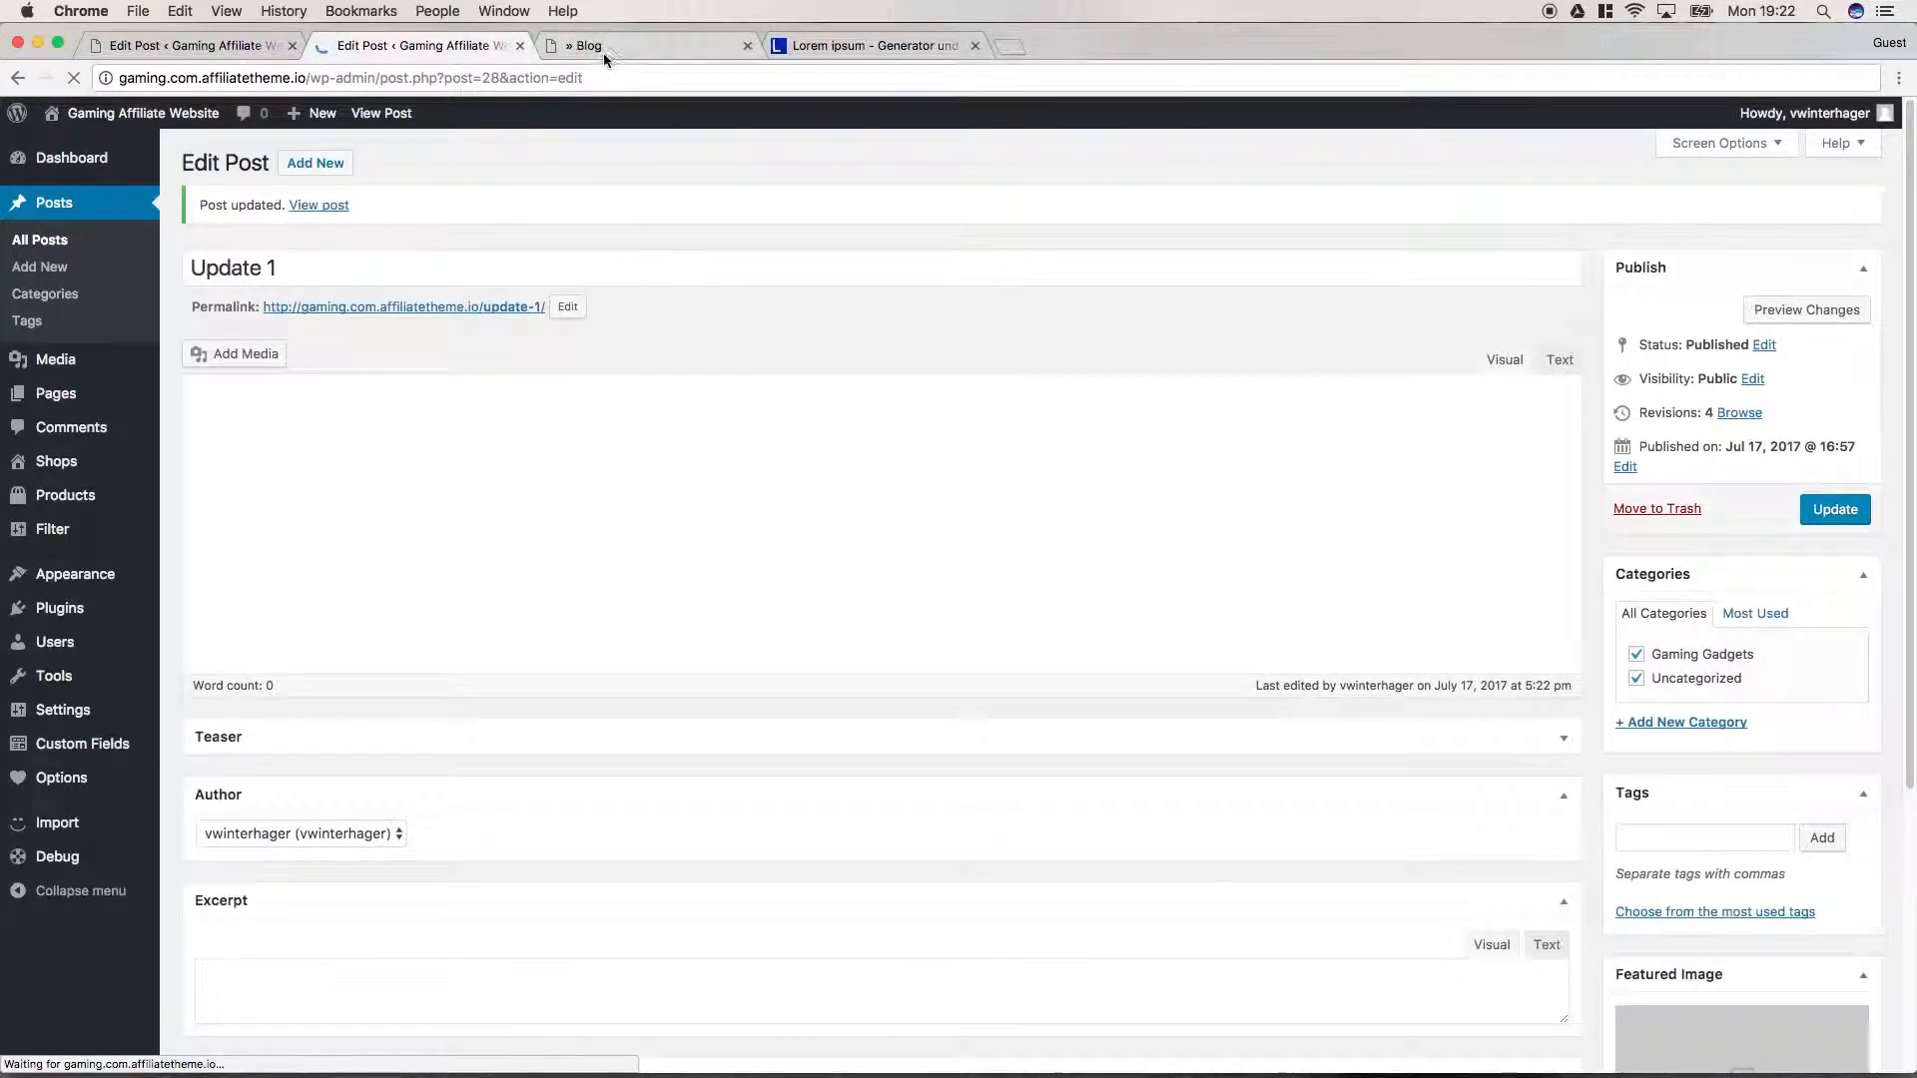
click(603, 47)
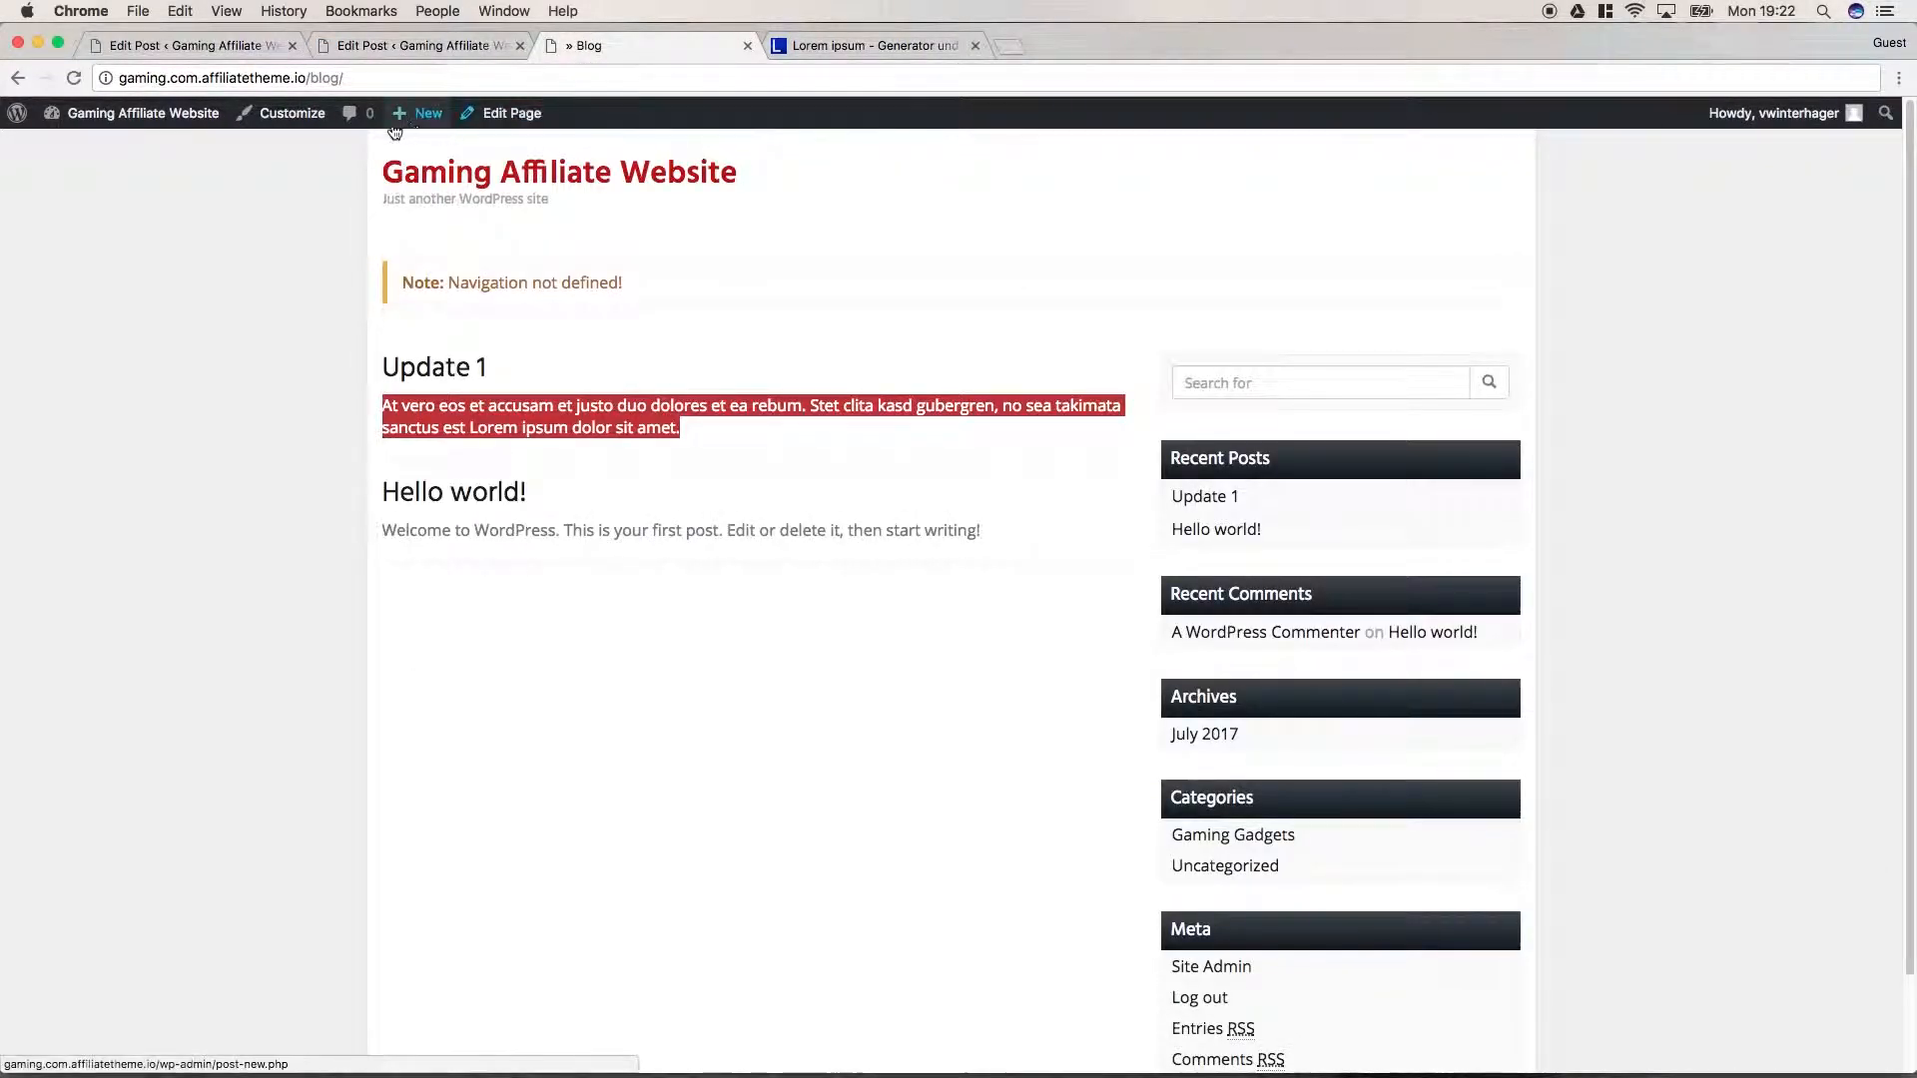
click(74, 77)
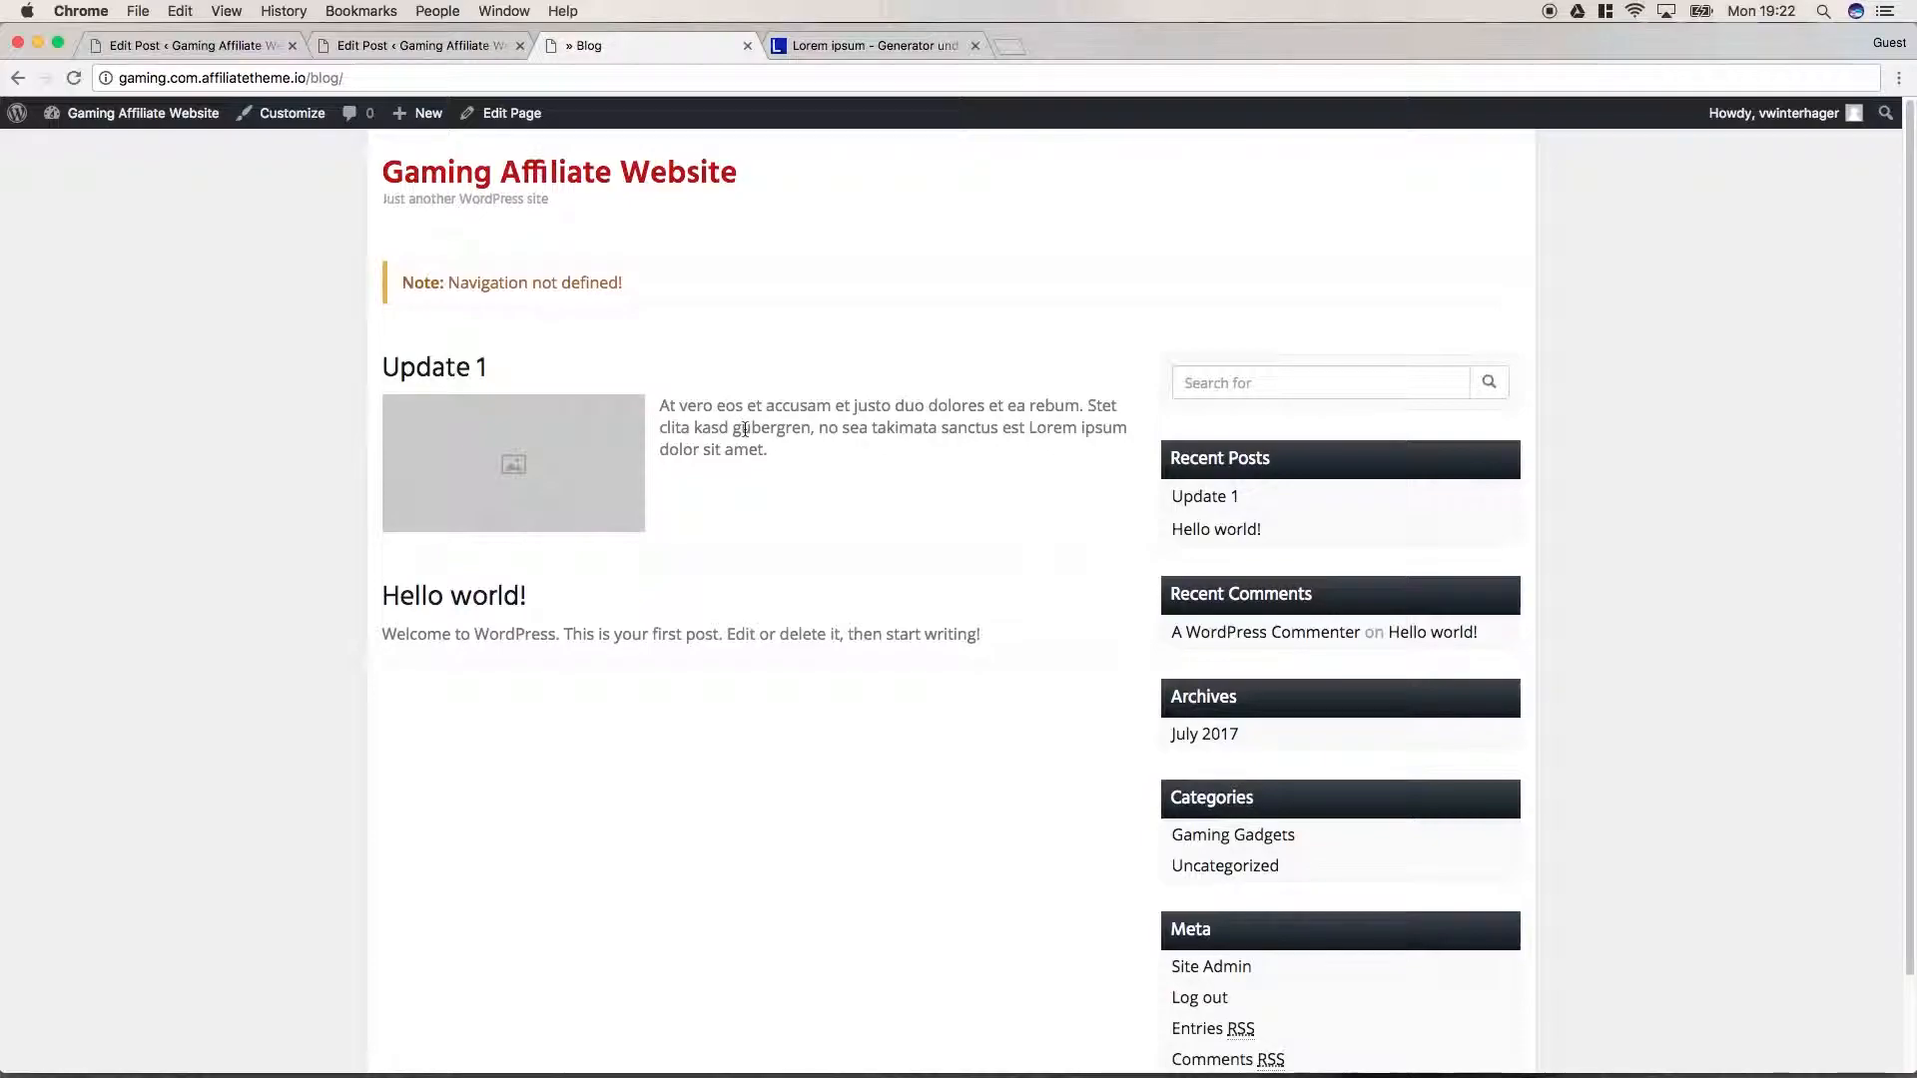
Step: Return to the list of all posts and open both posts, Update 1 and Hello world!, for bulk editing
click(395, 44)
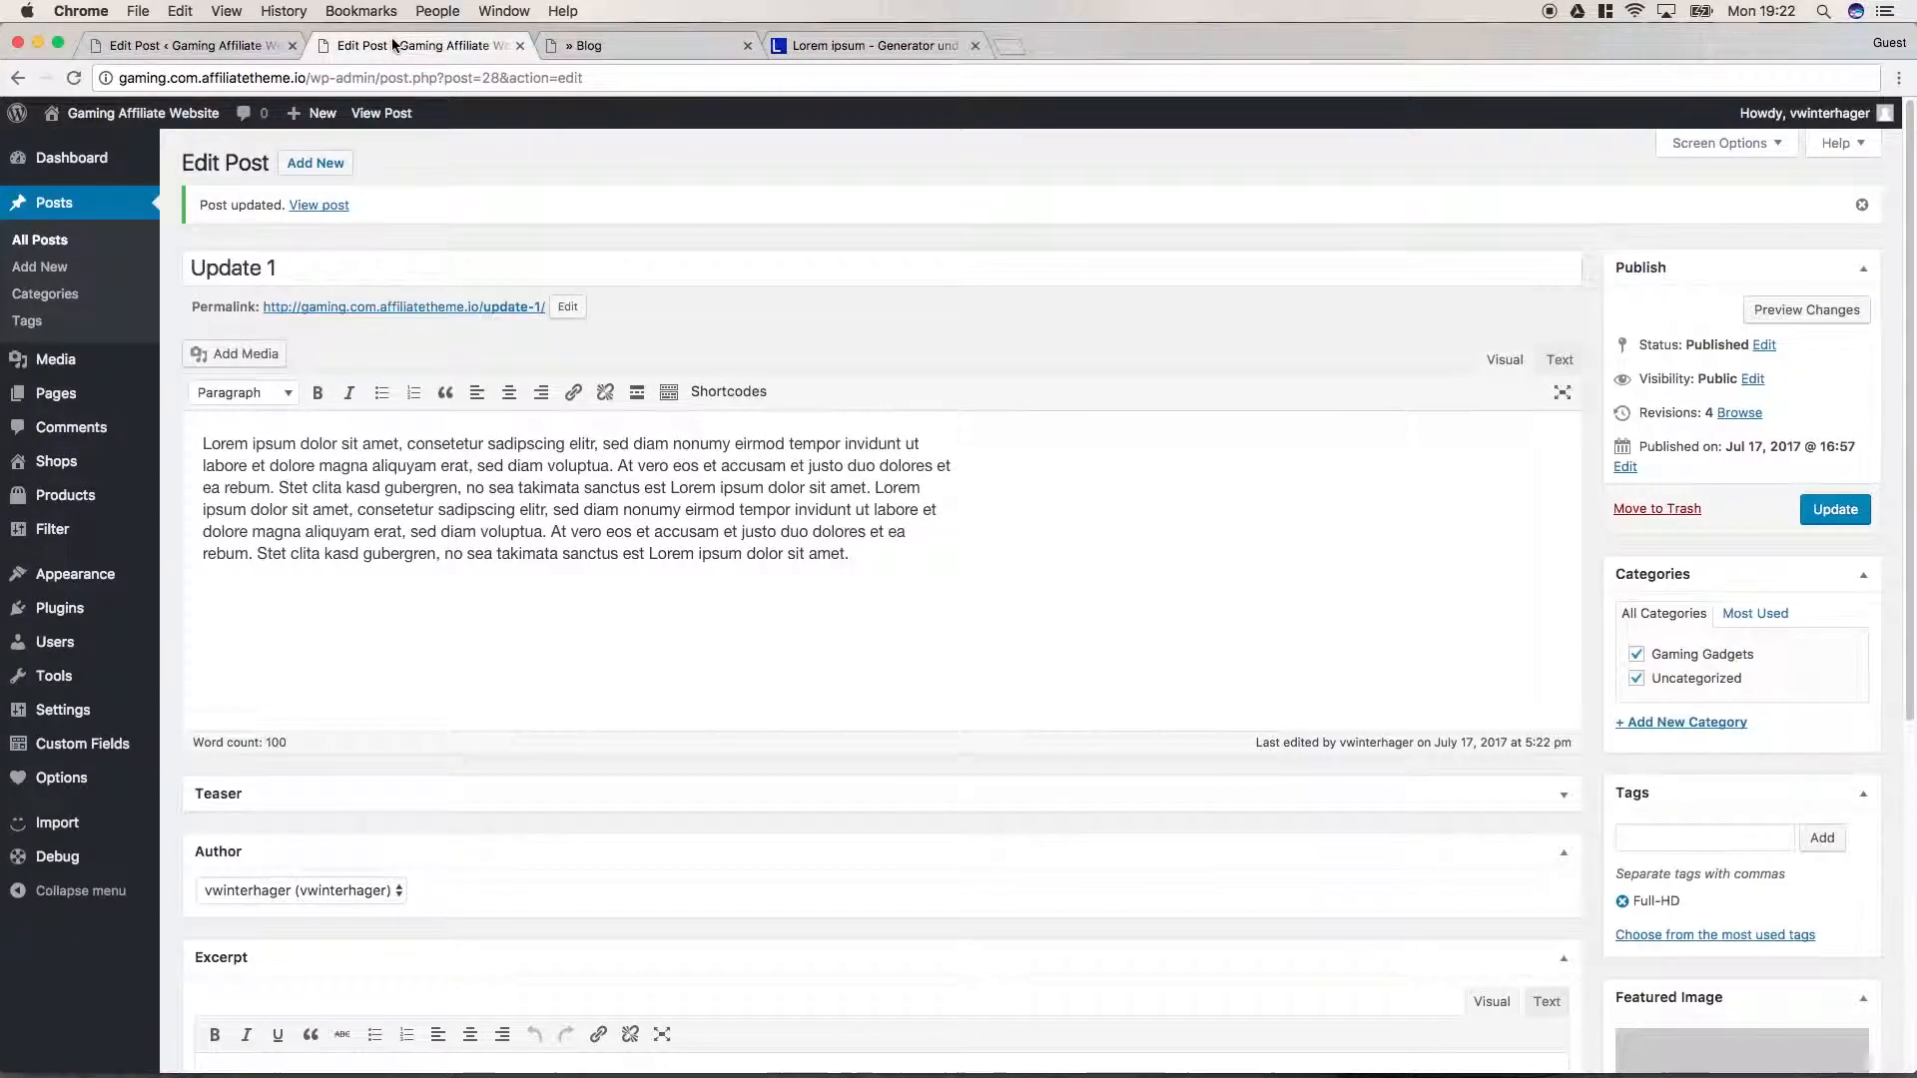
click(71, 246)
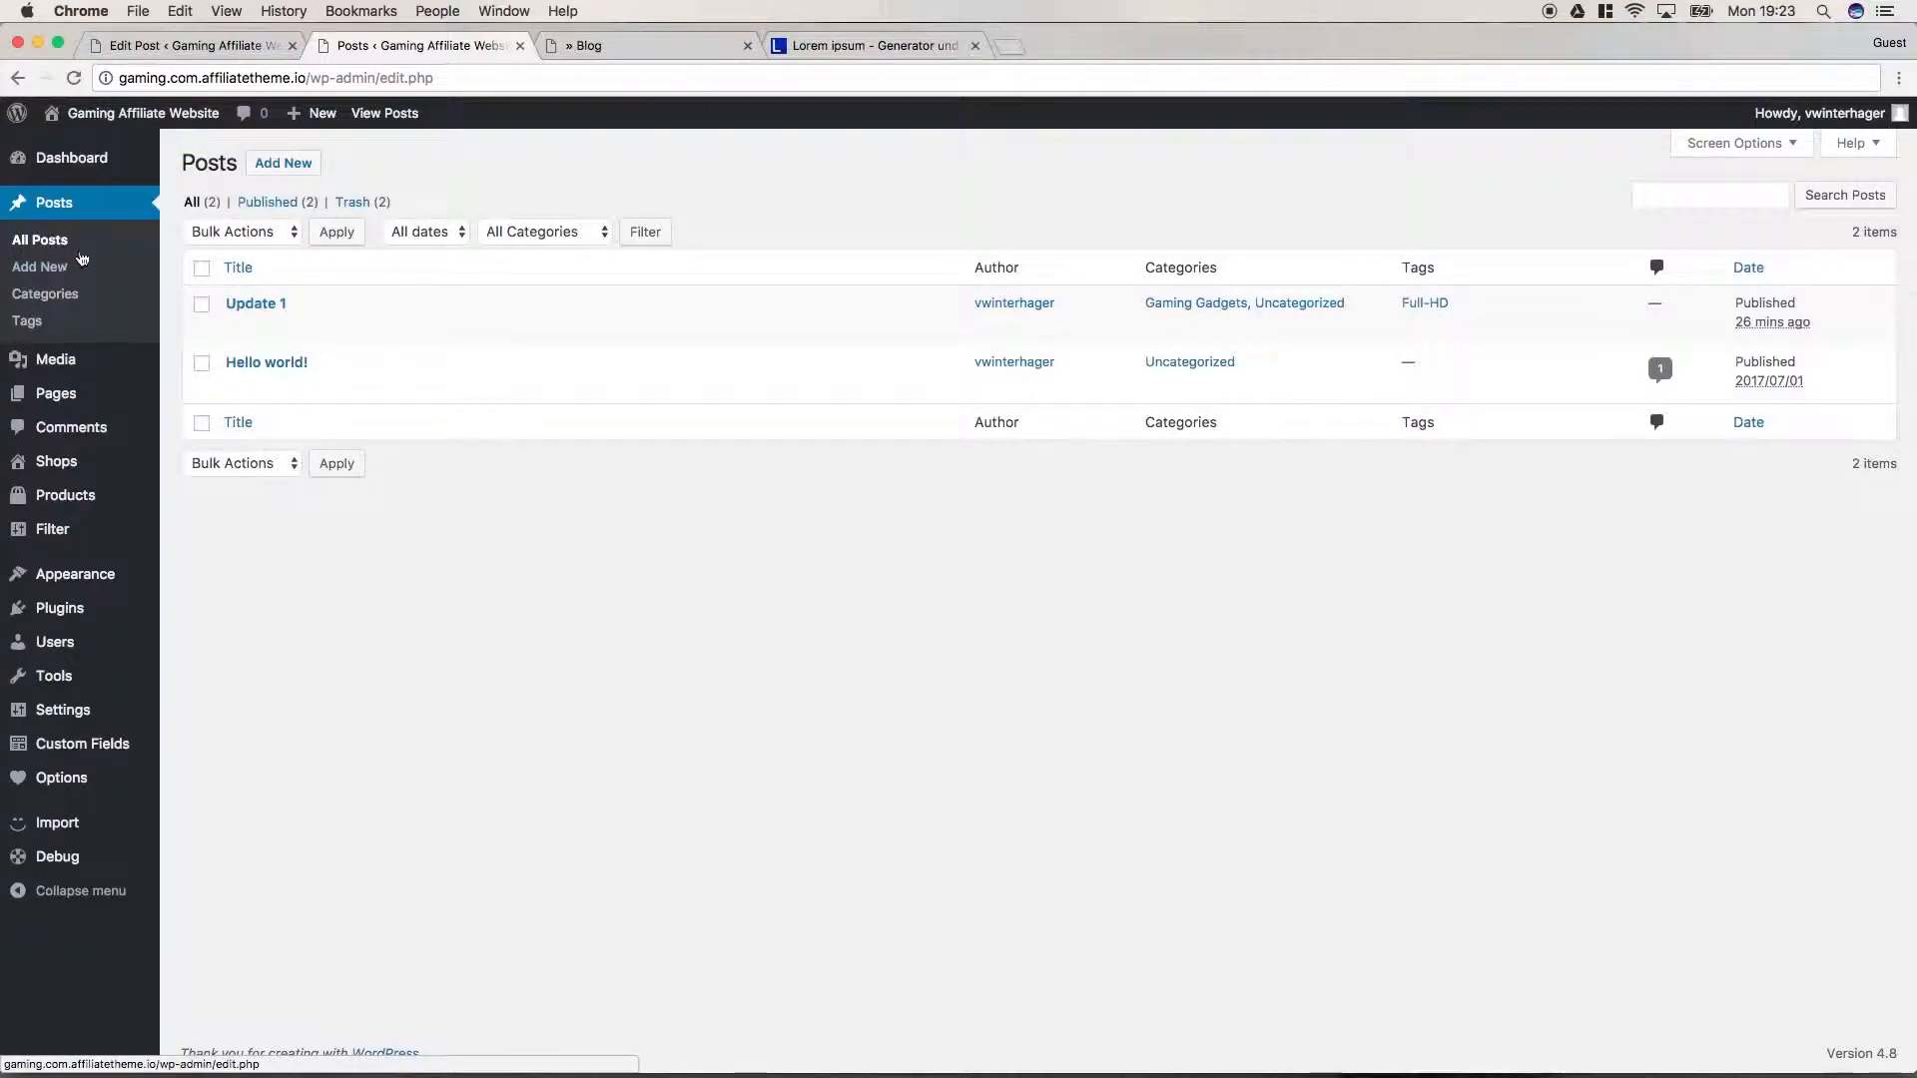
click(203, 271)
click(249, 235)
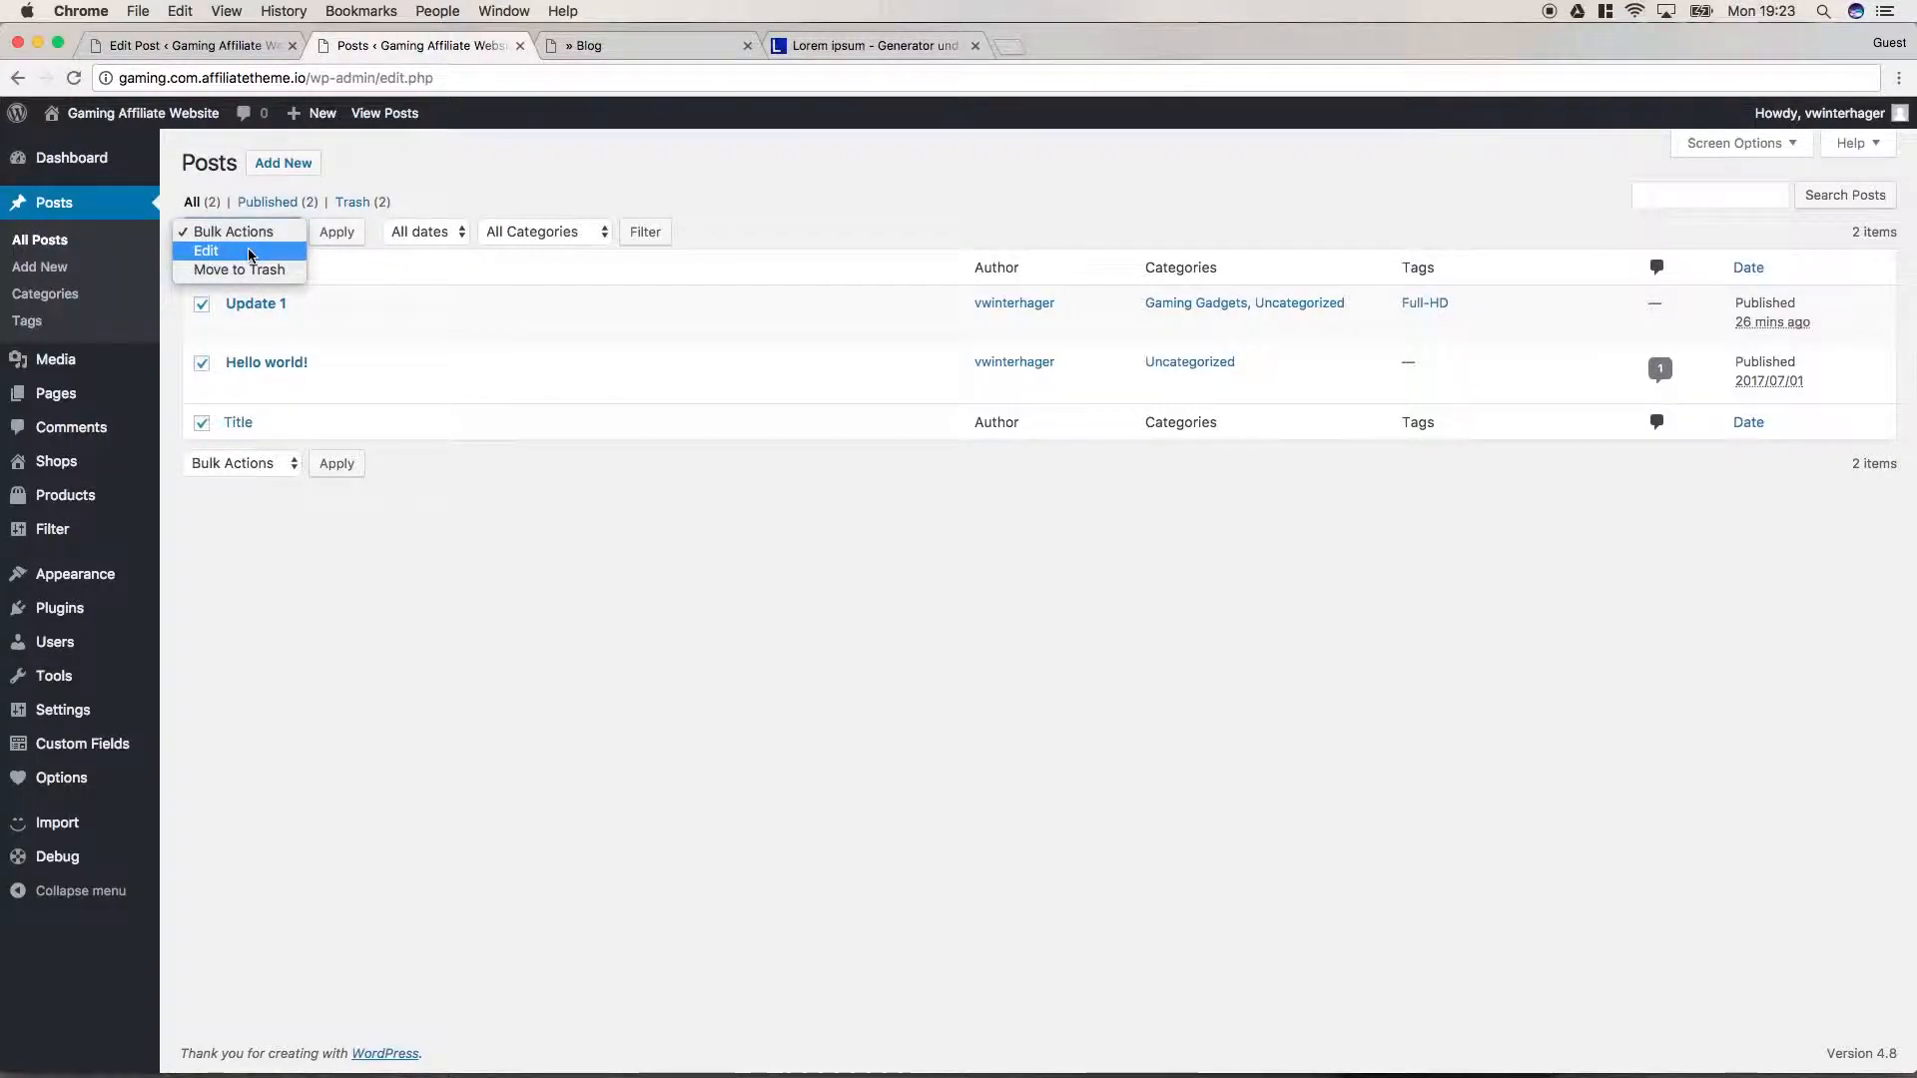
click(249, 253)
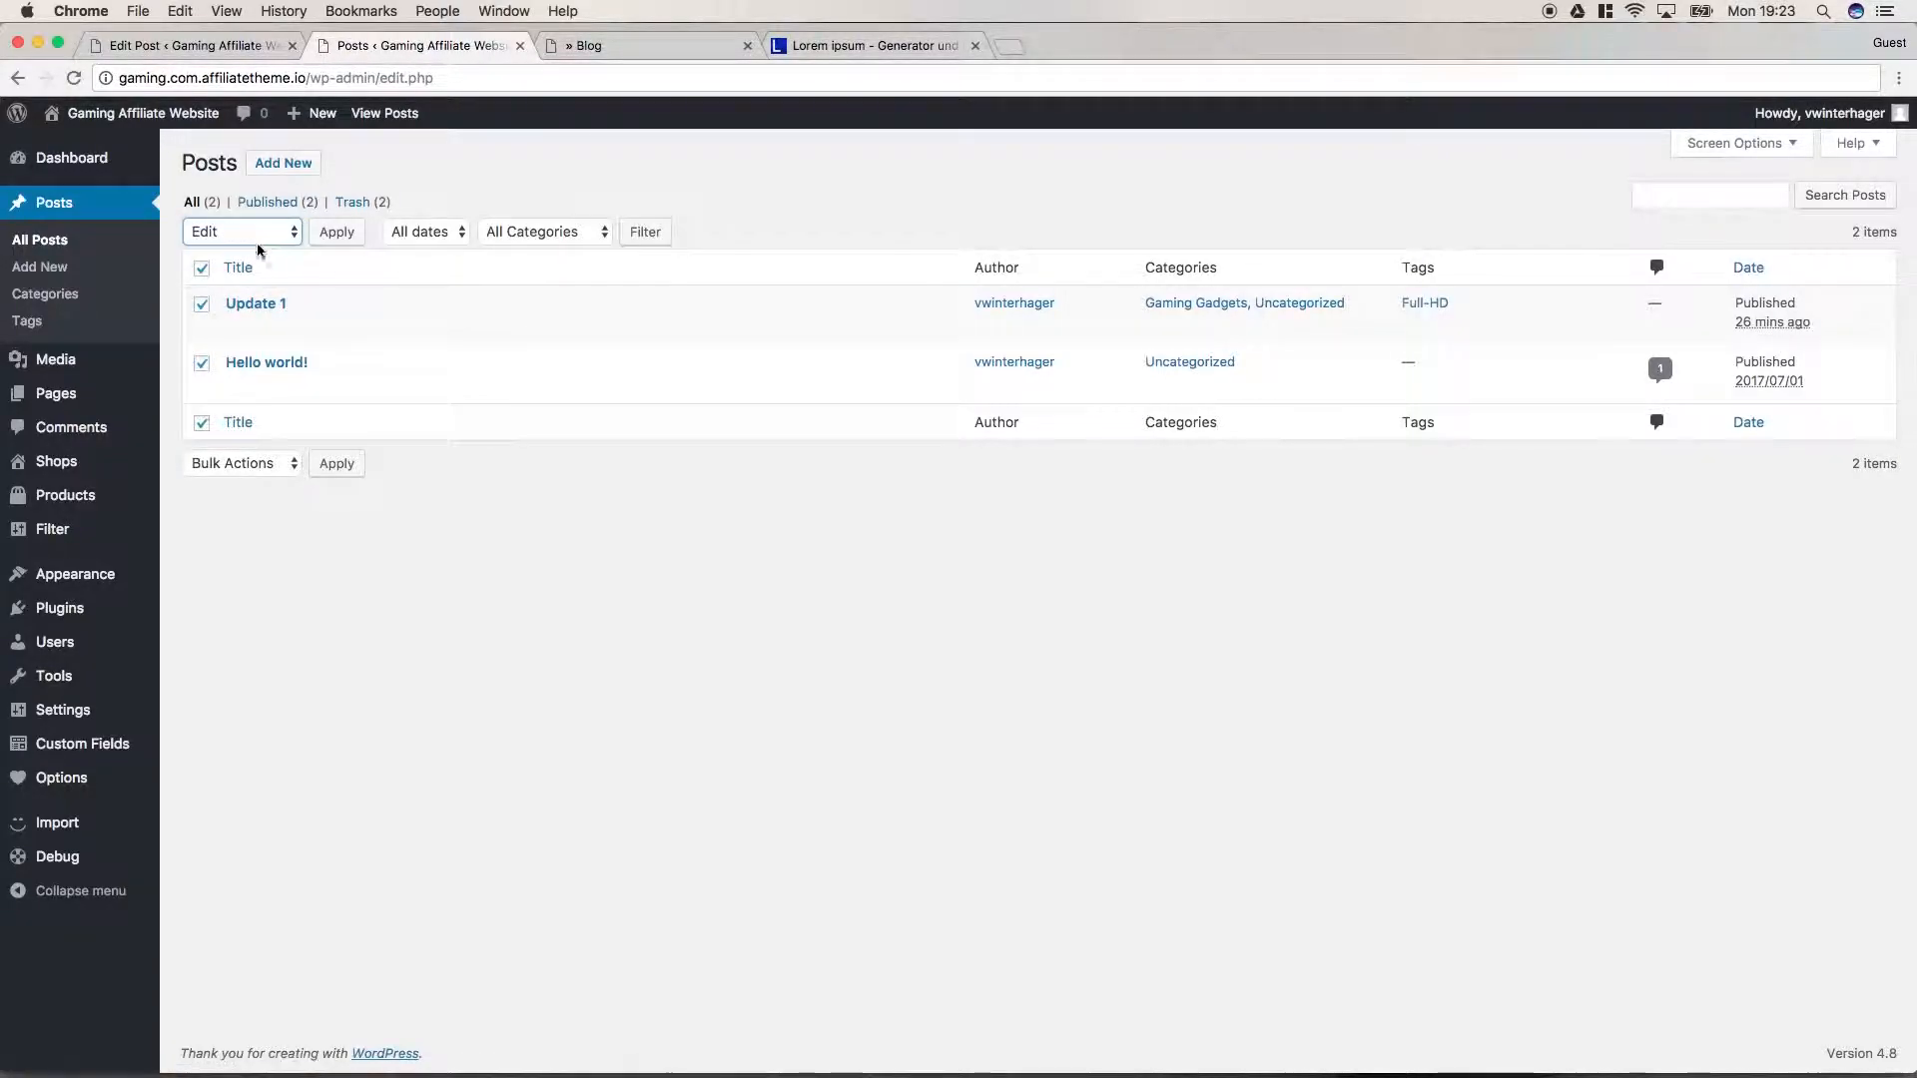
click(336, 232)
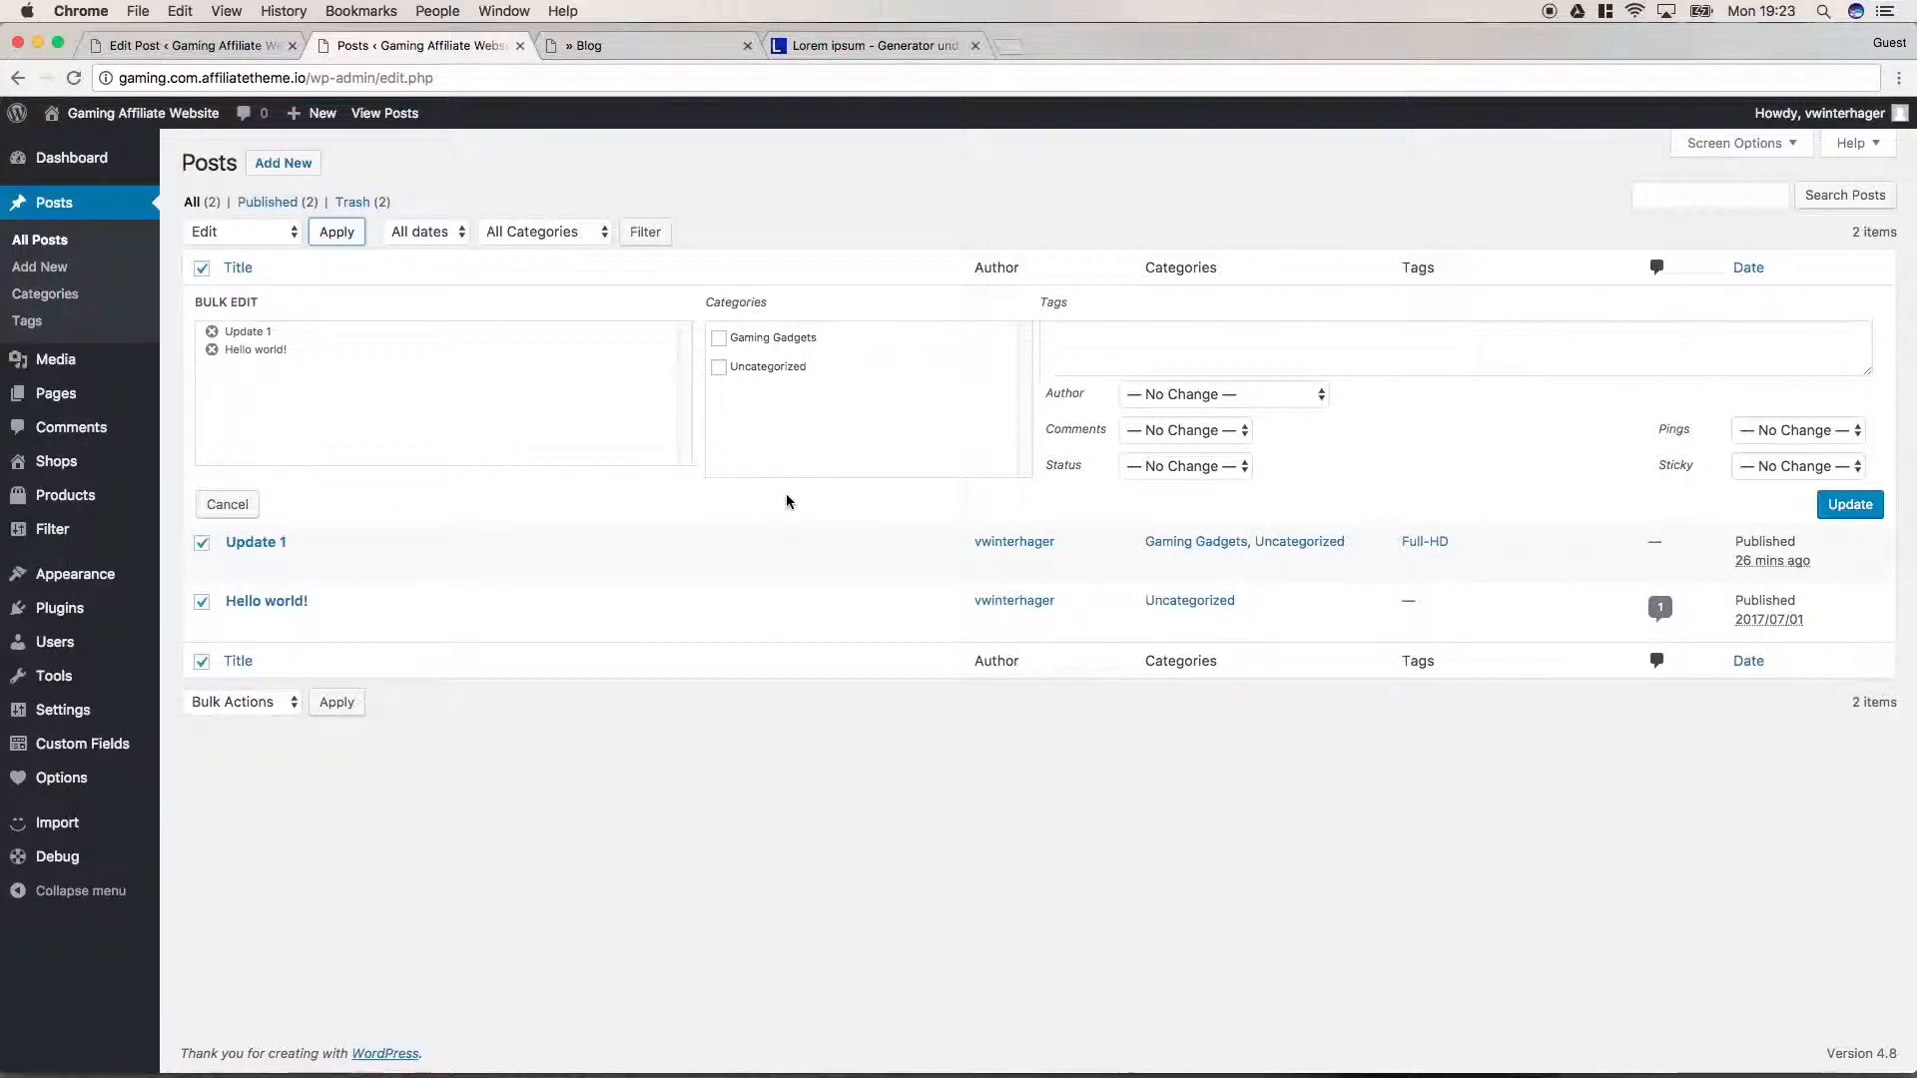
Step: Add the Gaming Gadgets category to both posts, check the author and status choices without changing them, and apply the bulk edit
click(724, 342)
click(1164, 393)
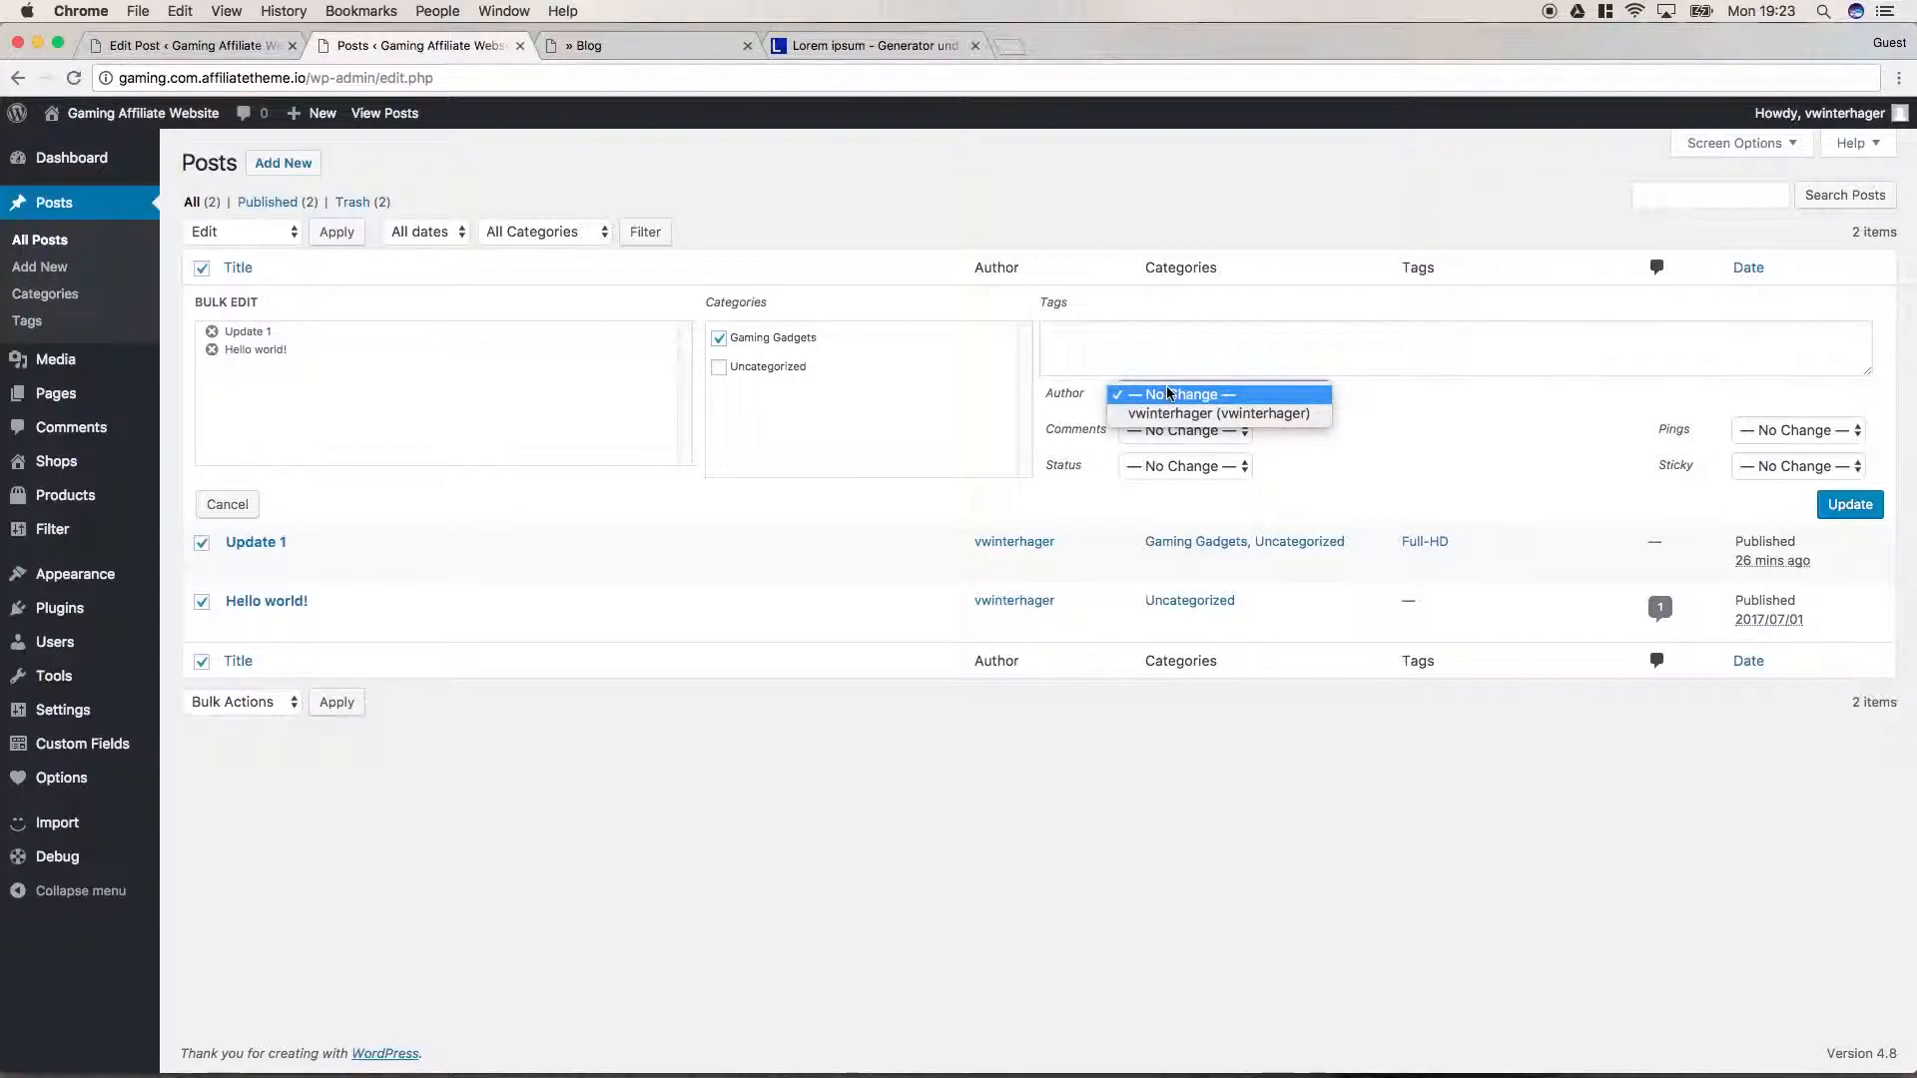
click(1374, 459)
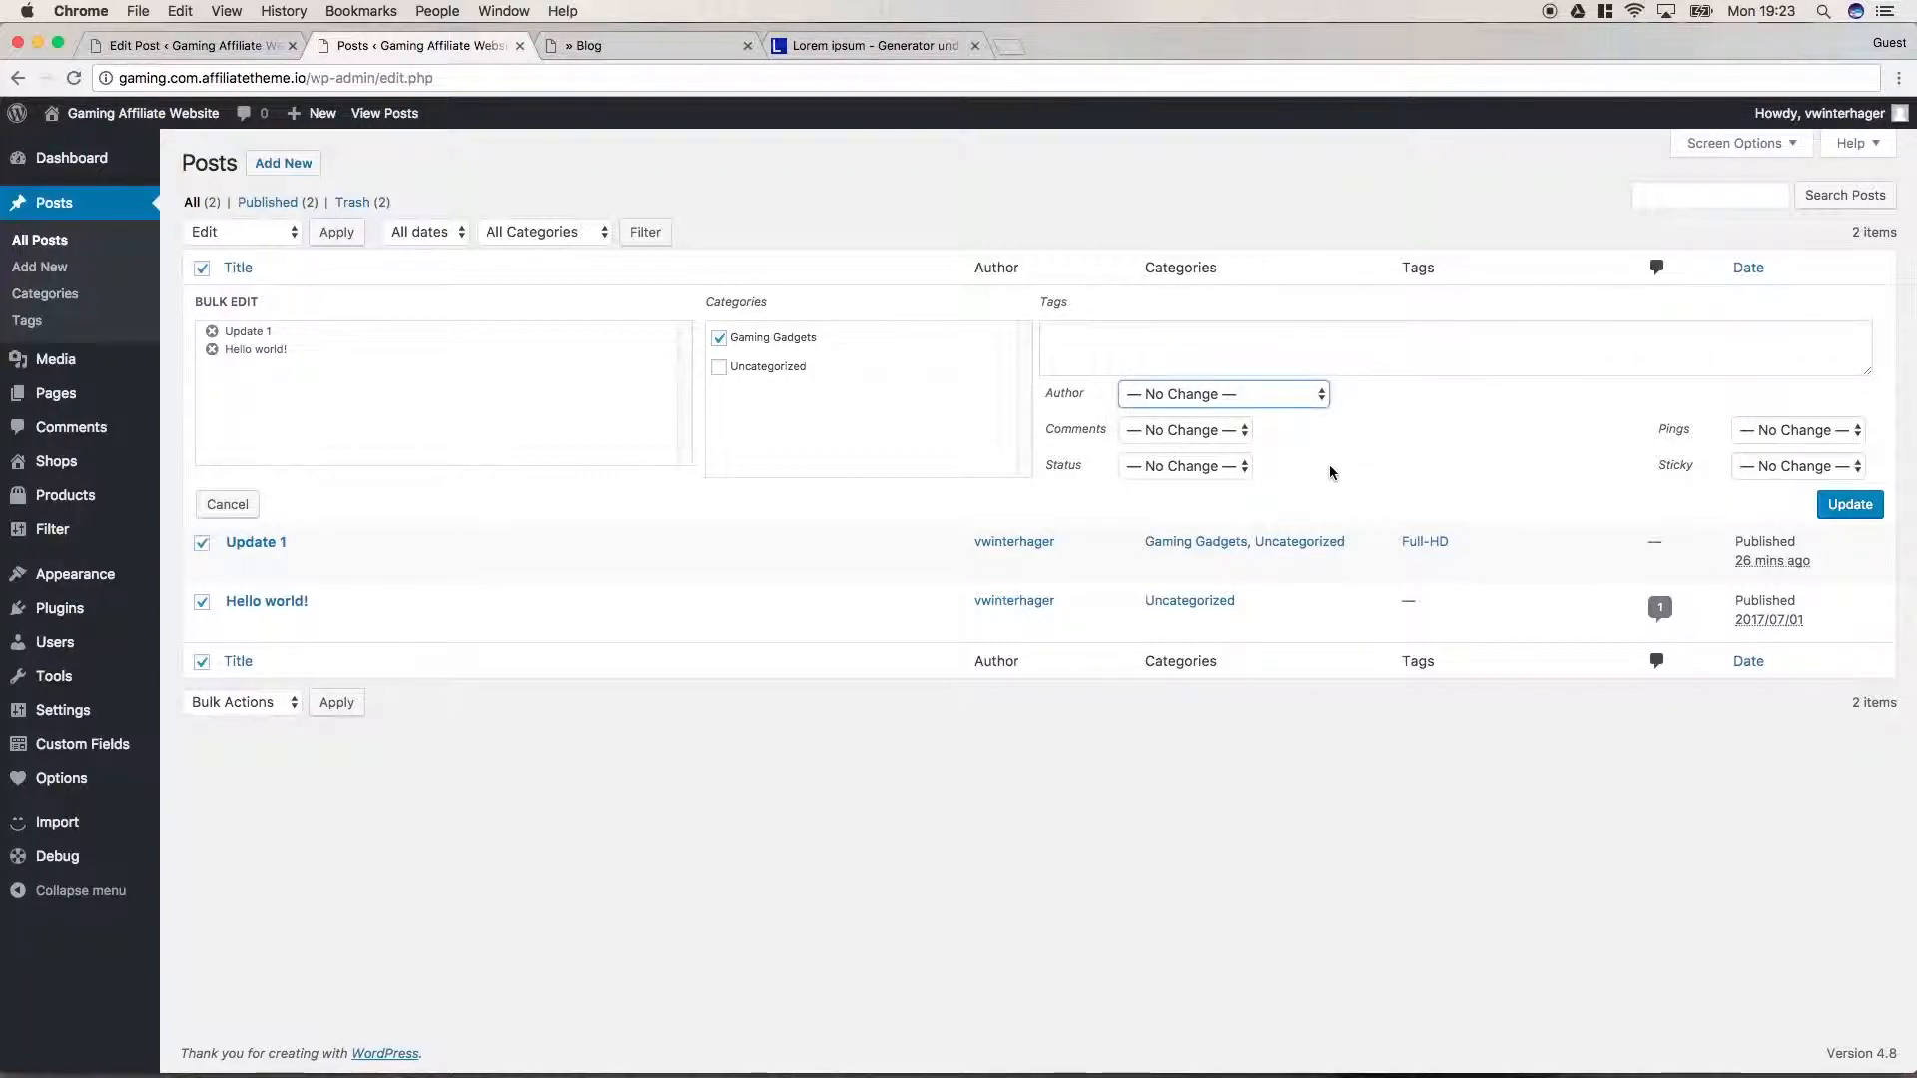
click(1245, 467)
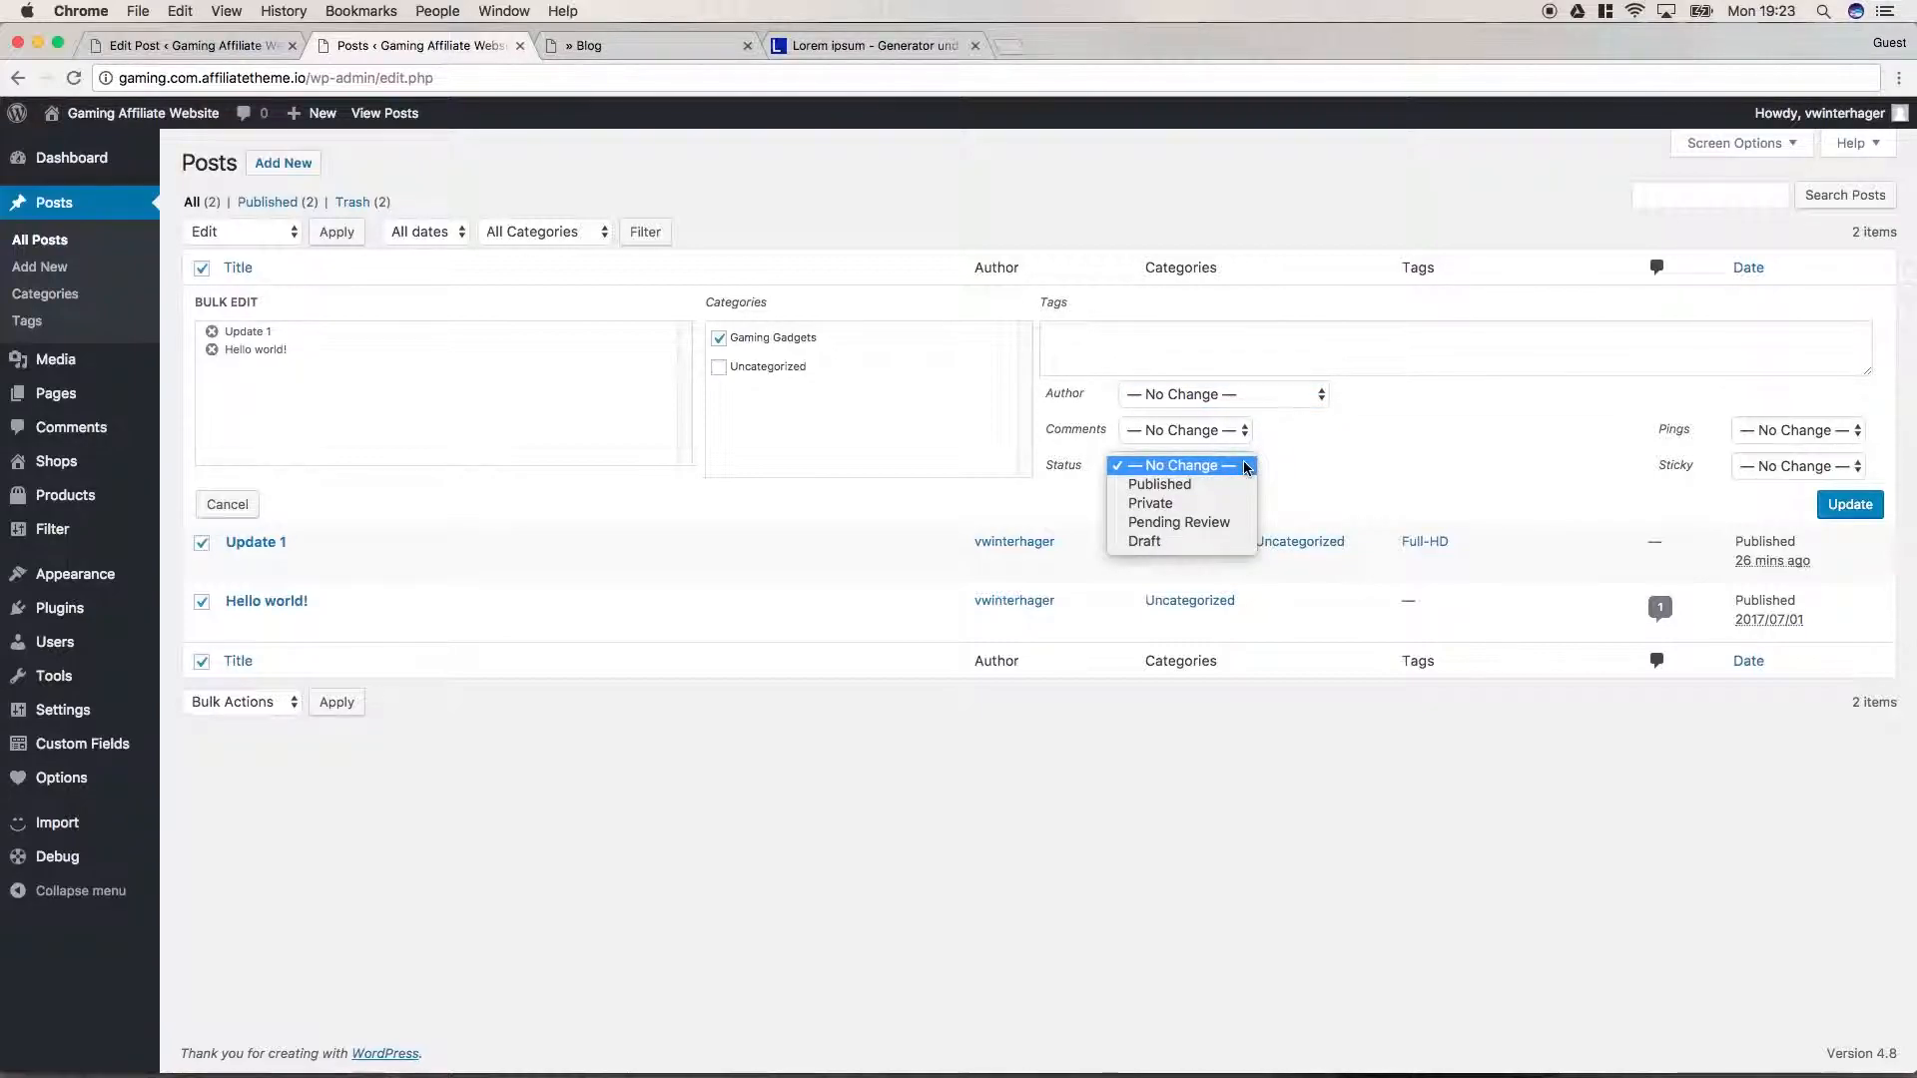
click(1244, 470)
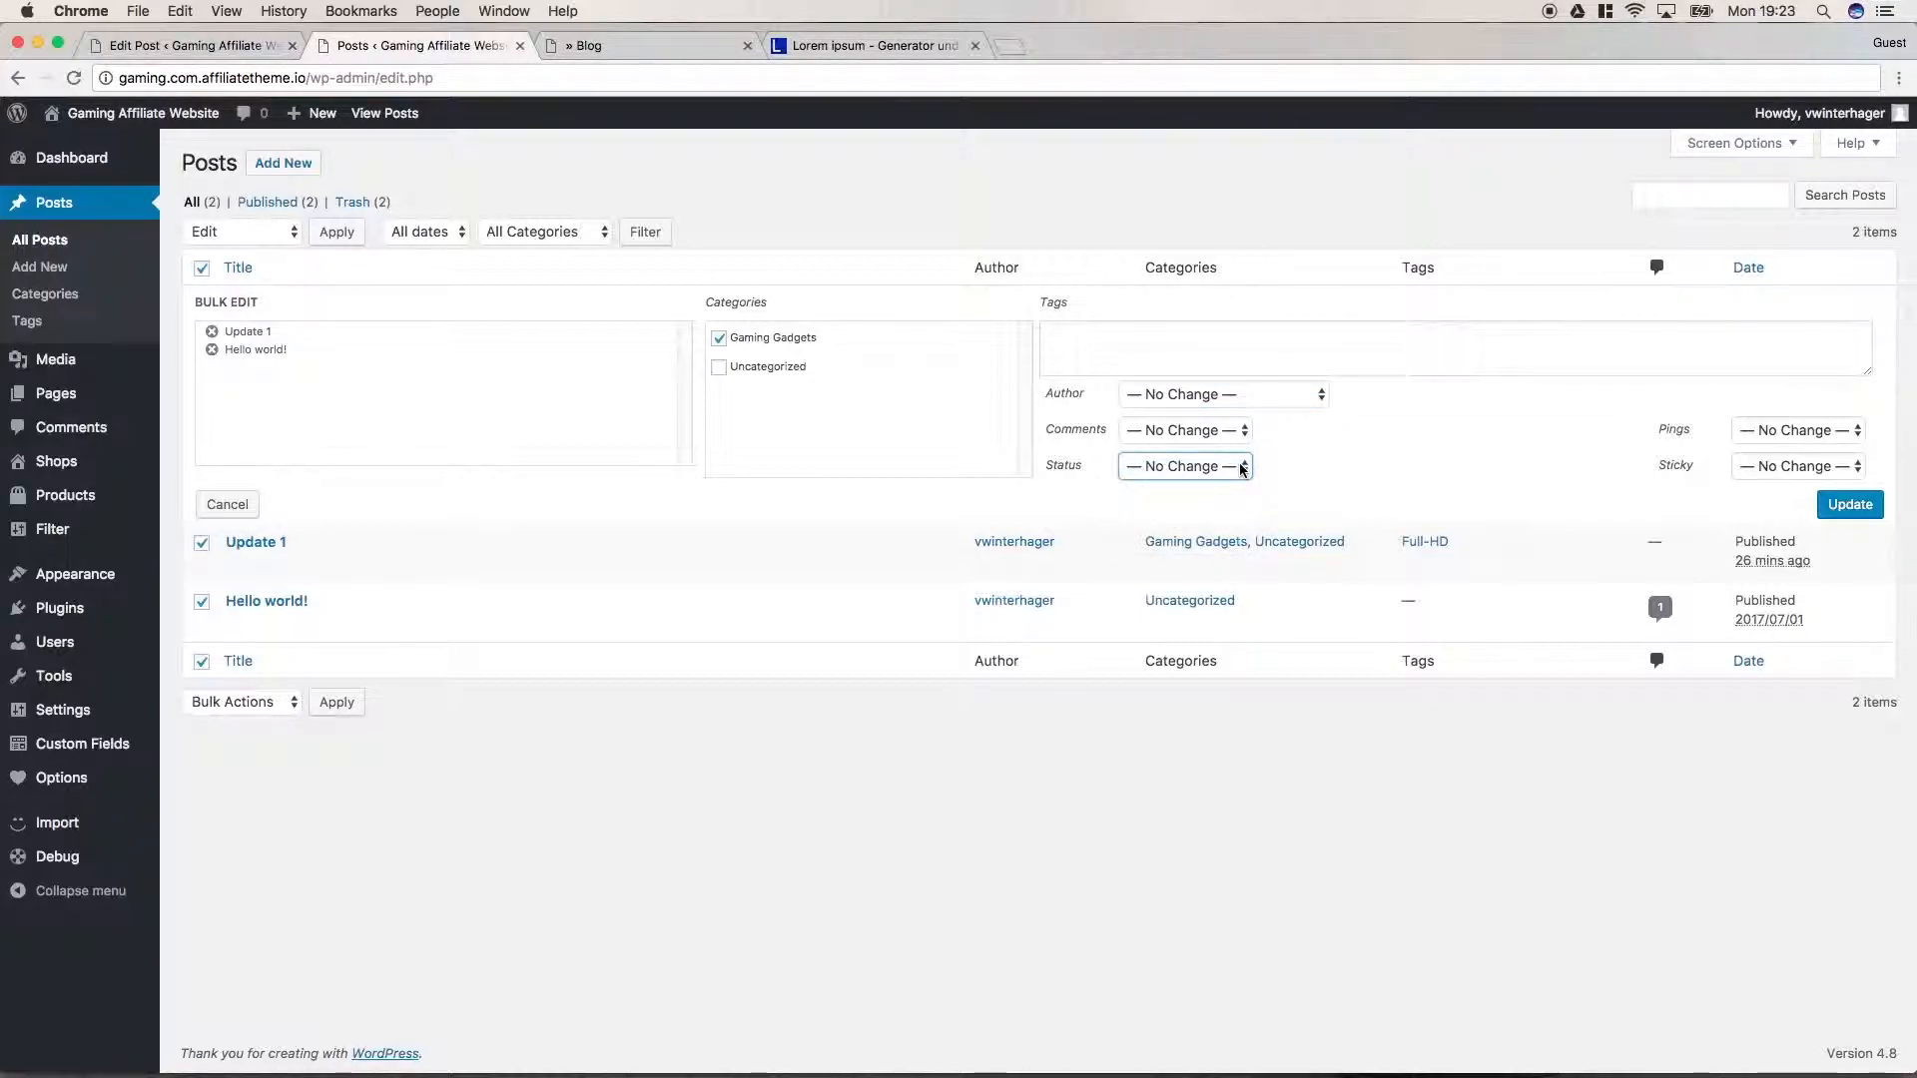
click(1849, 505)
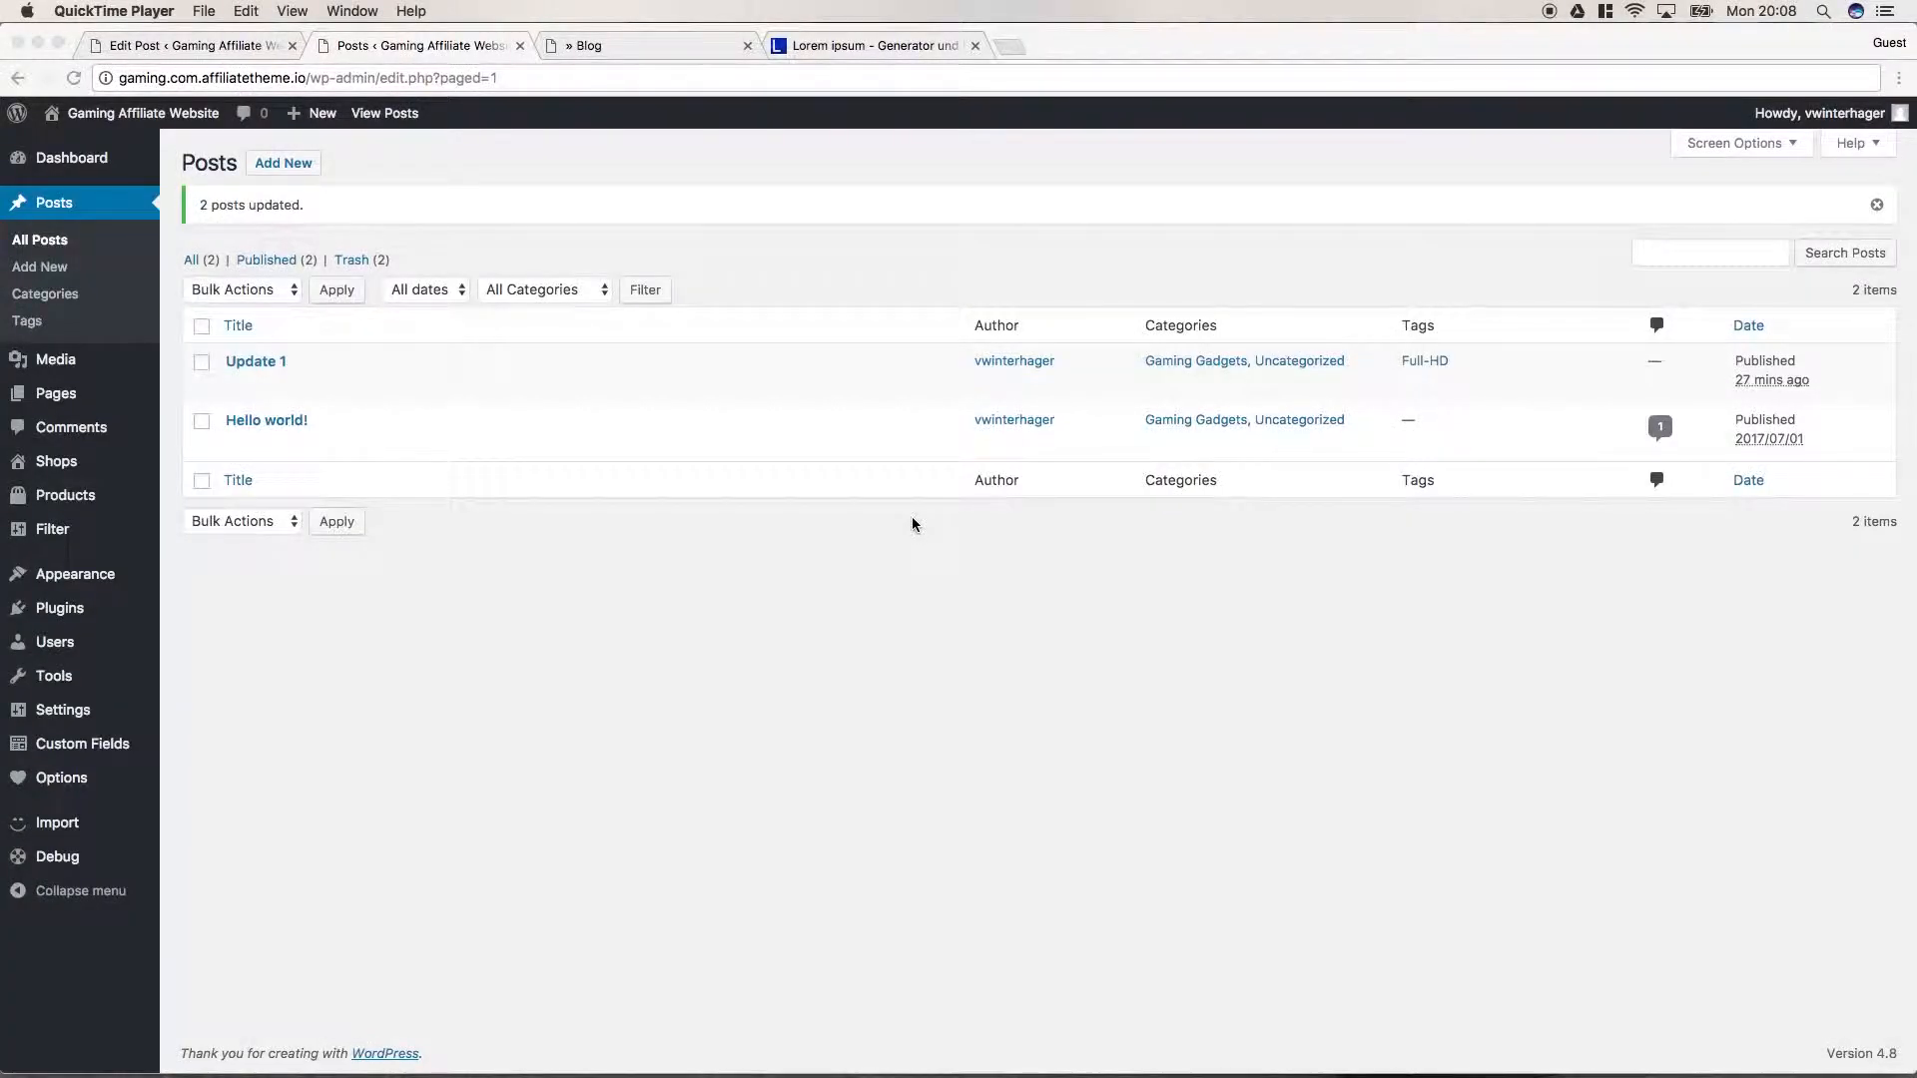
Step: Move the Hello world! post to the trash and delete it permanently from there
click(365, 252)
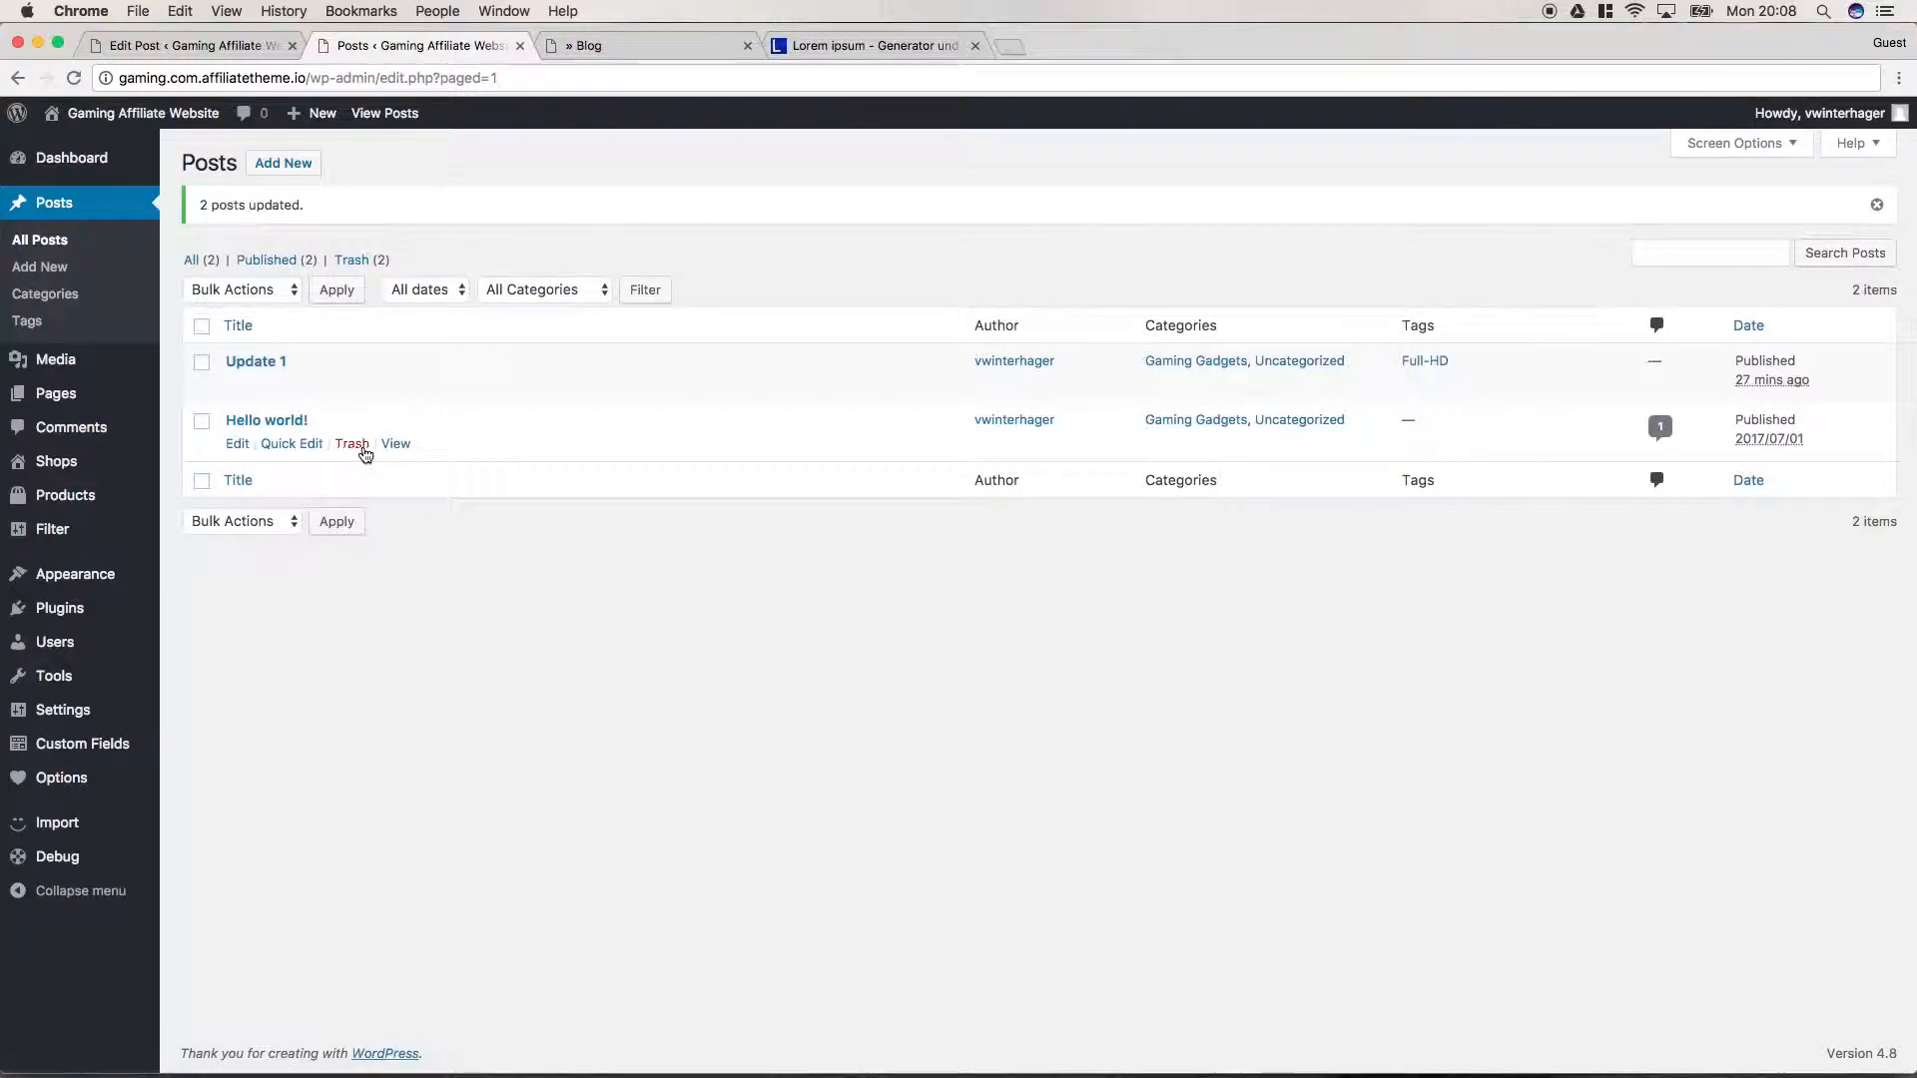
click(352, 445)
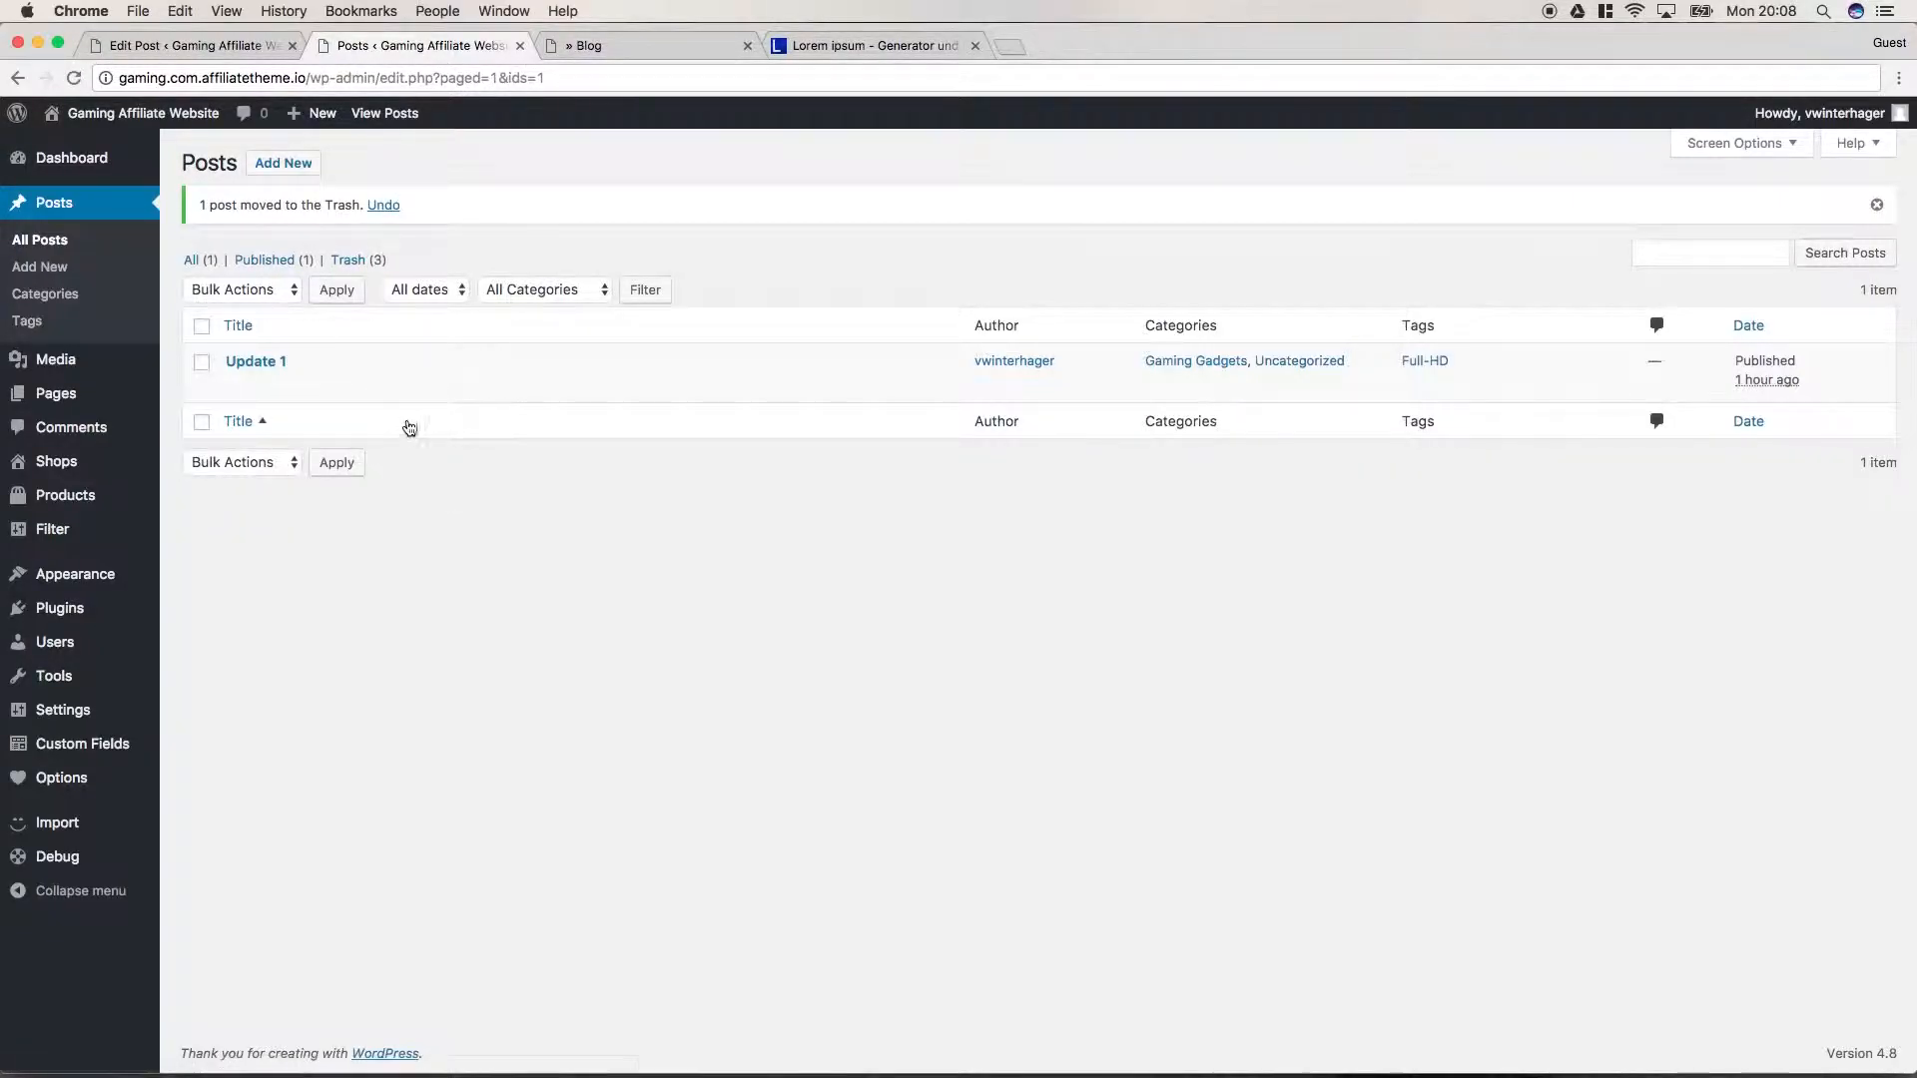
click(357, 261)
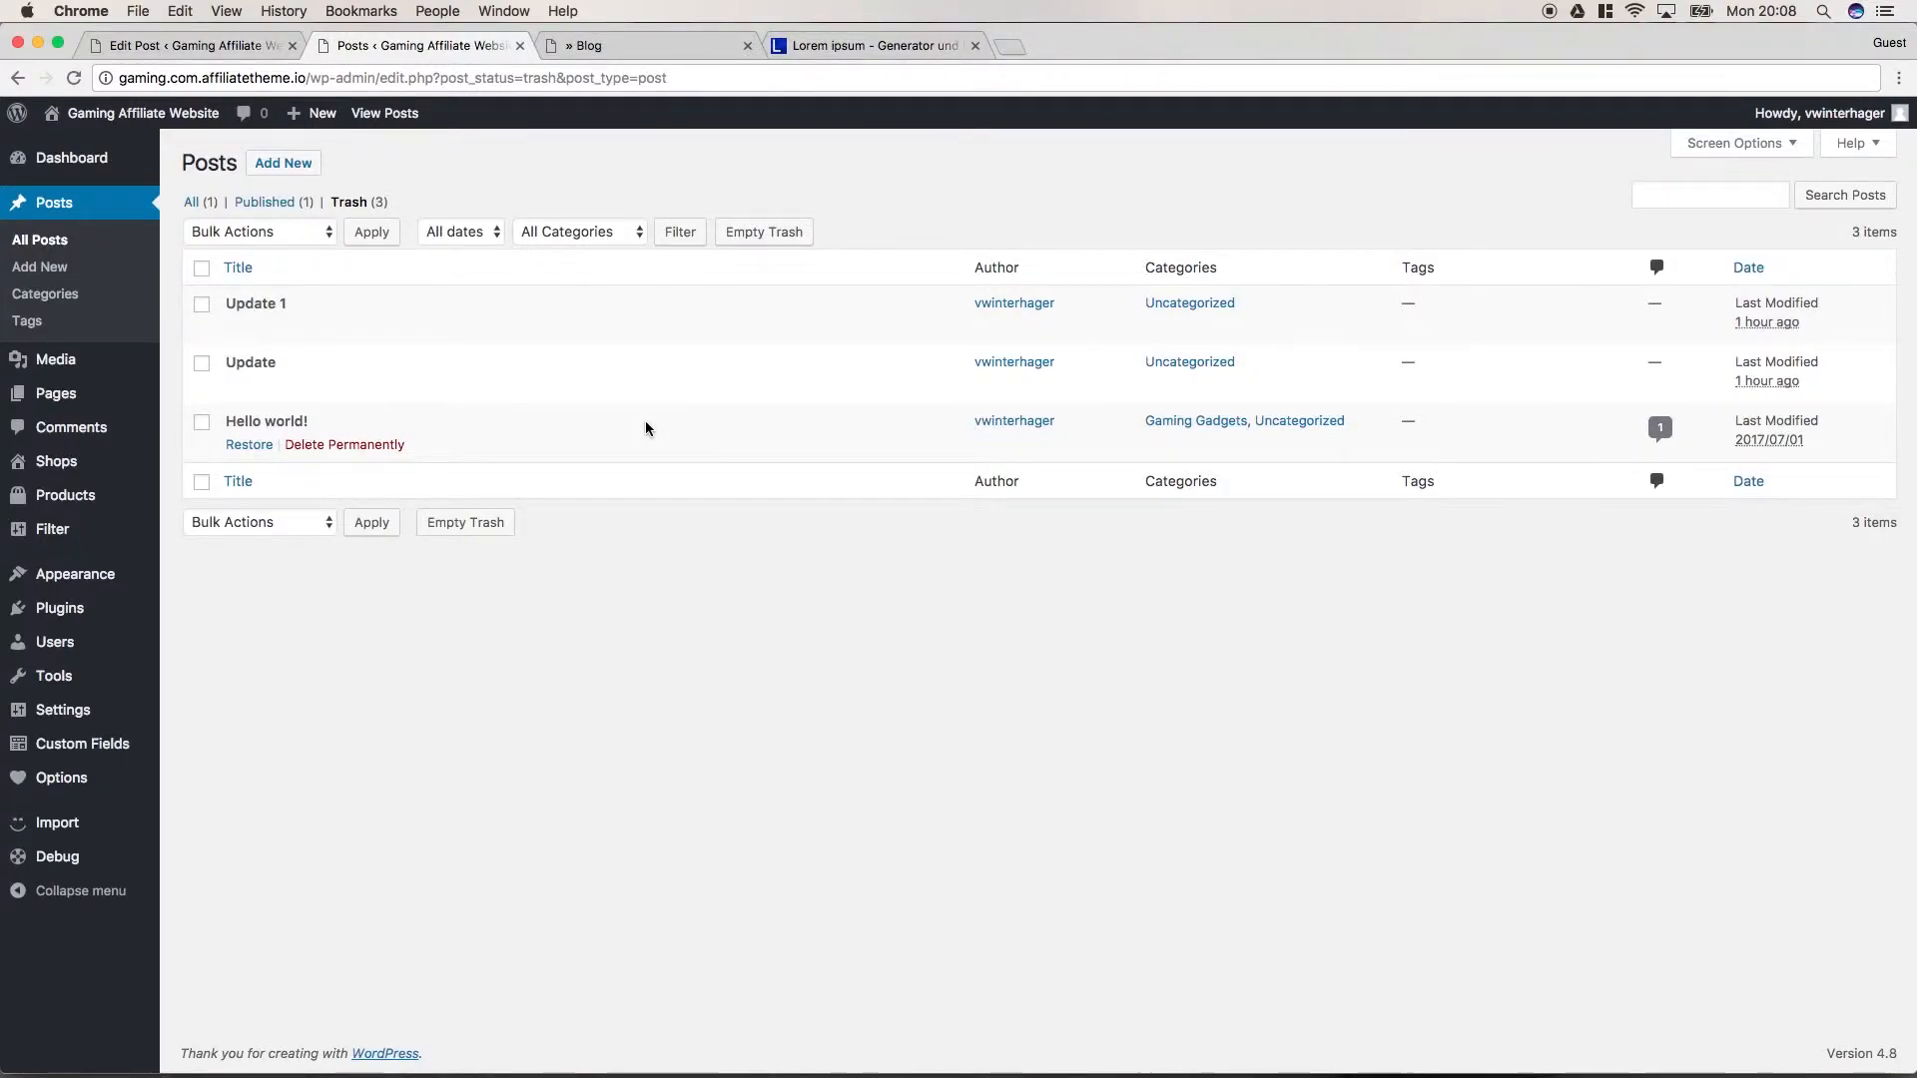
click(373, 448)
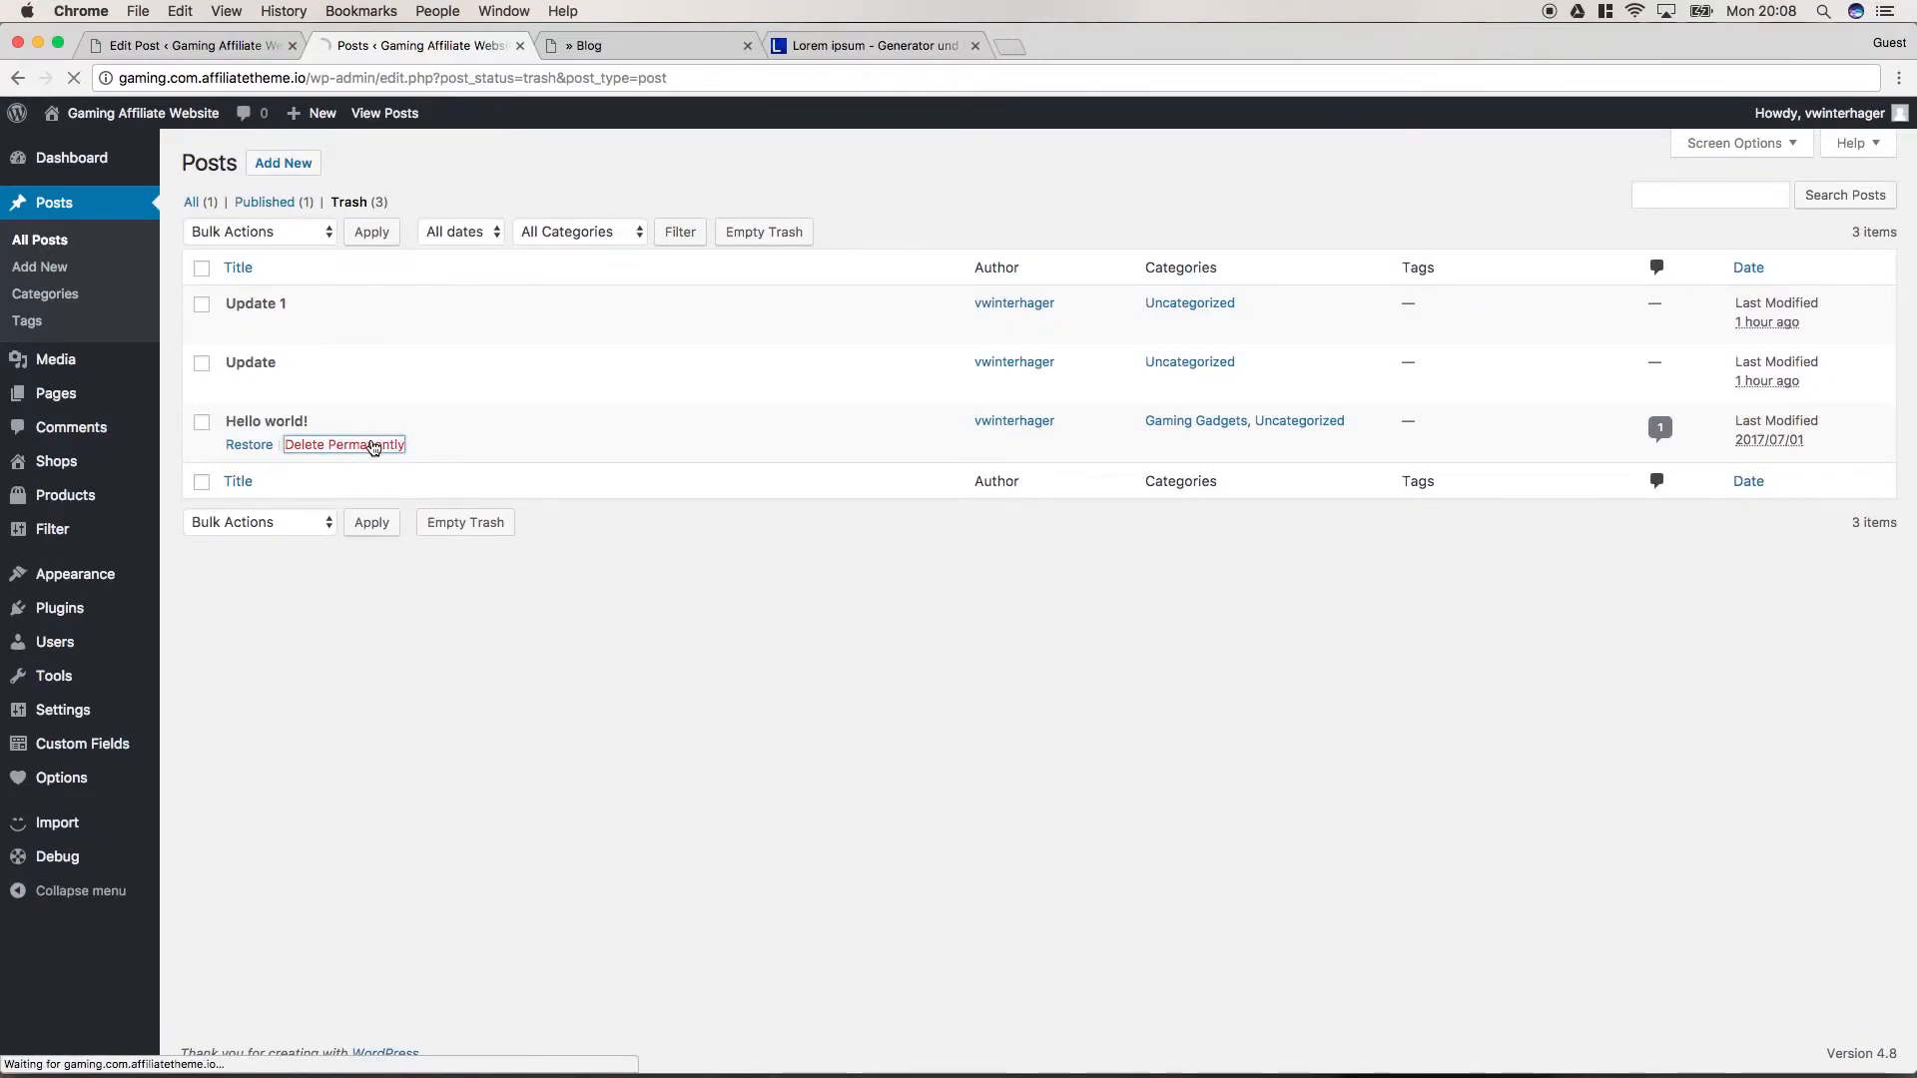